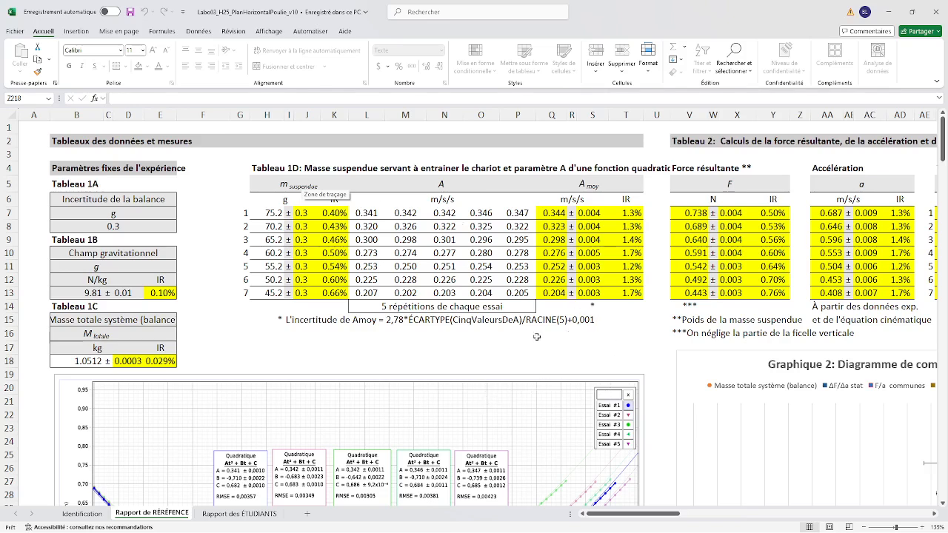
Review the Rapport de RÉRÉFENCE sheet down to the list of neglected factors and return to its first tables.
scroll(604, 318, down, 20)
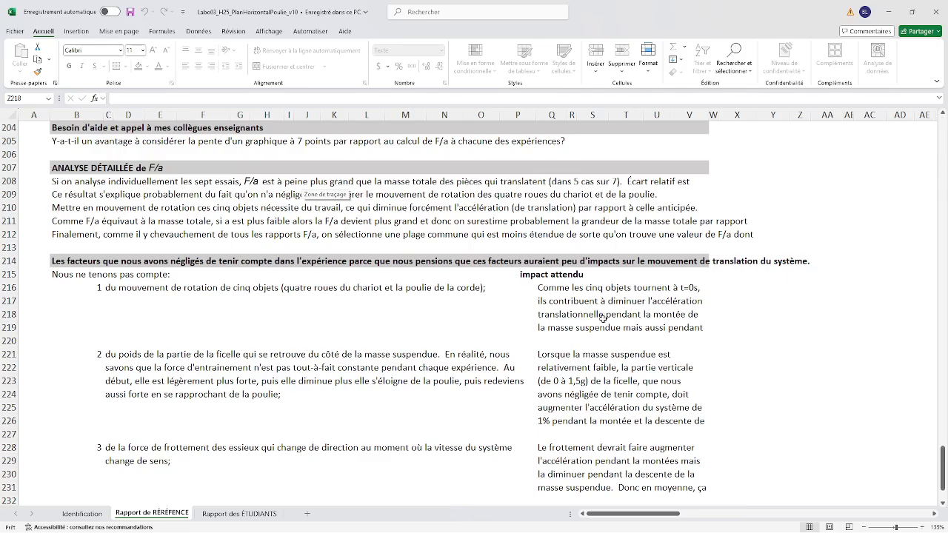
scroll(604, 319, down, 4)
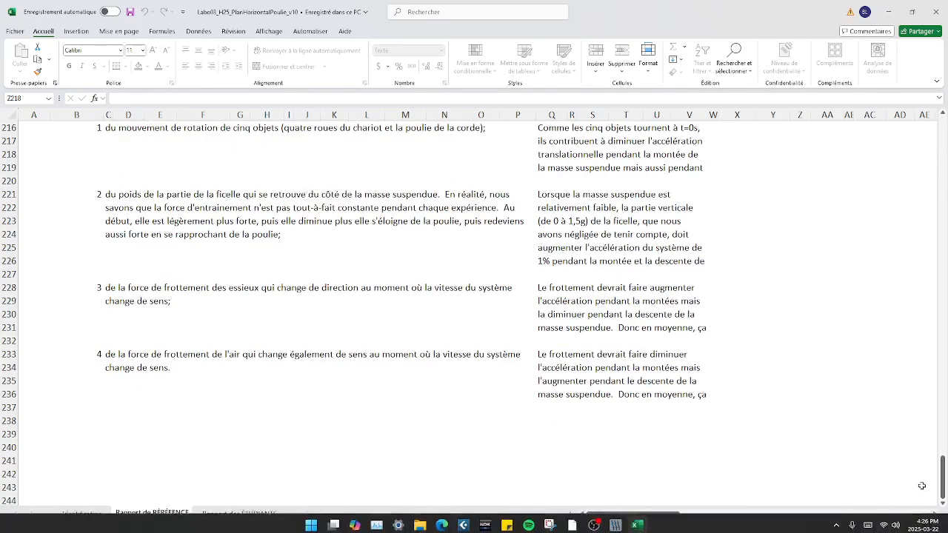
drag(942, 493, 942, 137)
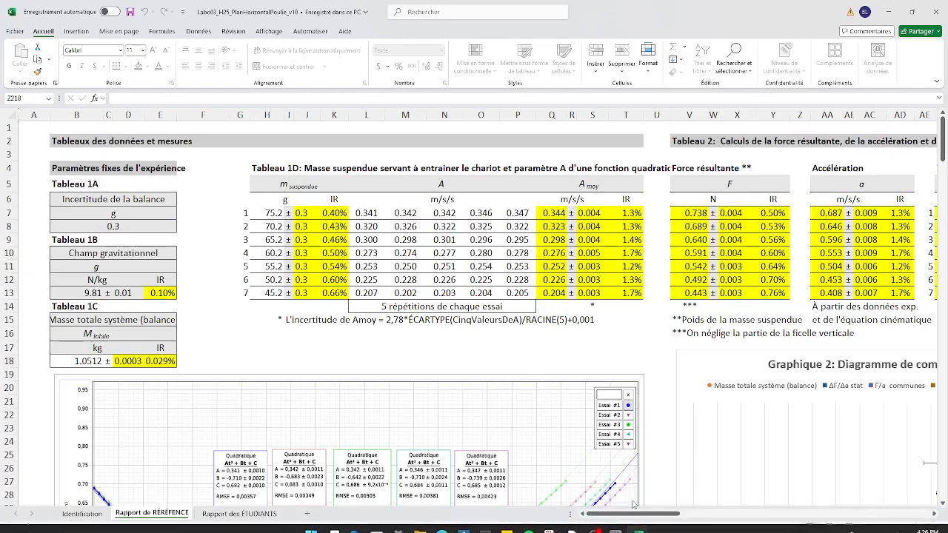
mouse_move(628, 516)
mouse_down()
mouse_move(699, 516)
mouse_move(620, 515)
mouse_up()
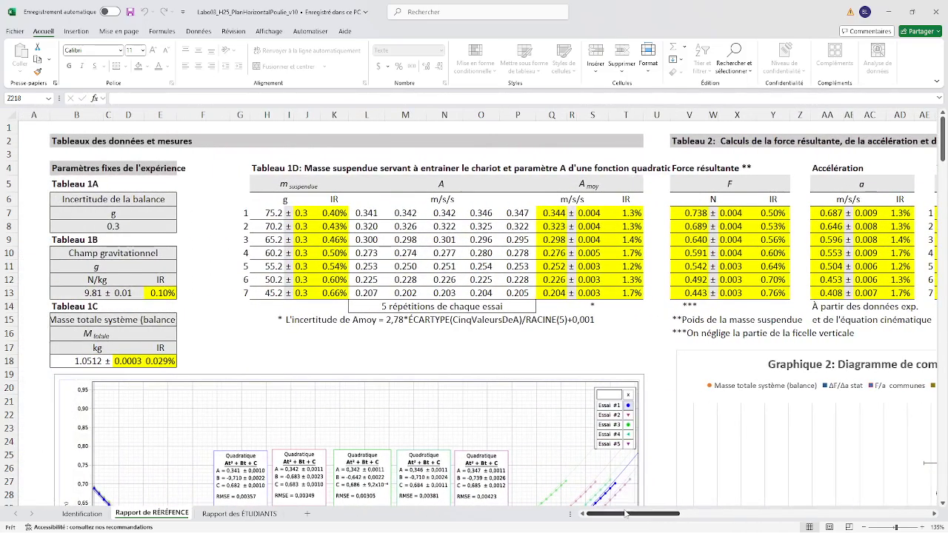
Open the Rapport des ÉTUDIANTS sheet and examine the total mass cell in Tableau 1C and the seven suspended-mass cells in Tableau 1D.
click(239, 514)
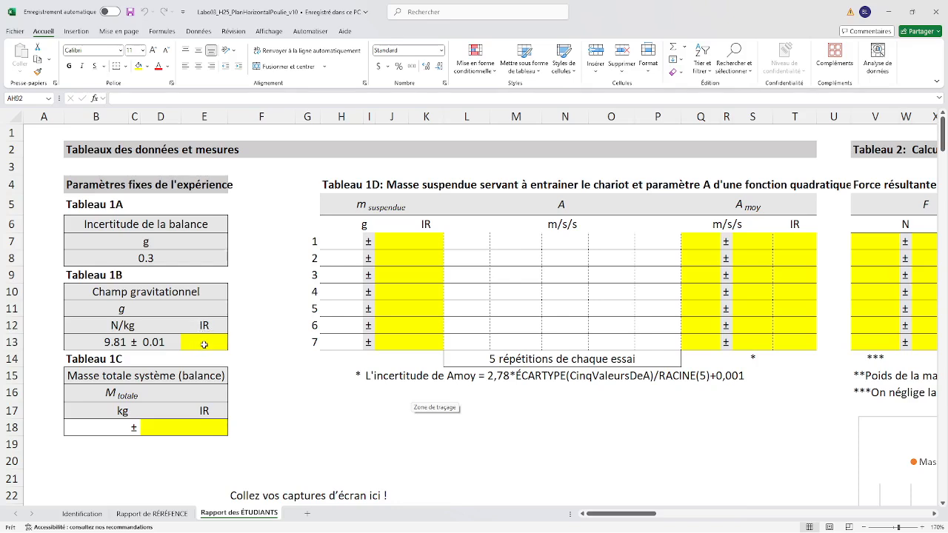
click(108, 428)
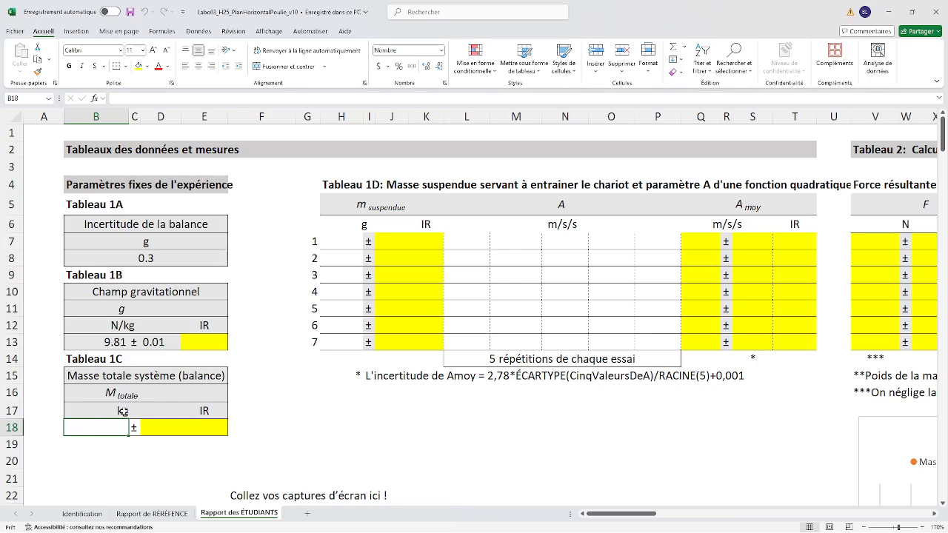
click(337, 242)
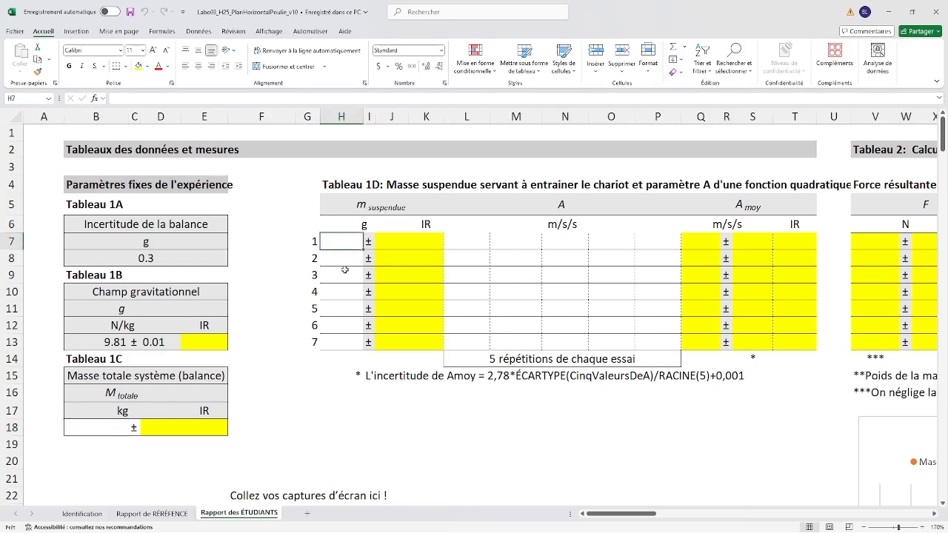
click(333, 255)
click(344, 274)
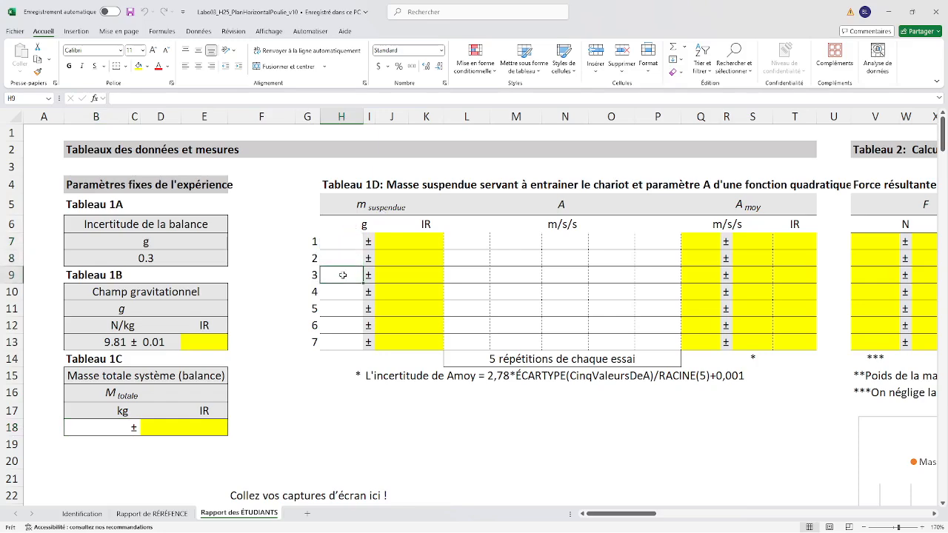
click(343, 293)
click(344, 308)
click(342, 325)
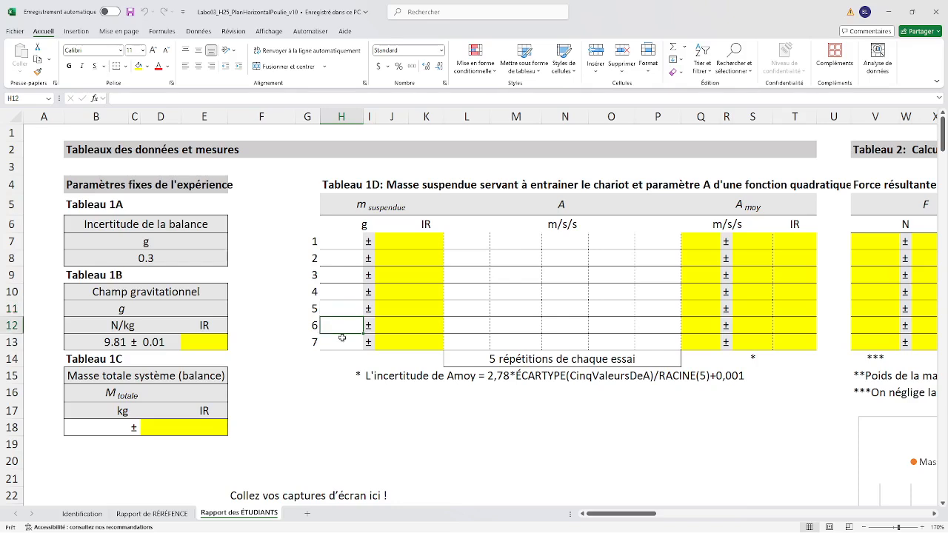
click(342, 339)
click(335, 243)
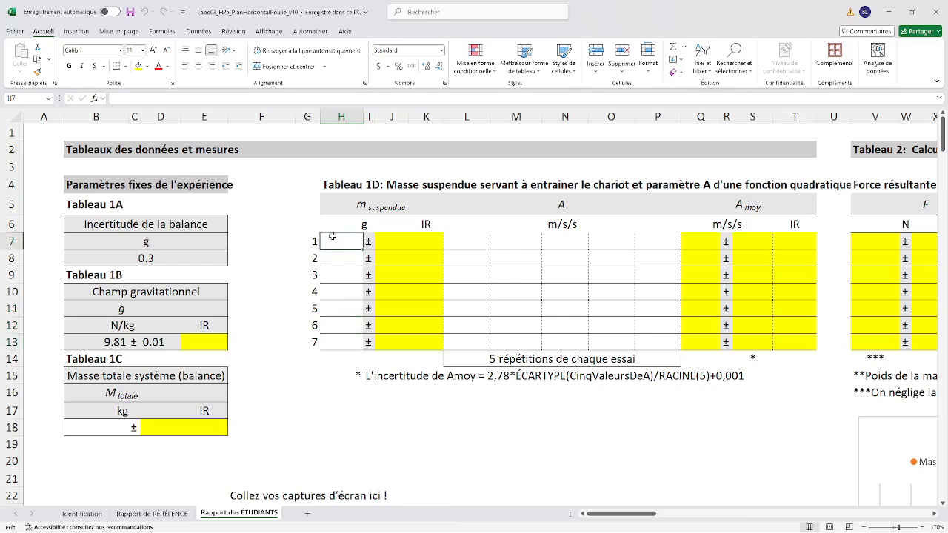
click(344, 339)
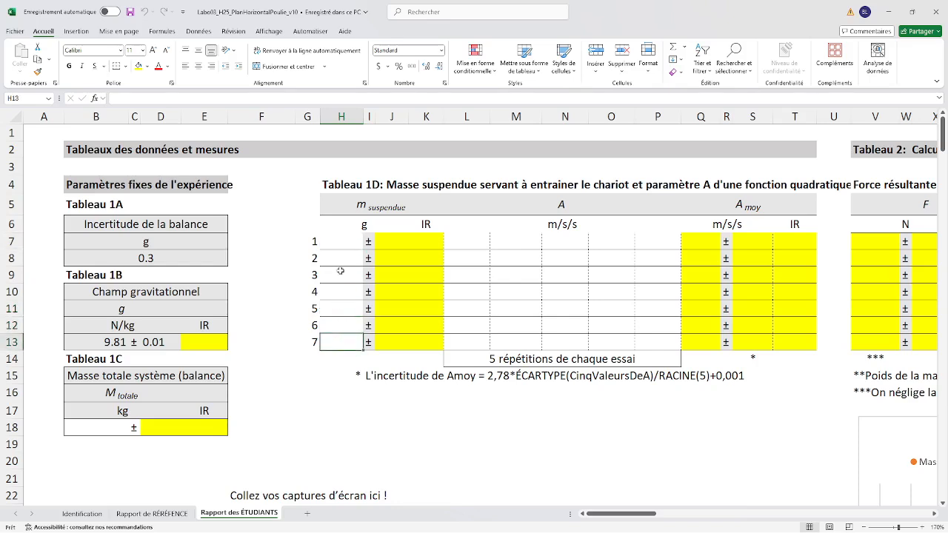
click(345, 242)
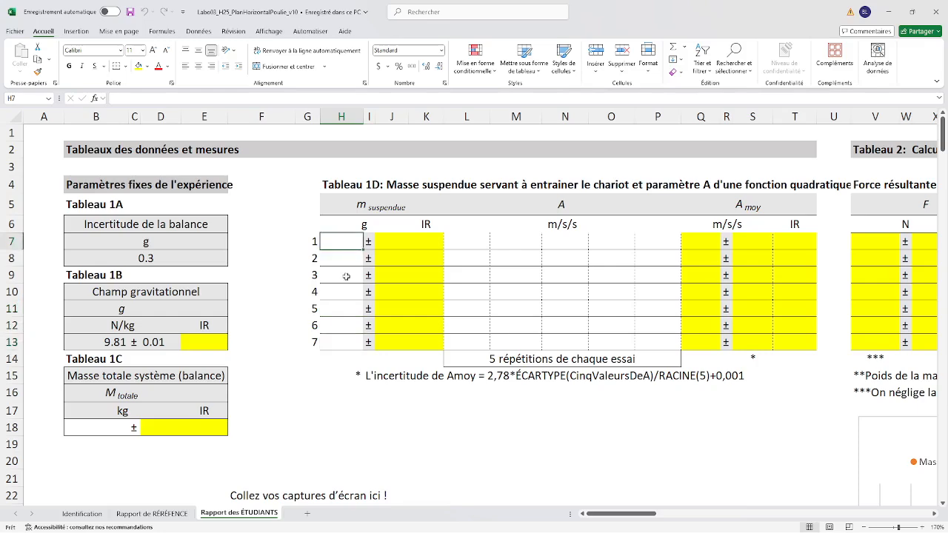
click(341, 339)
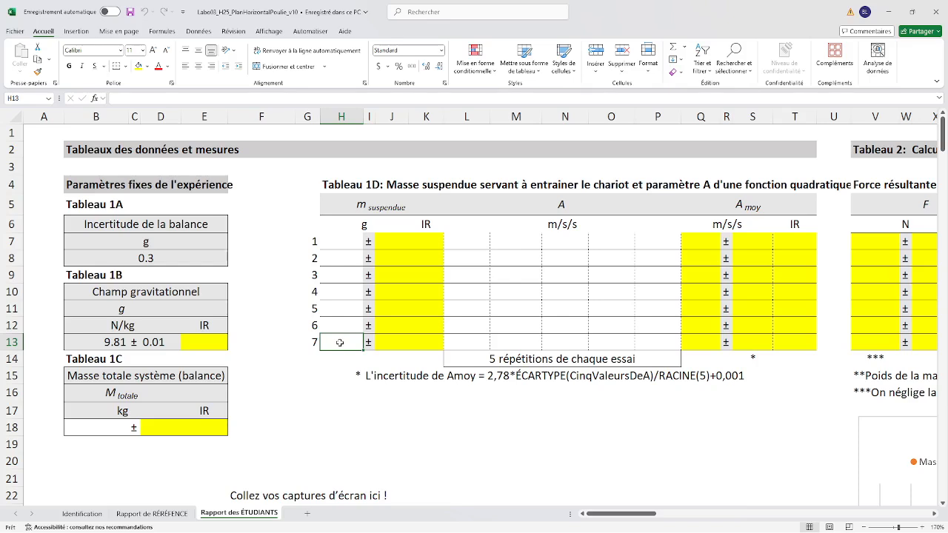
Examine the first trial's A cells and the quadratic fits on the position-time graph in the Rapport de RÉRÉFENCE sheet.
click(463, 244)
click(510, 244)
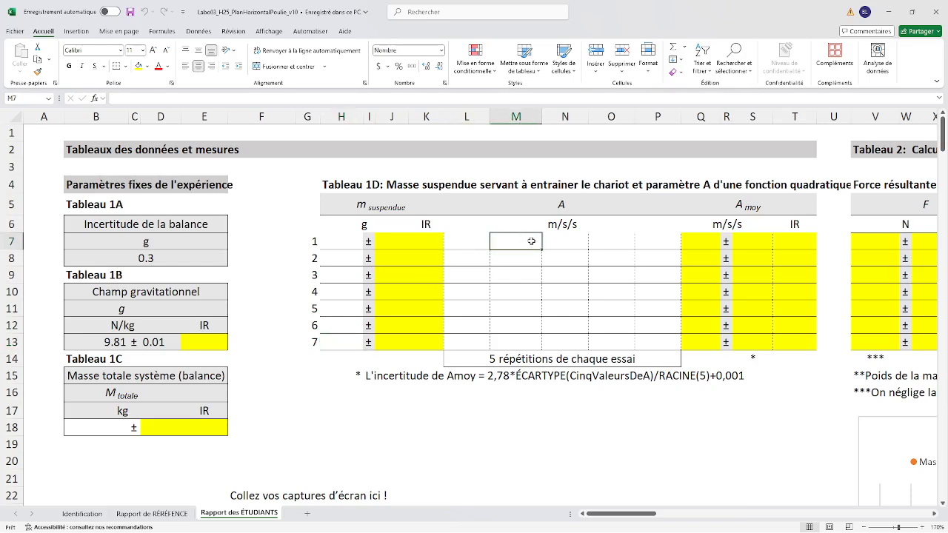
click(161, 513)
scroll(655, 388, down, 5)
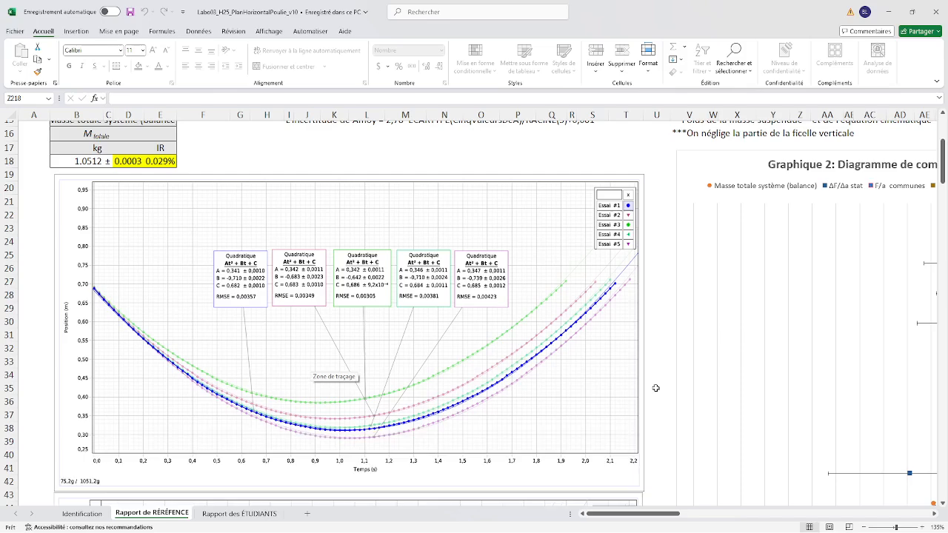
scroll(655, 388, down, 2)
scroll(655, 388, up, 3)
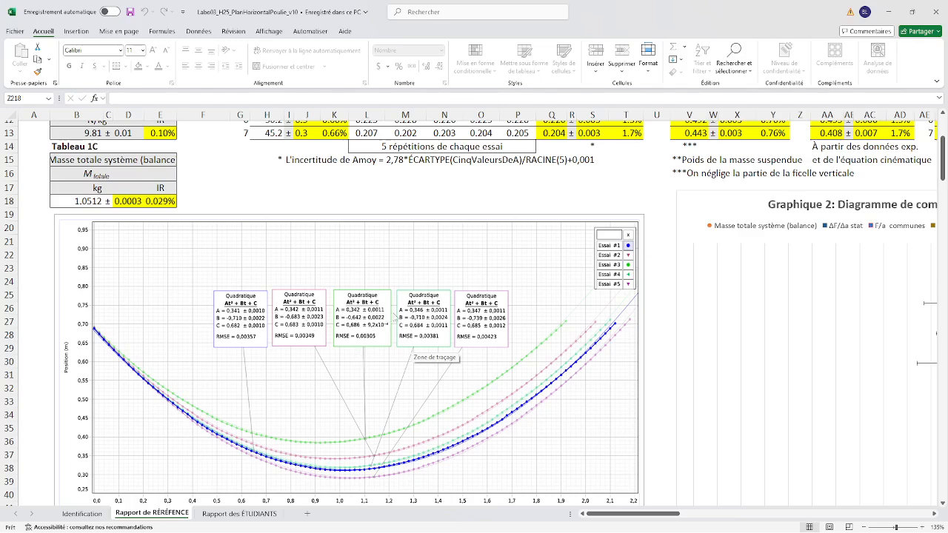
Return to the Rapport des ÉTUDIANTS sheet and examine the five A repetition cells of the first trial.
click(250, 518)
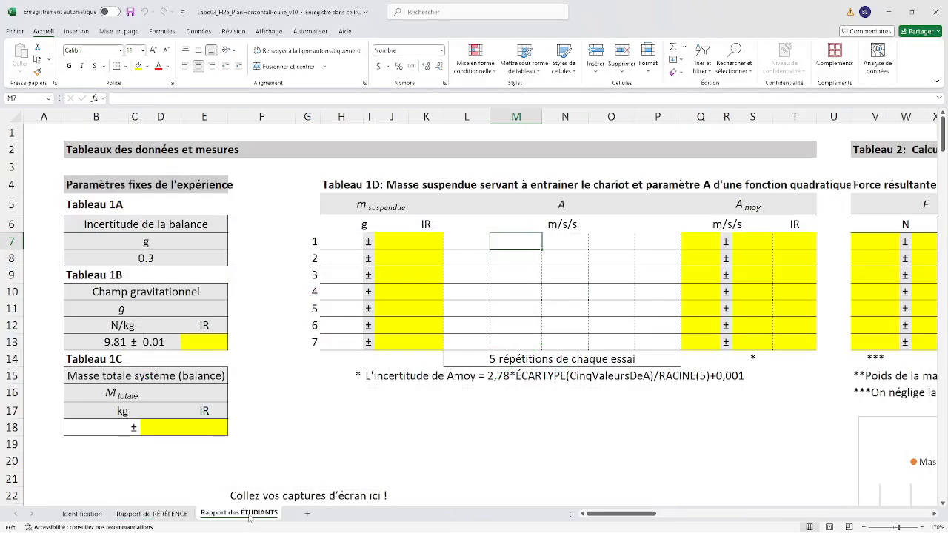
click(485, 242)
click(511, 241)
click(574, 242)
click(606, 242)
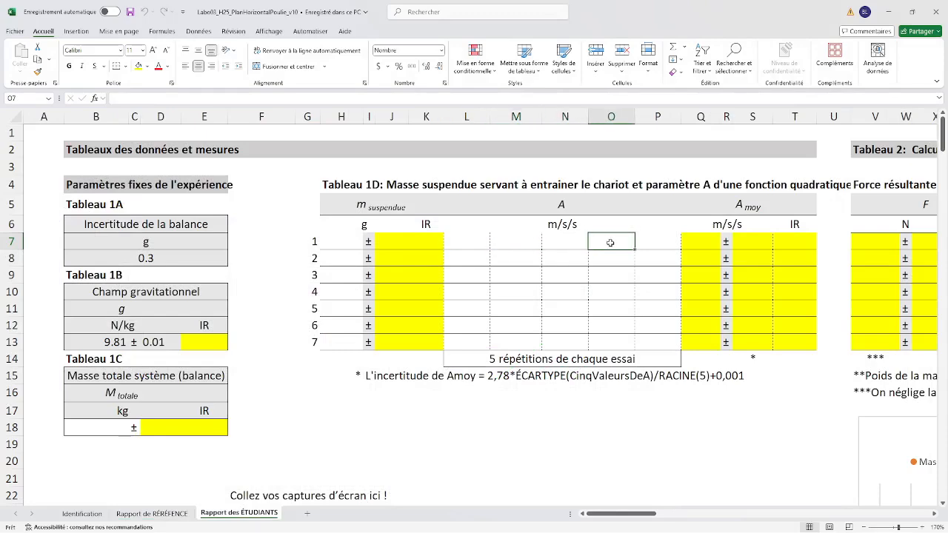
click(641, 241)
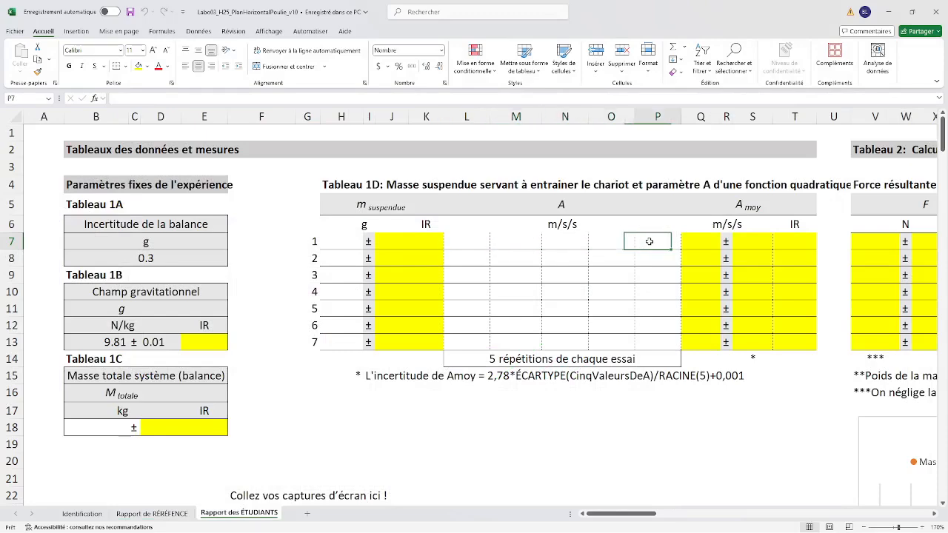
click(468, 241)
click(511, 240)
click(555, 241)
click(599, 242)
click(649, 242)
Examine how the first suspended-mass cell relates to its five A repetition cells in Tableau 1D.
click(333, 244)
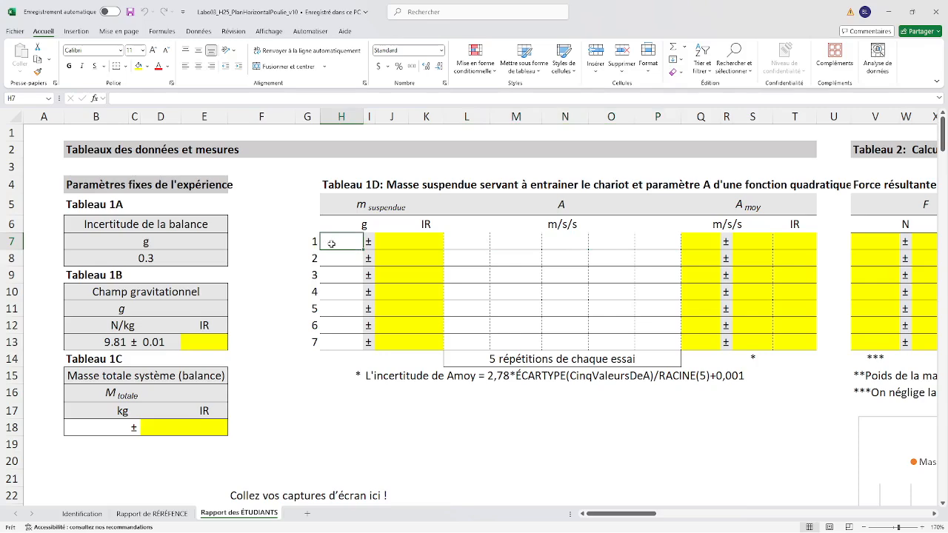
click(451, 241)
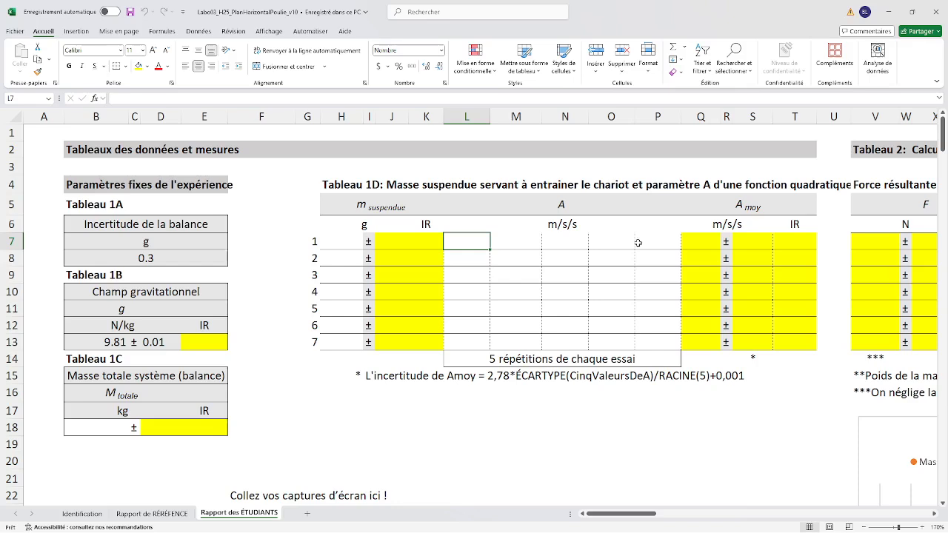
click(335, 245)
click(450, 241)
click(522, 241)
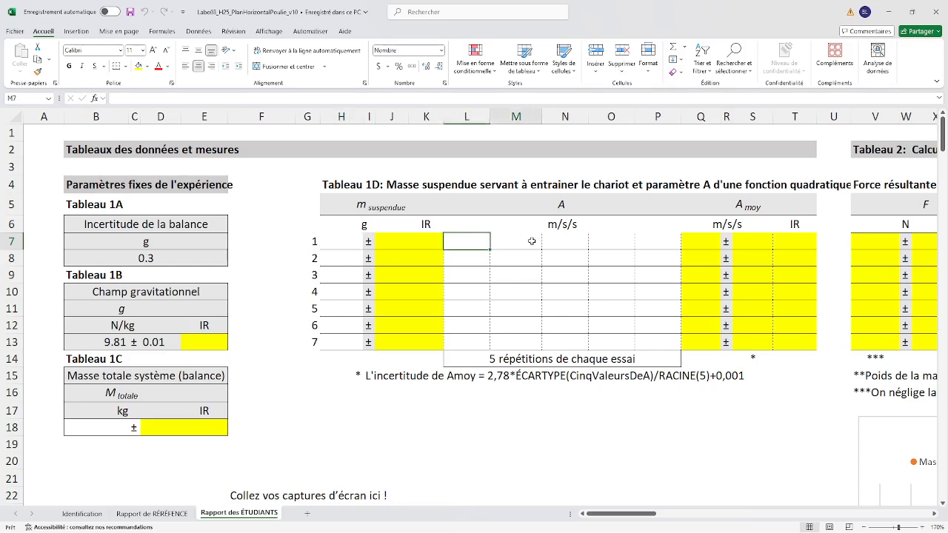
click(574, 242)
click(598, 242)
click(642, 241)
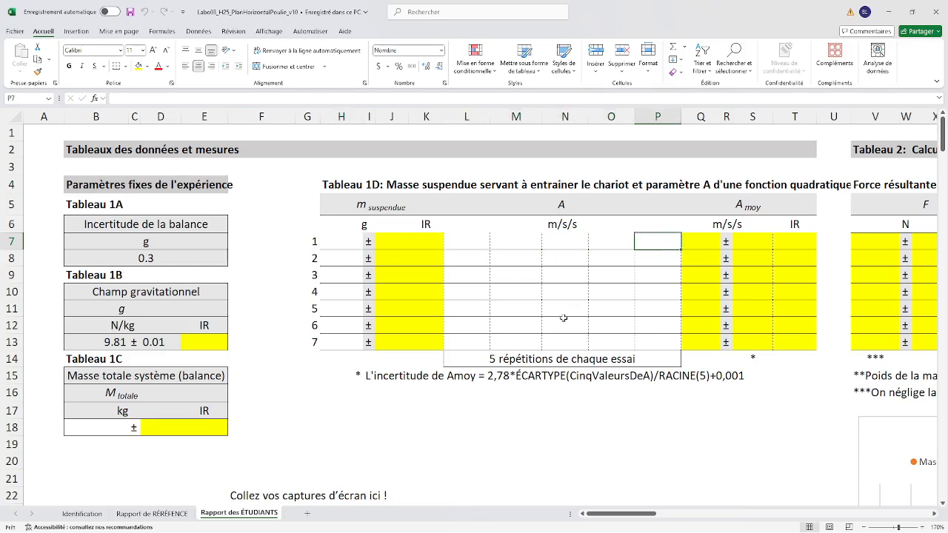
scroll(557, 327, down, 2)
scroll(555, 328, up, 2)
drag(639, 514, 617, 522)
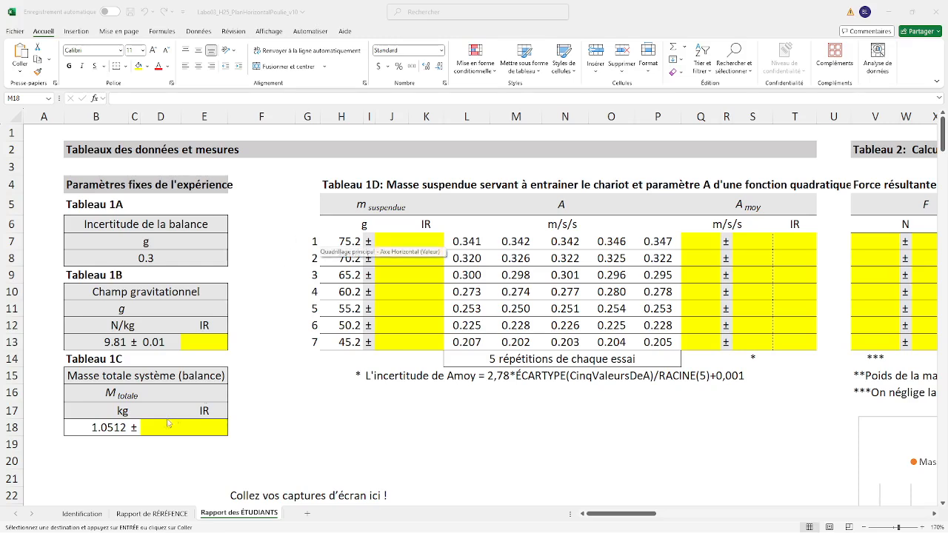
Inspect the total system mass entered in Tableau 1C and each of the seven suspended masses in Tableau 1D.
click(102, 432)
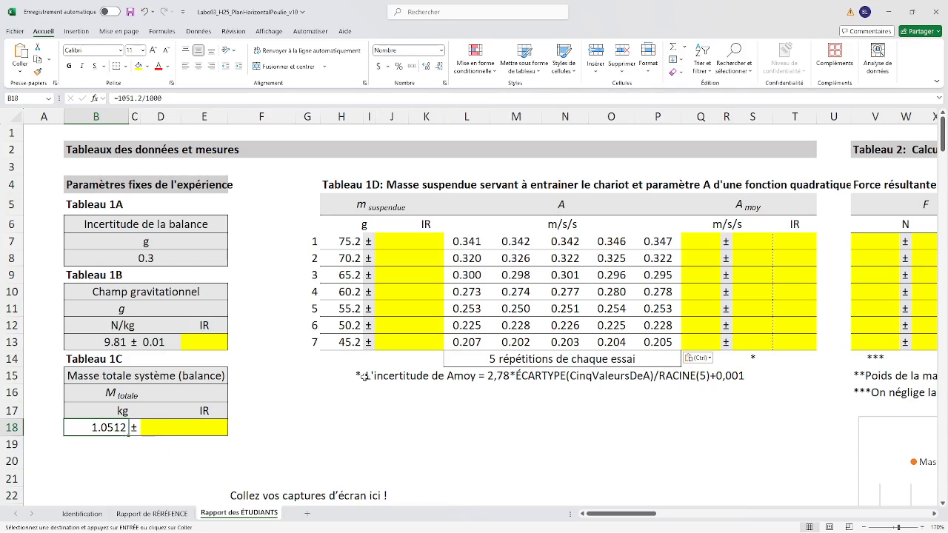
click(350, 244)
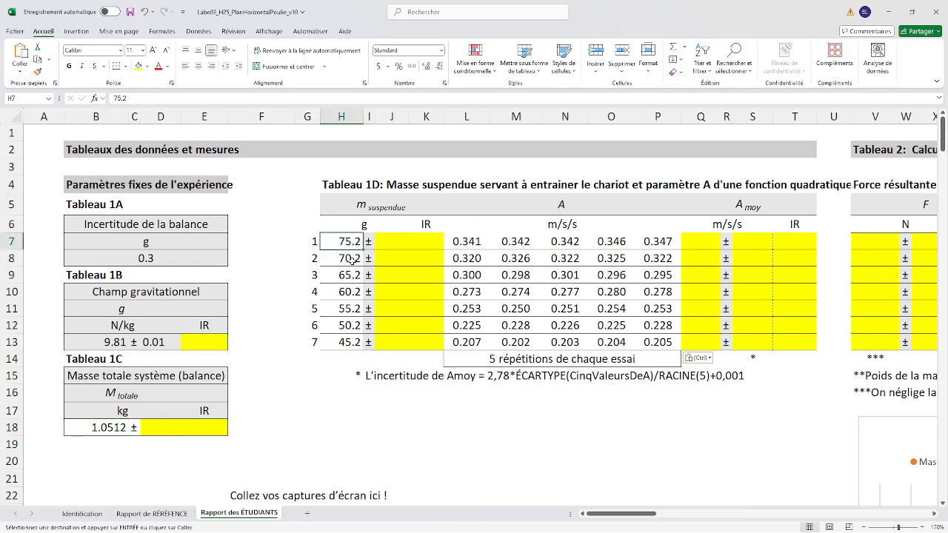
click(352, 261)
click(347, 276)
click(348, 292)
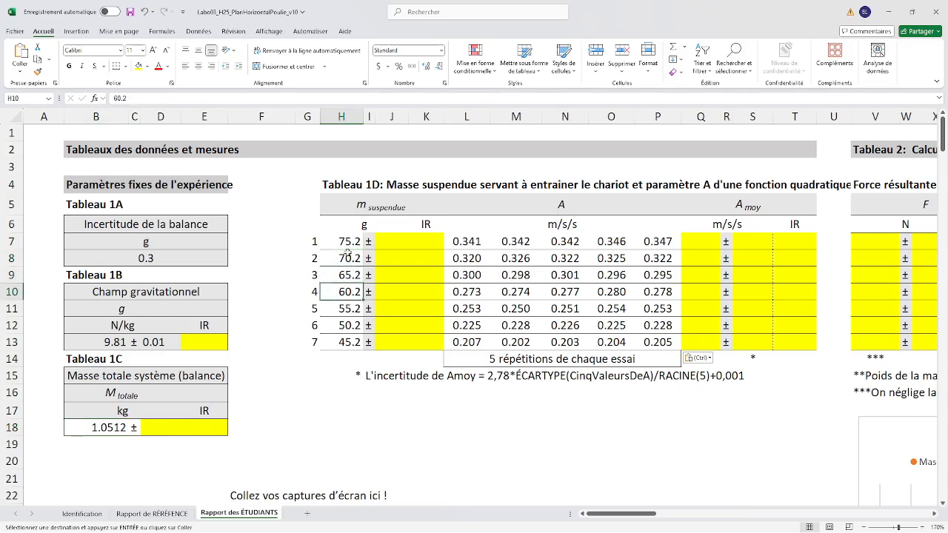
click(350, 244)
click(341, 345)
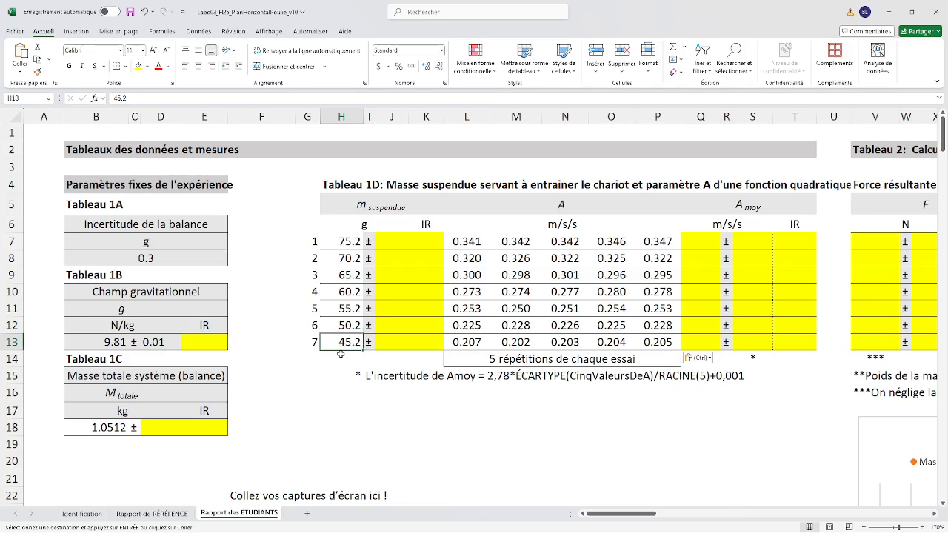
click(344, 244)
click(345, 258)
click(344, 276)
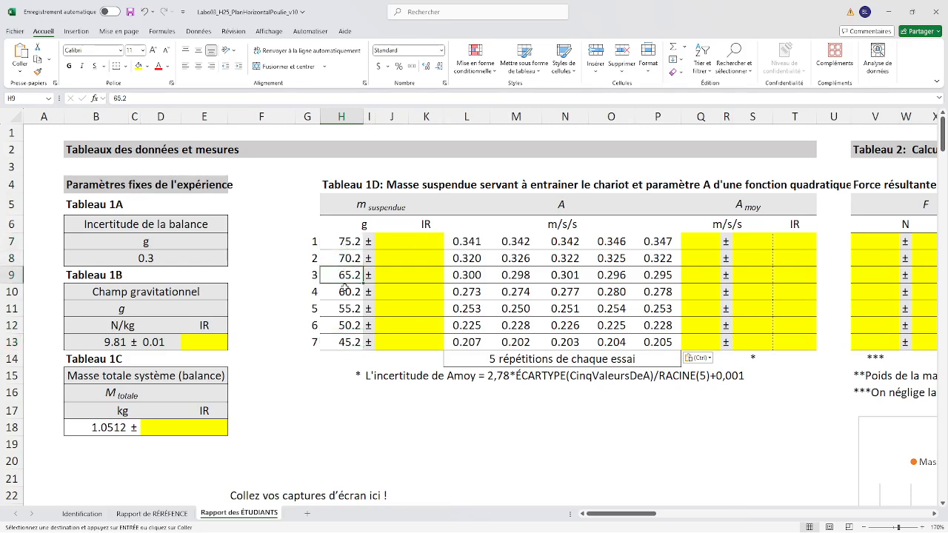
click(345, 293)
click(345, 309)
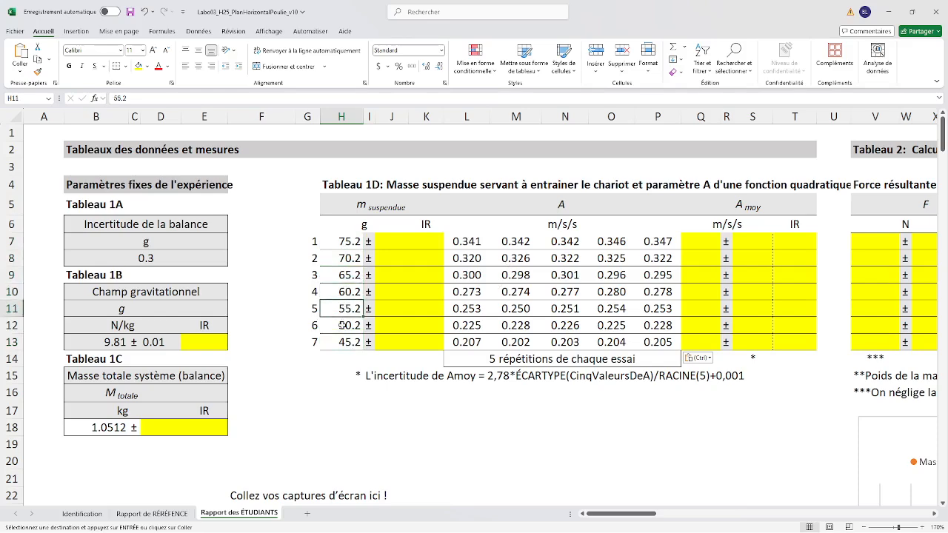
click(343, 326)
click(344, 342)
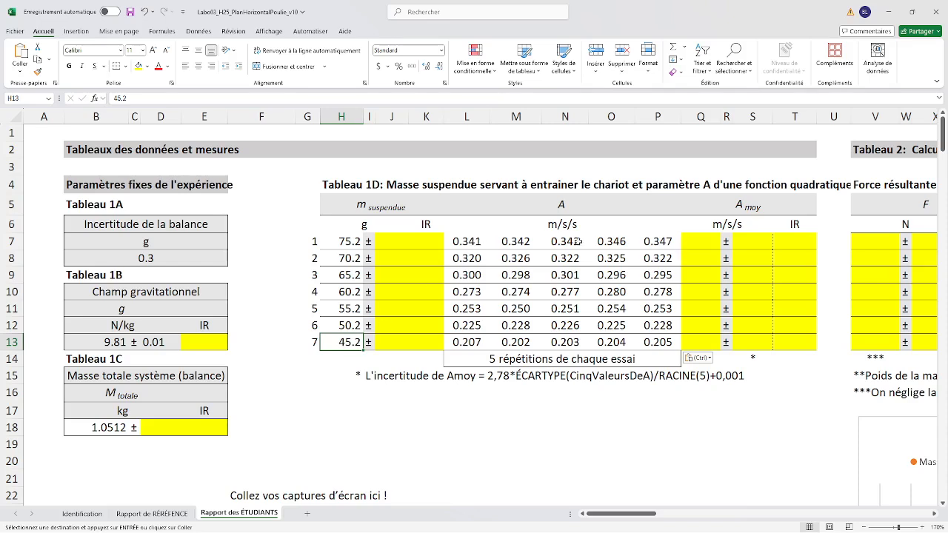
Compare the block of A values in Tableau 1D with the quadratic fits on the reference report's graph, and return to the student report.
drag(478, 243, 660, 343)
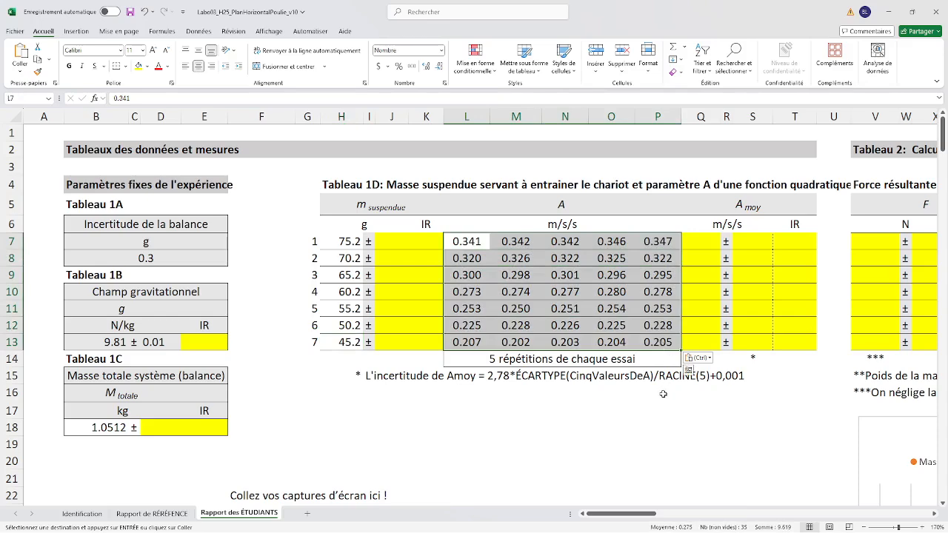
click(152, 512)
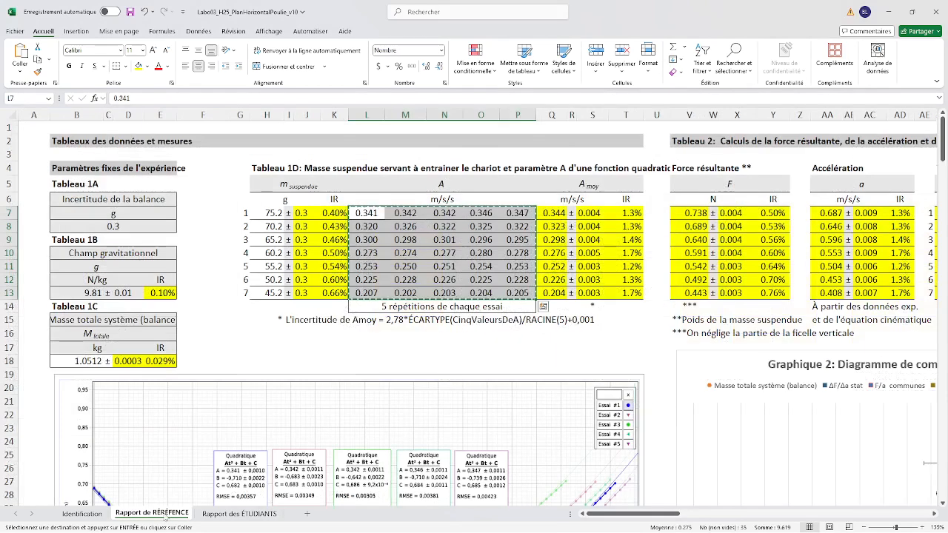
scroll(375, 388, down, 5)
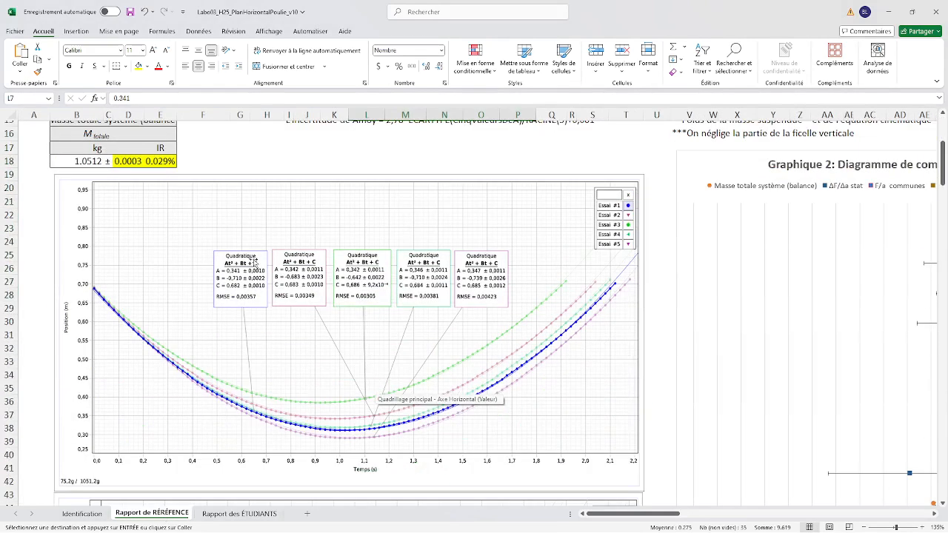
click(239, 512)
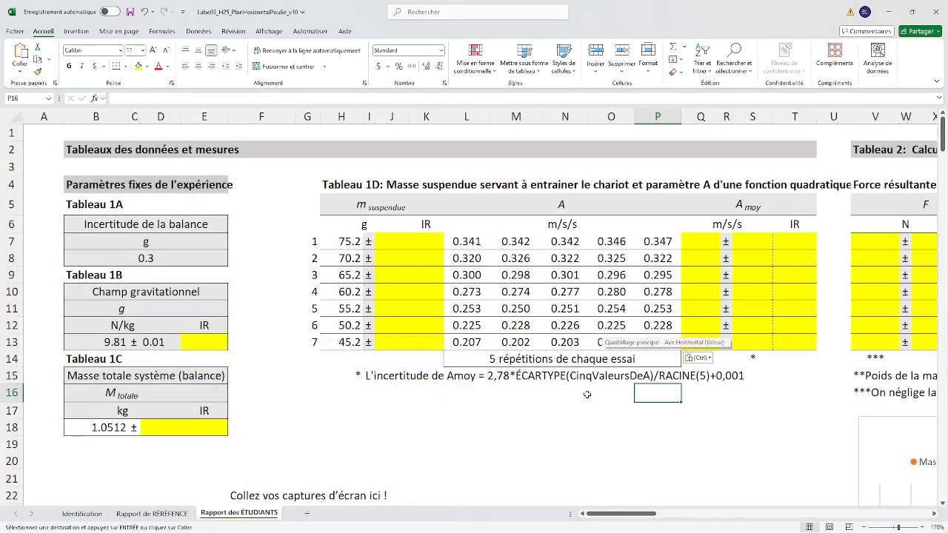
Calculate the relative uncertainty of the gravitational field in Tableau 1B with =D13/B13 in cell E13.
scroll(593, 392, down, 1)
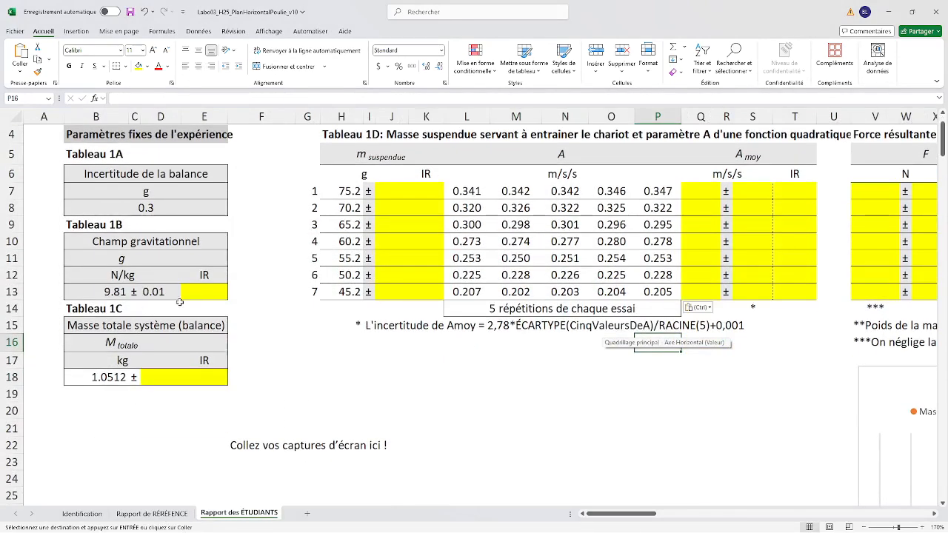
click(207, 293)
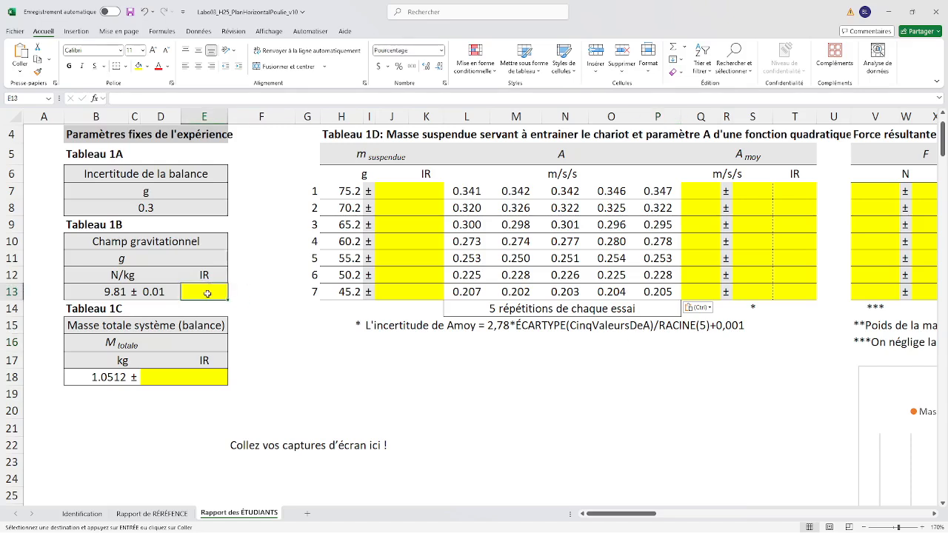
click(105, 291)
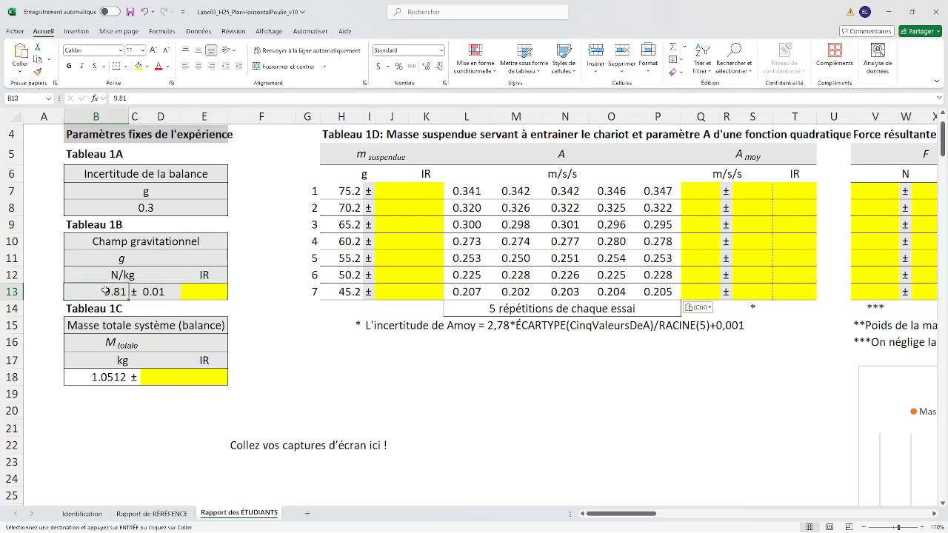
click(153, 294)
click(193, 293)
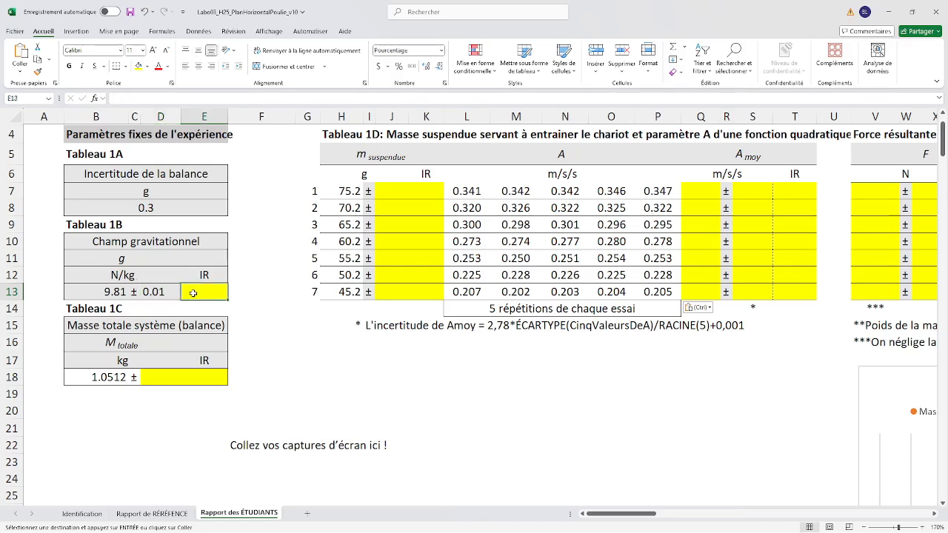
text(=)
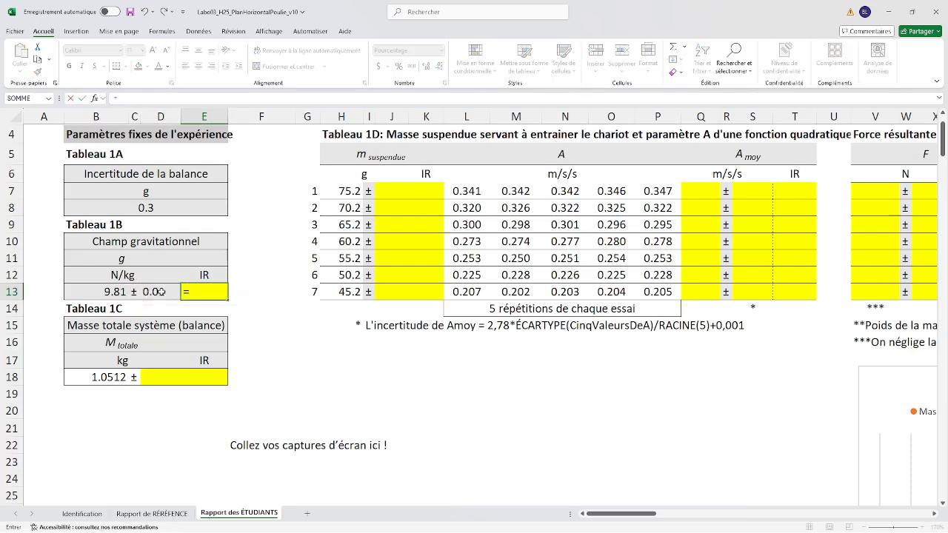
click(160, 291)
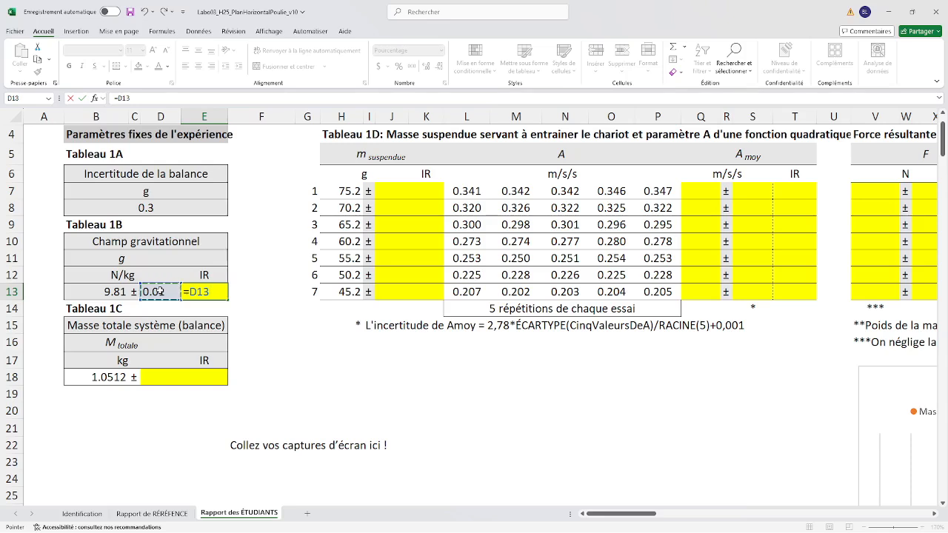
text(/)
click(102, 291)
key(Return)
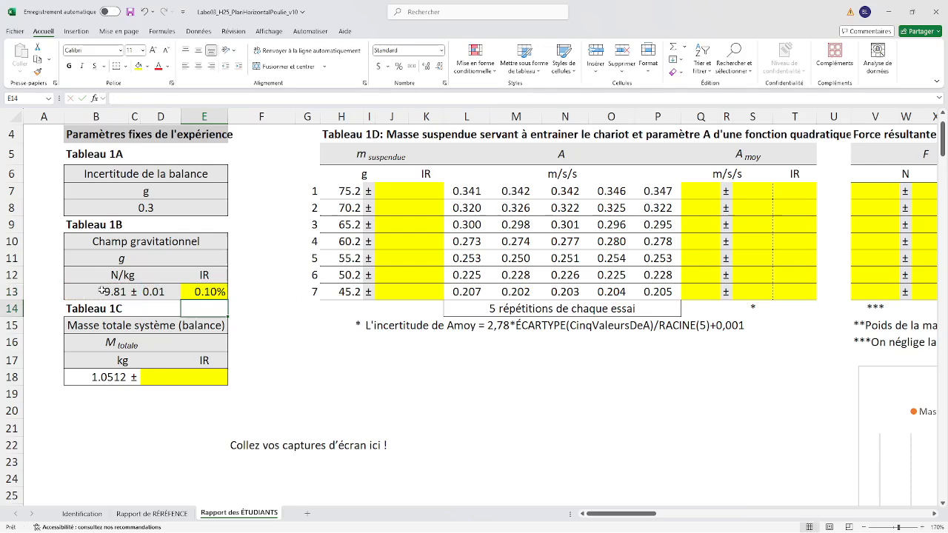
Link the total system mass uncertainty in cell D18 of Tableau 1C to the balance uncertainty with =B8.
click(164, 378)
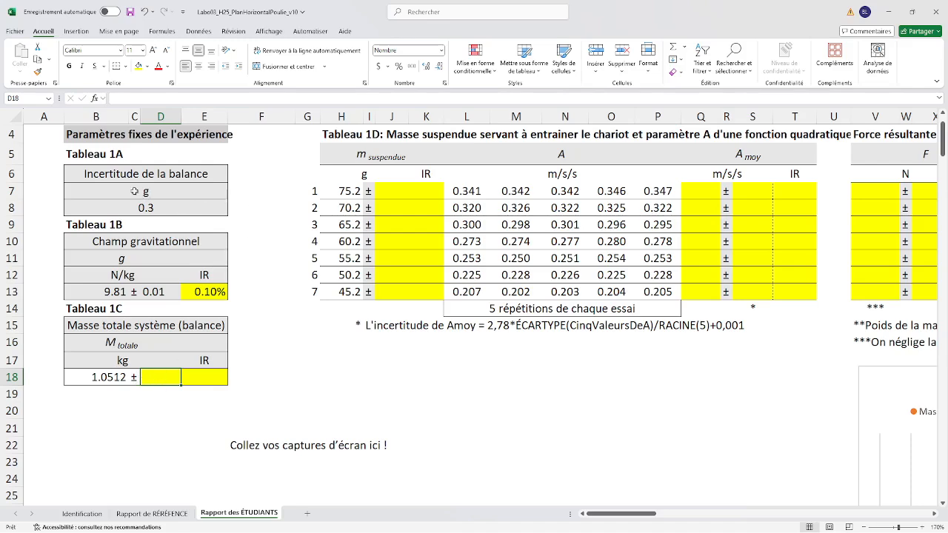
click(97, 377)
click(149, 208)
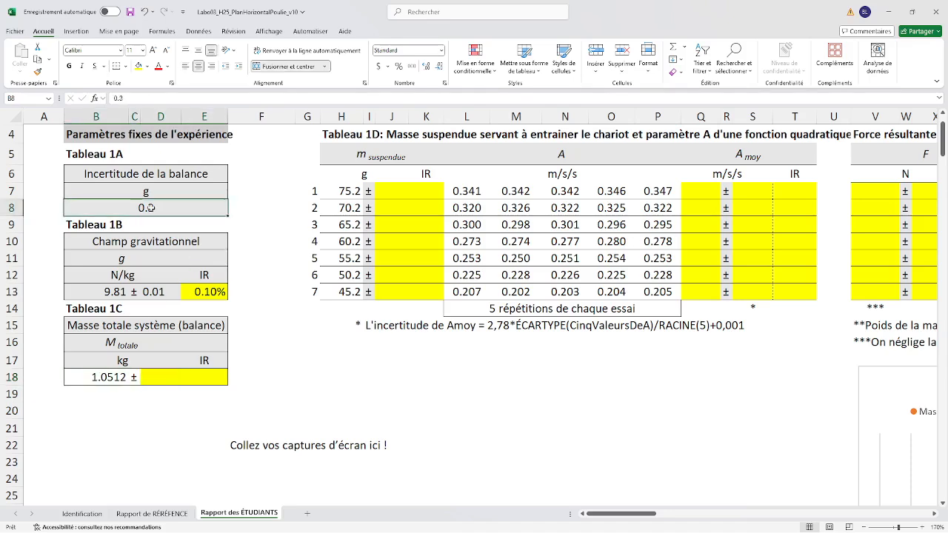
click(156, 379)
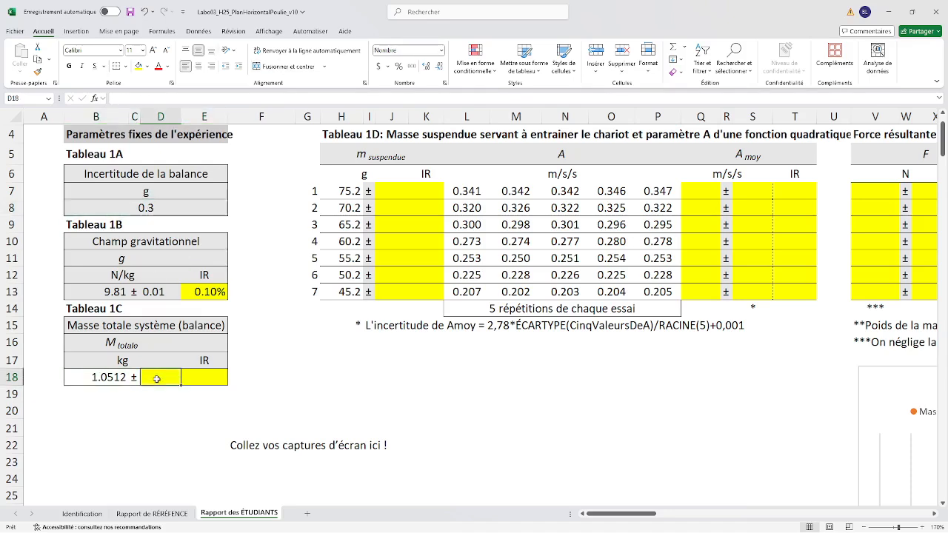
text(=)
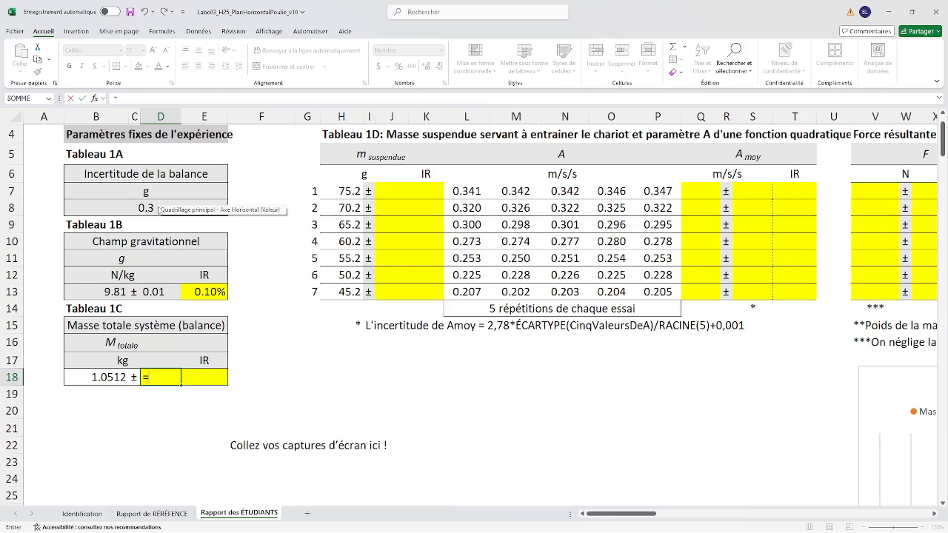
click(158, 208)
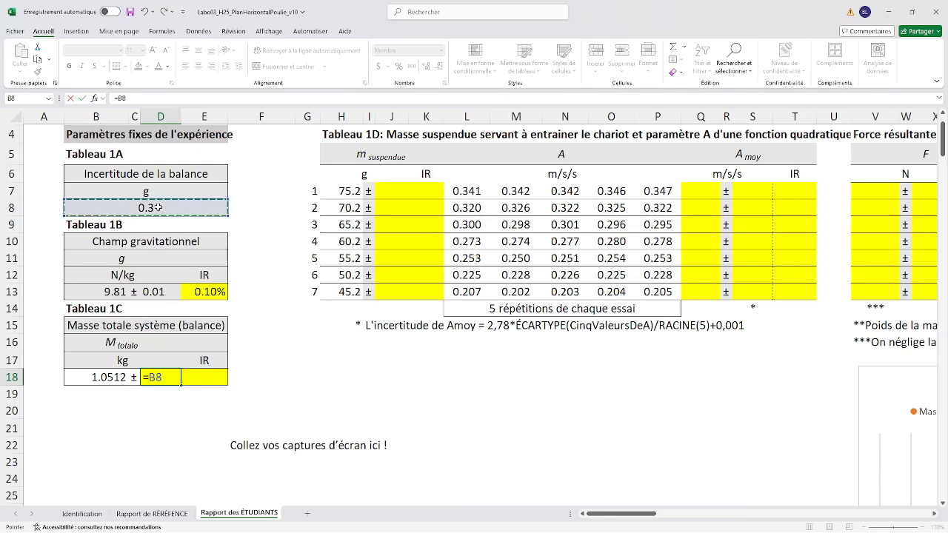
key(Return)
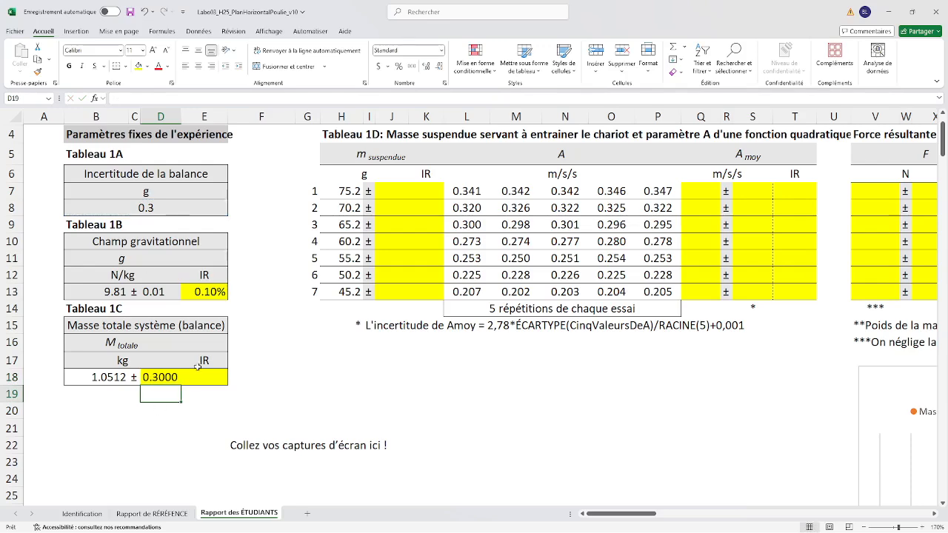
Convert the total mass uncertainty in D18 to kilograms by extending its formula to =B8/1000.
click(159, 377)
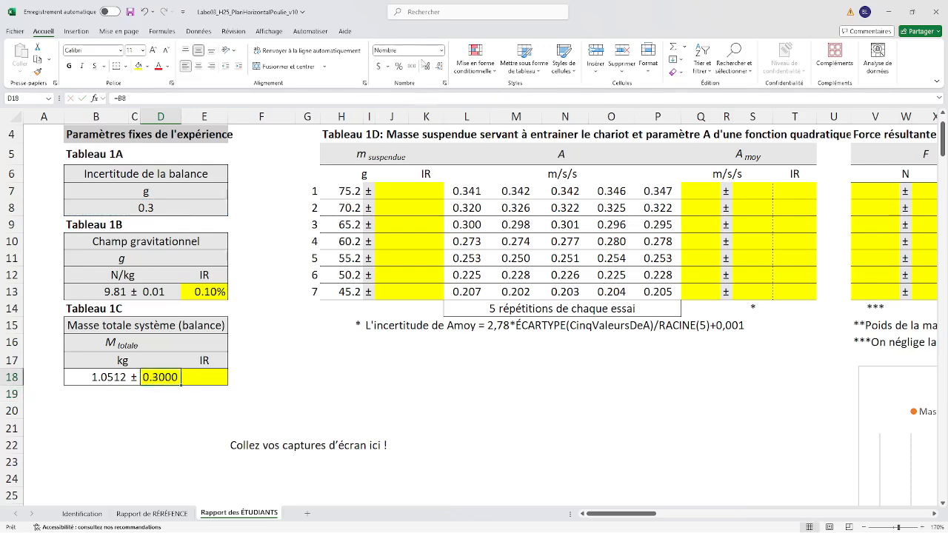
click(440, 67)
click(154, 98)
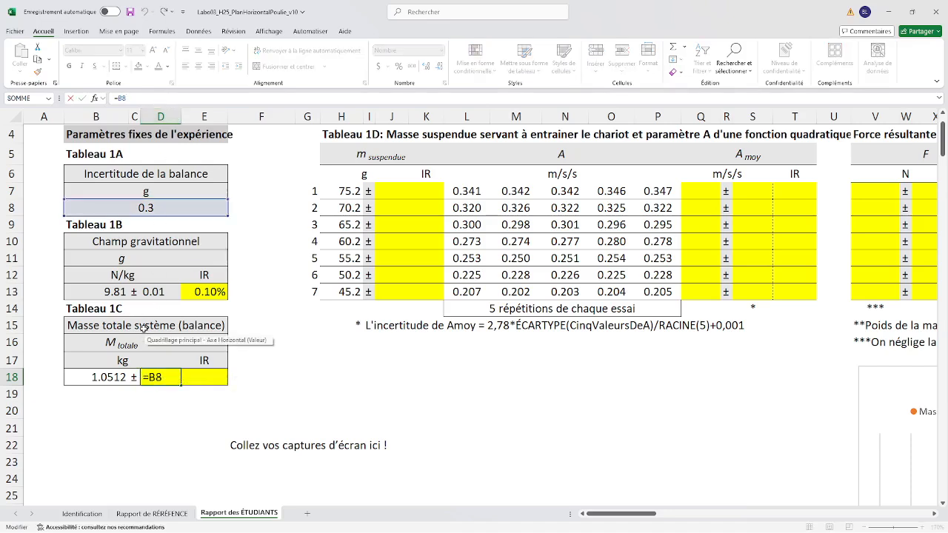
text(/1000)
key(Return)
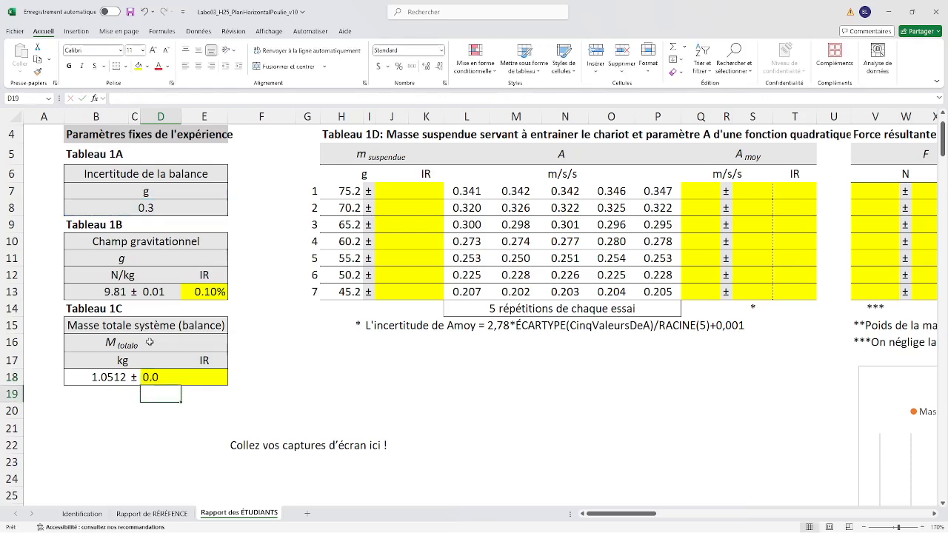
Show the total mass uncertainty in D18 with four decimal places.
click(158, 378)
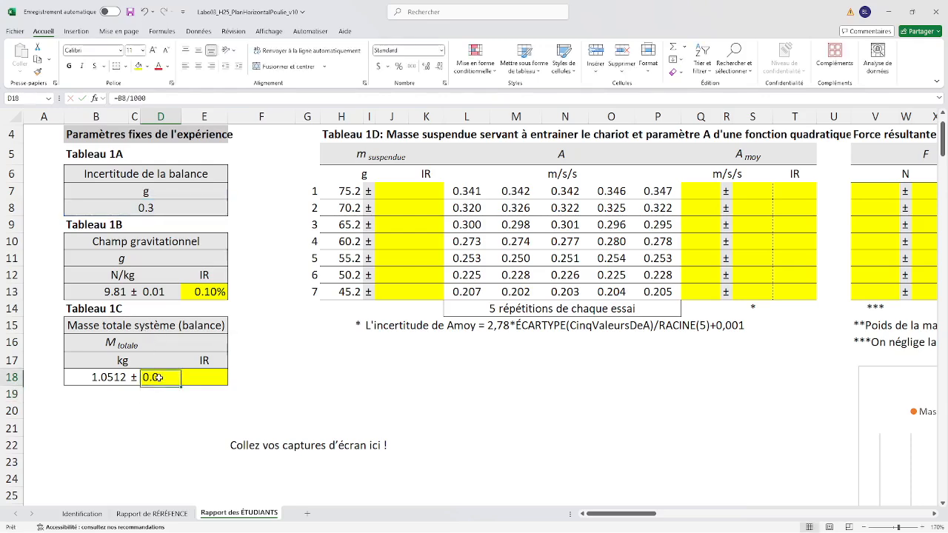
click(425, 65)
click(425, 66)
click(426, 66)
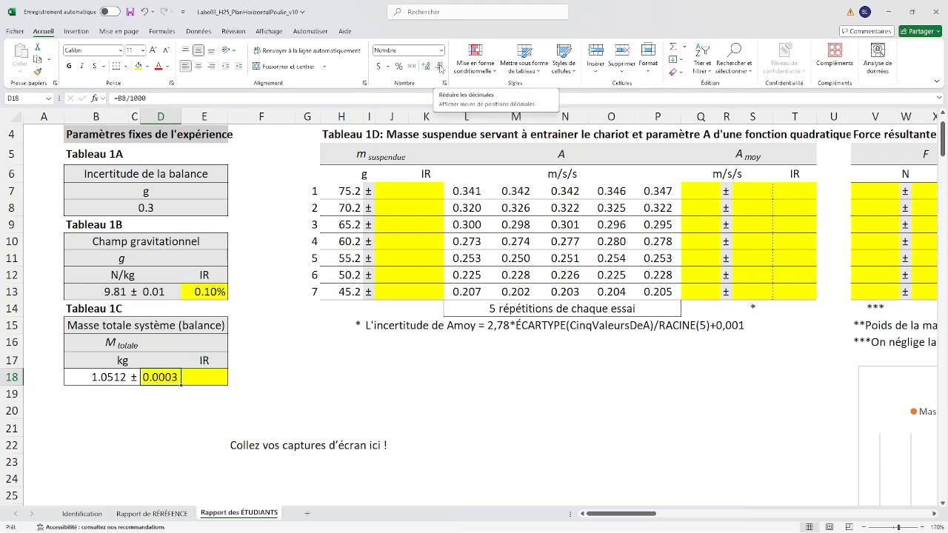
click(310, 357)
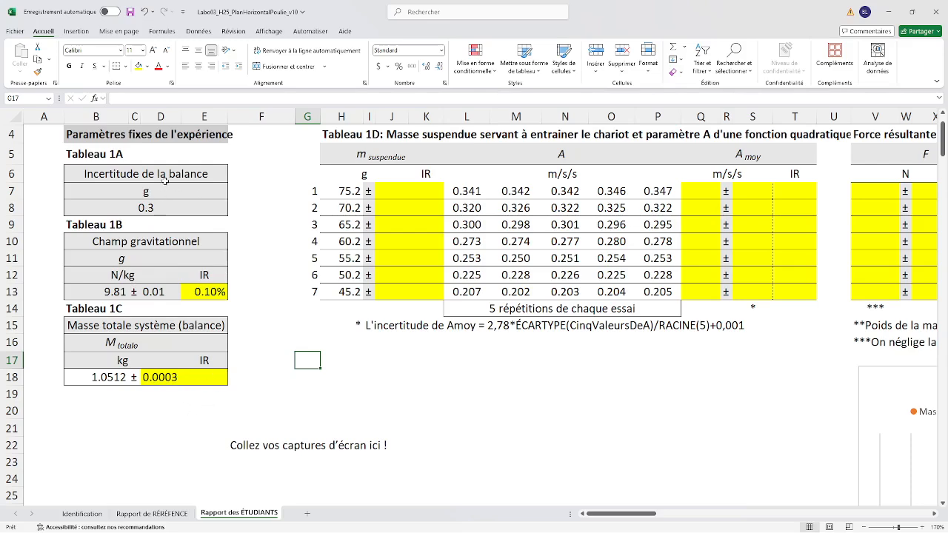
Calculate the relative uncertainty of the total system mass in Tableau 1C with =D18/B18 in cell E18.
click(211, 378)
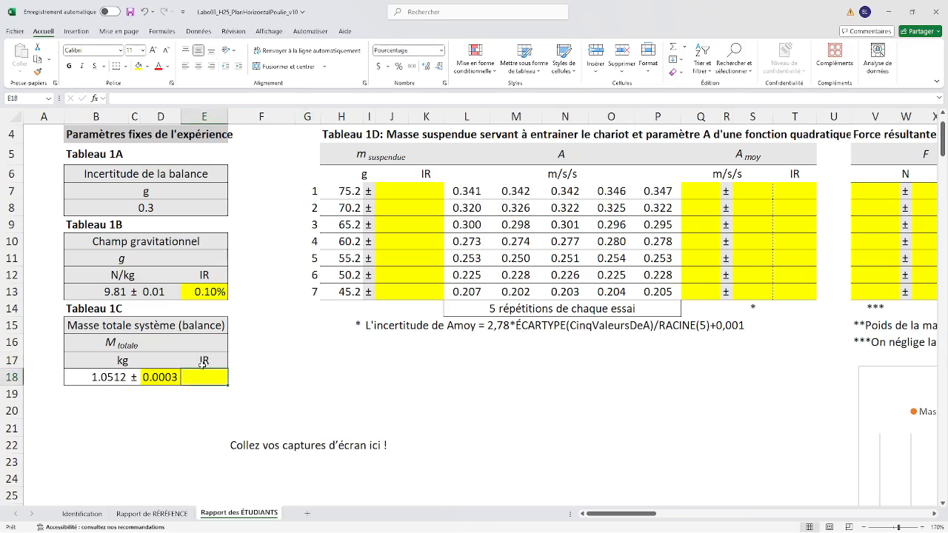
text(=)
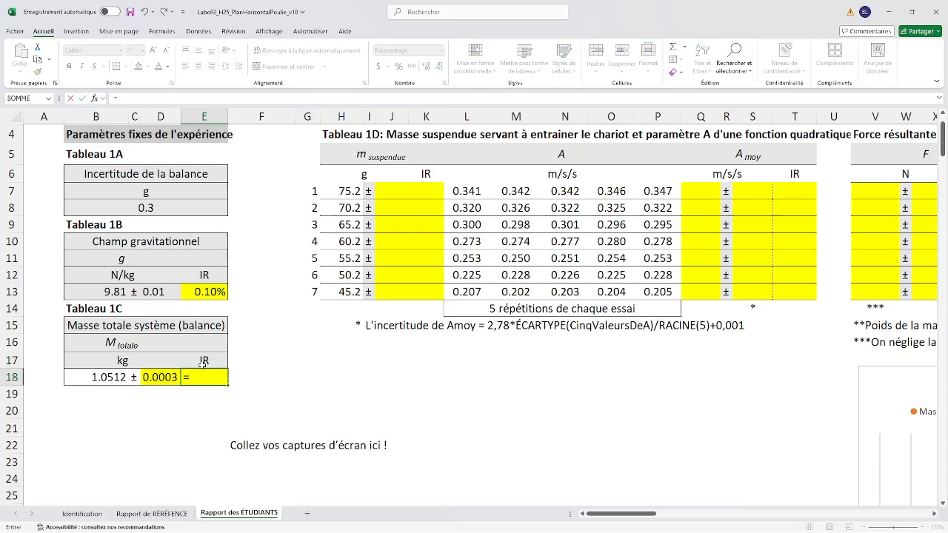
click(166, 376)
text(/)
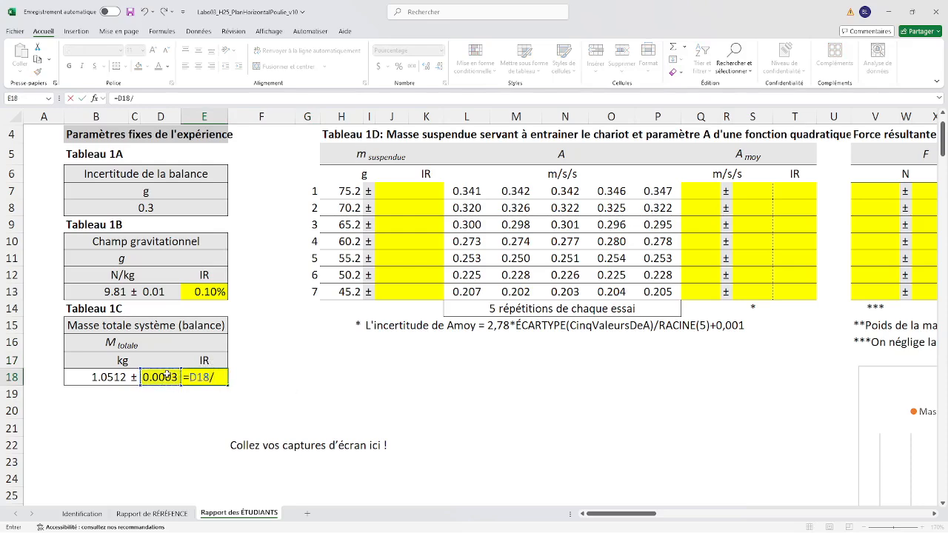
click(118, 377)
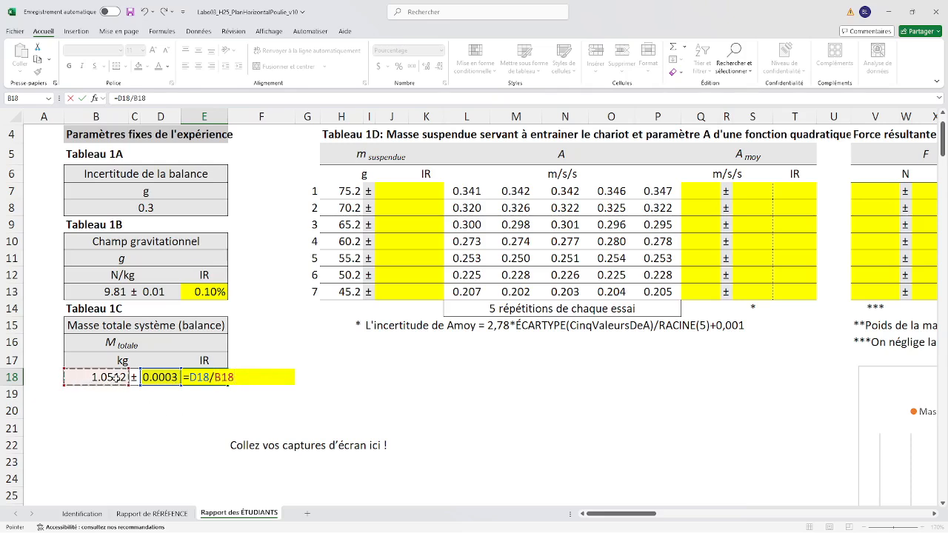
key(Return)
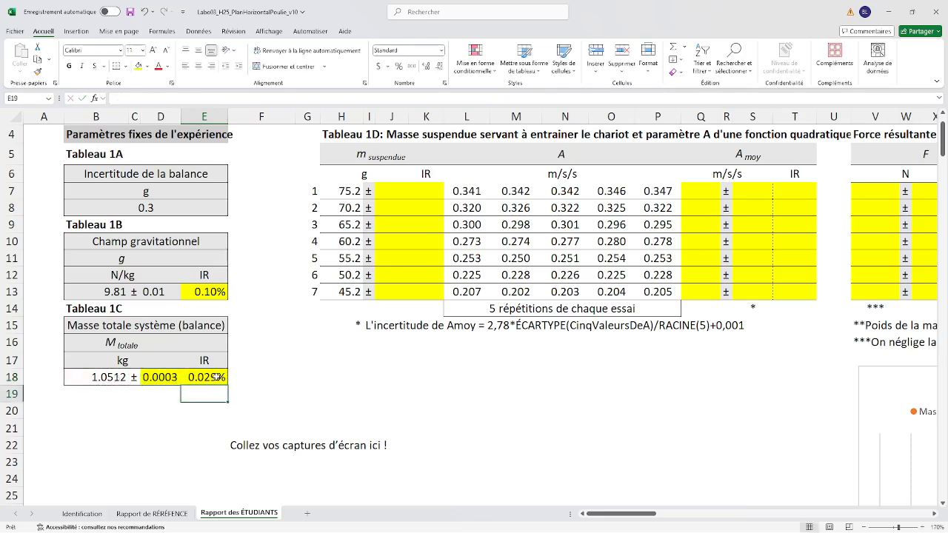
click(221, 378)
click(232, 377)
click(198, 382)
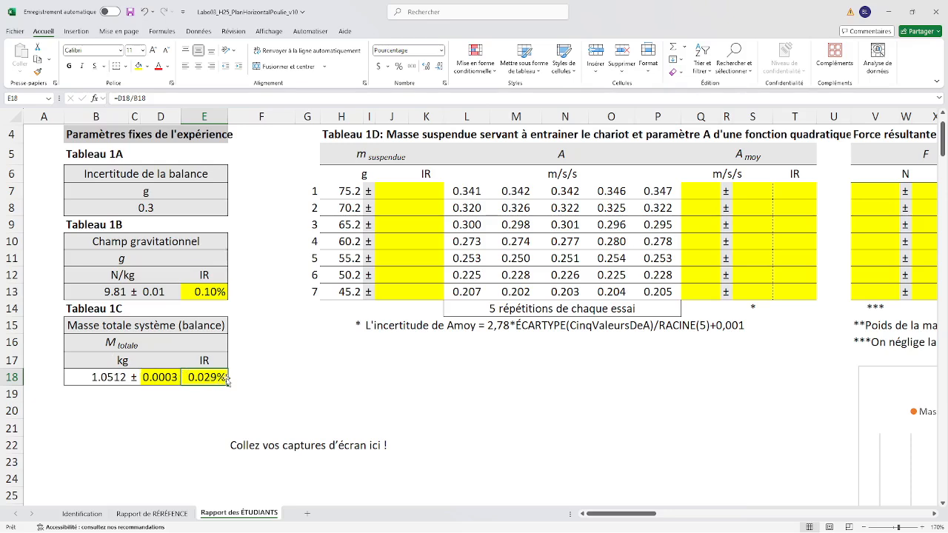
click(286, 381)
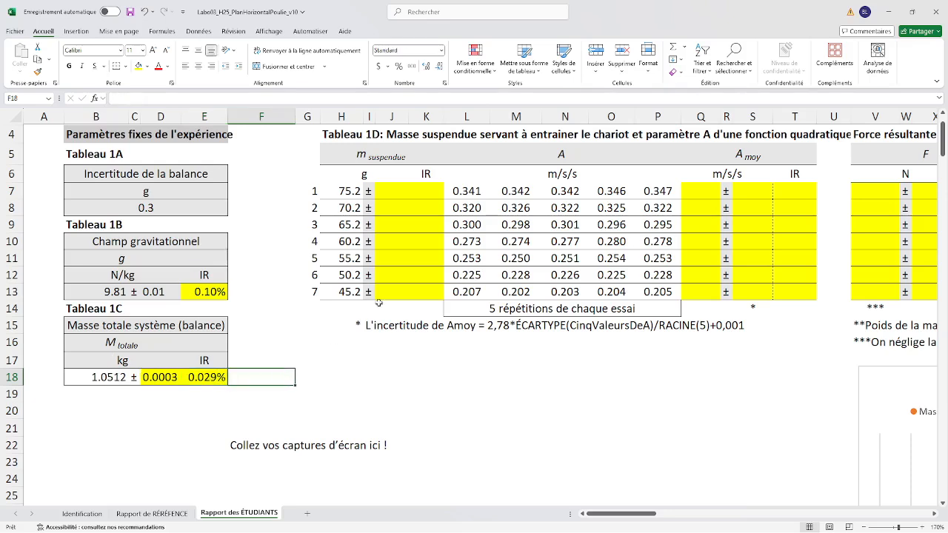
Enter the first suspended-mass uncertainty in J7 of Tableau 1D as =B$8, locking the row of the balance uncertainty.
click(413, 191)
click(398, 191)
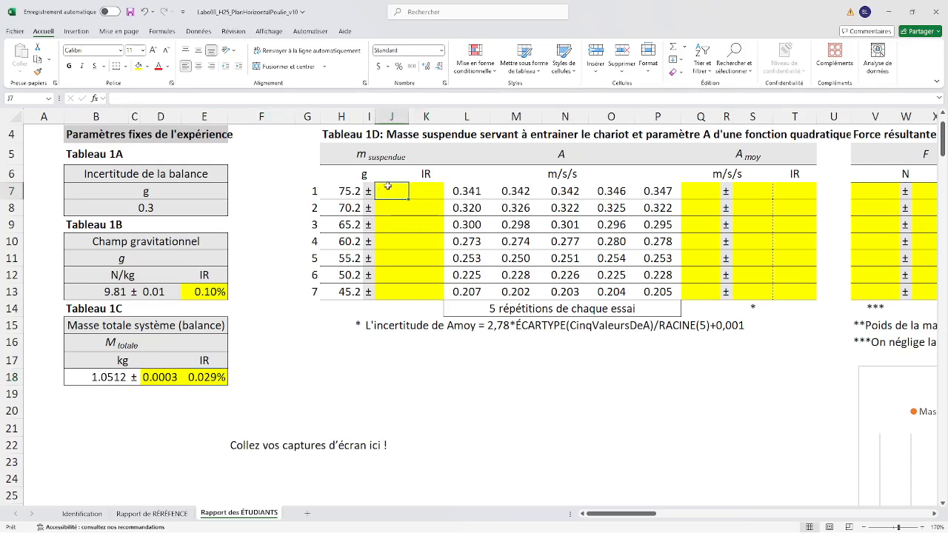
click(386, 212)
click(387, 190)
text(=)
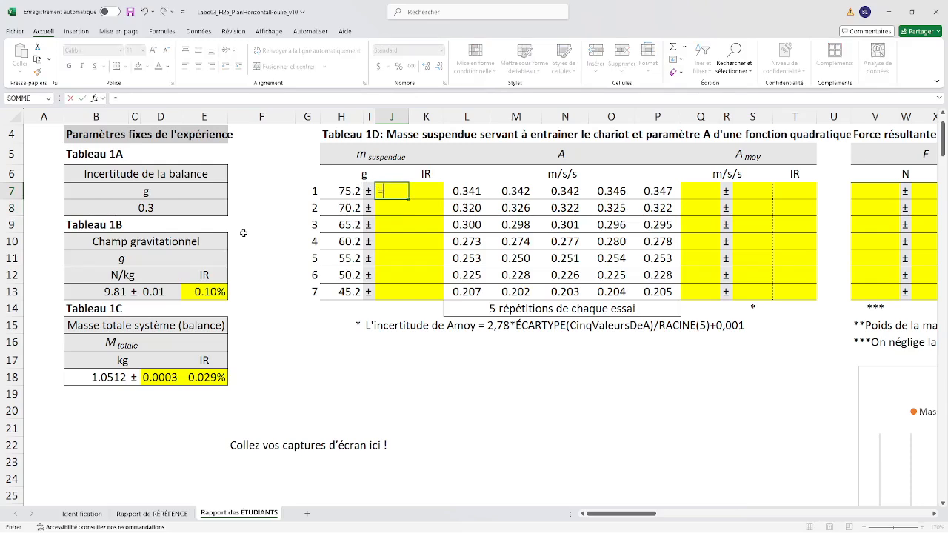
click(141, 209)
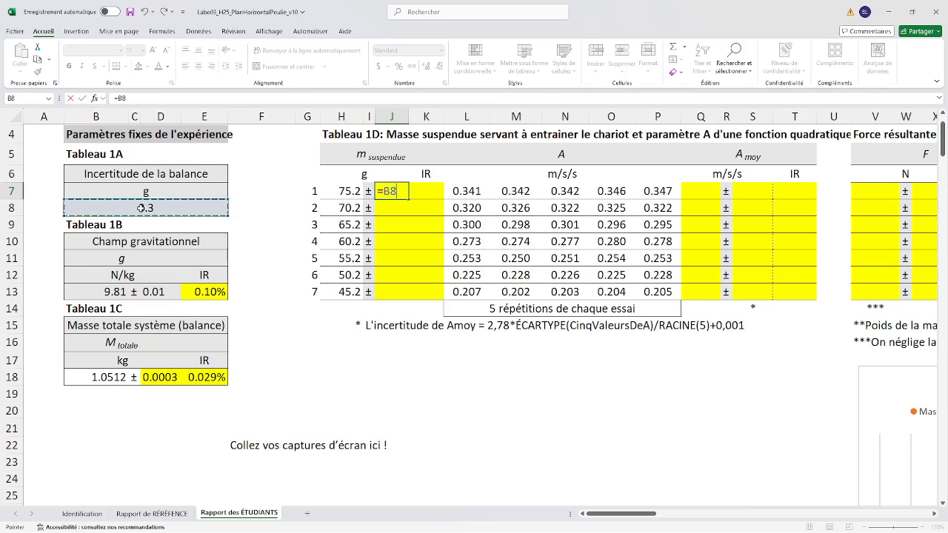
click(124, 98)
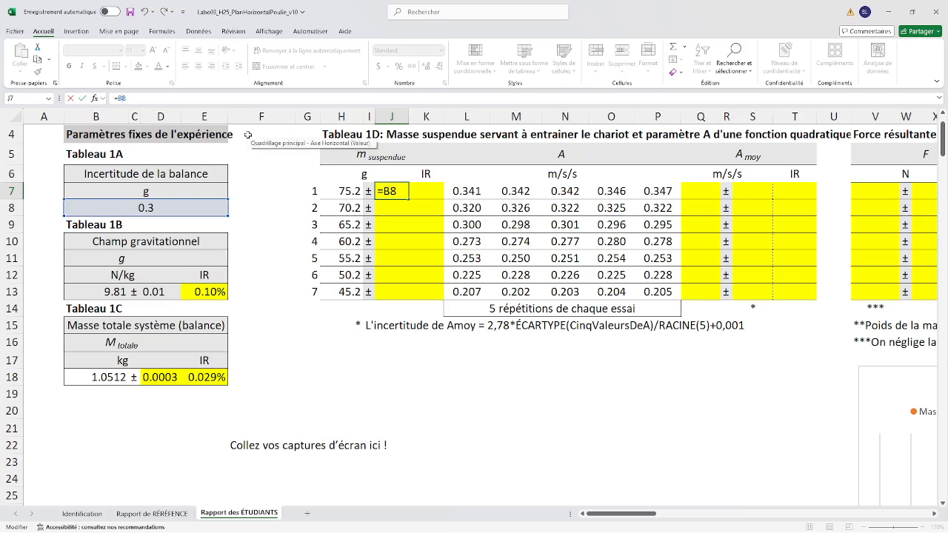
text($)
key(Return)
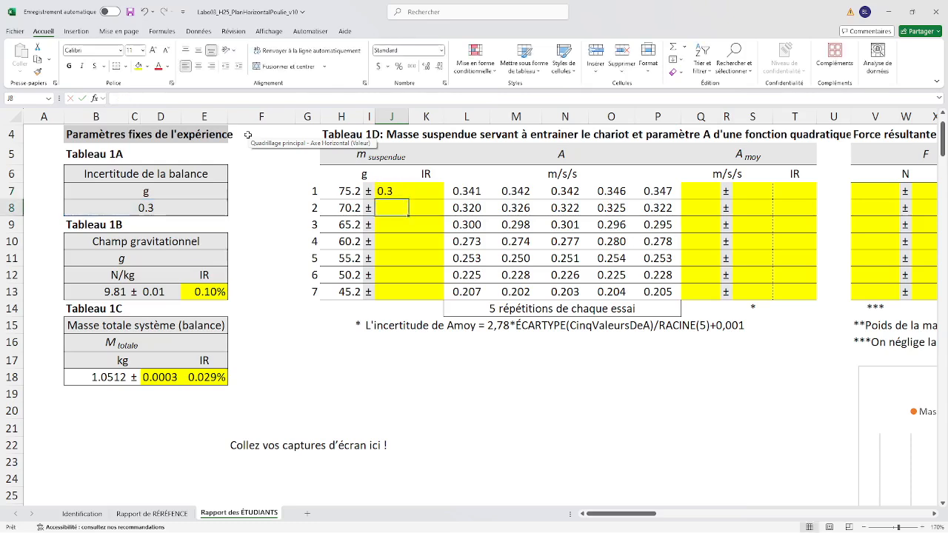
Fill the J7 uncertainty formula down through J13 for all seven suspended masses and check its source cell in Tableau 1A.
click(383, 189)
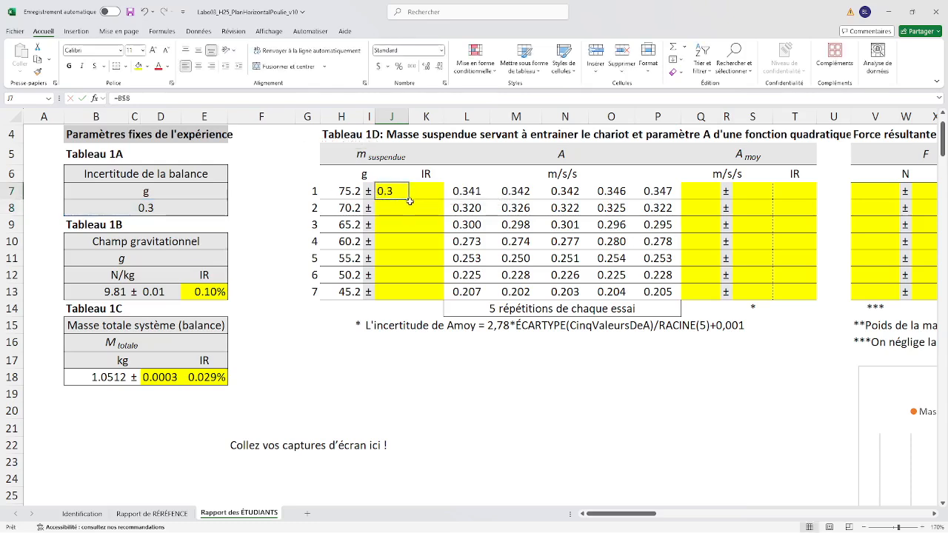
drag(407, 199, 404, 299)
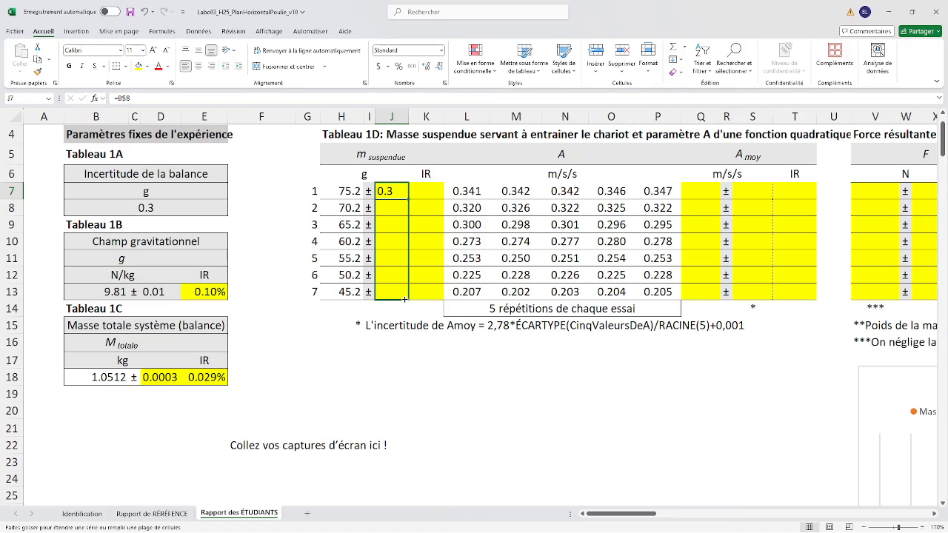
drag(404, 299, 404, 299)
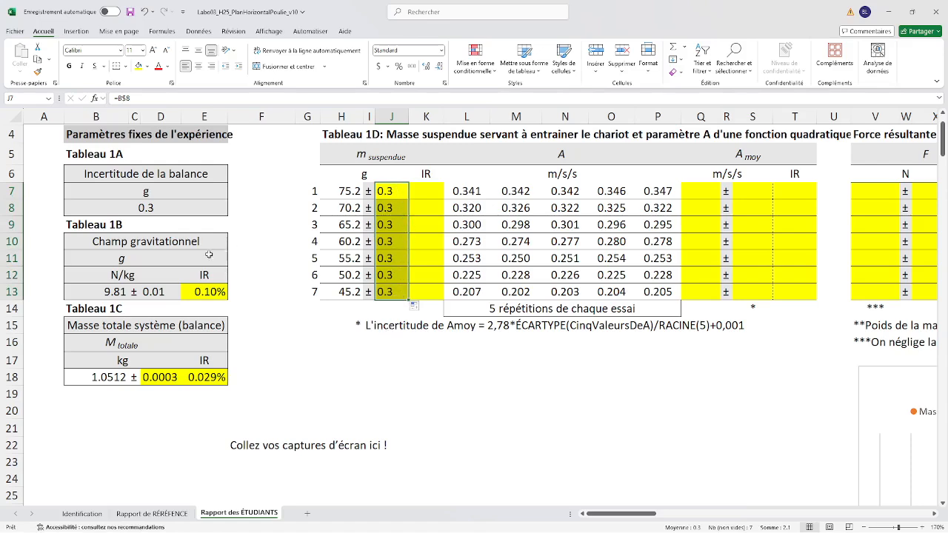
click(140, 207)
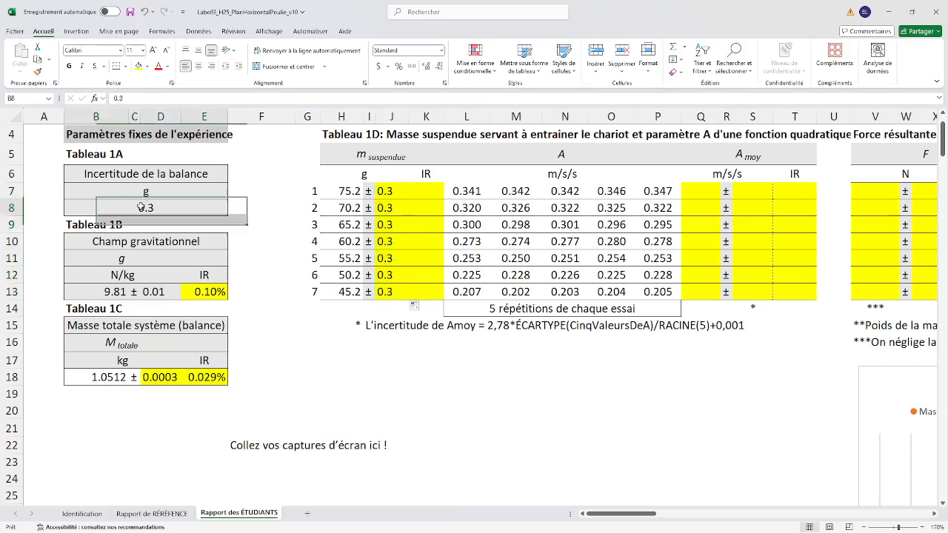
Remove the row lock from the J7 uncertainty formula, making it =B8, and fill it down through J13.
click(391, 191)
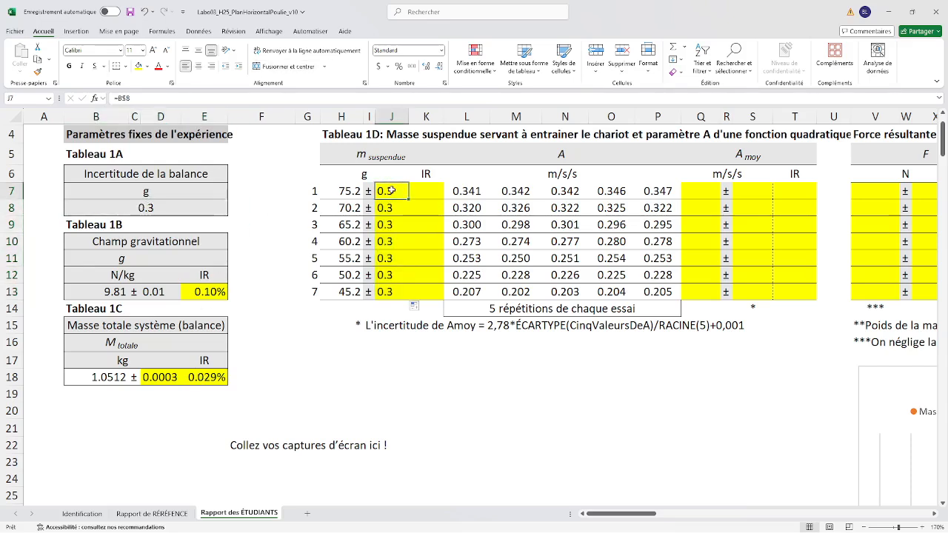
click(148, 98)
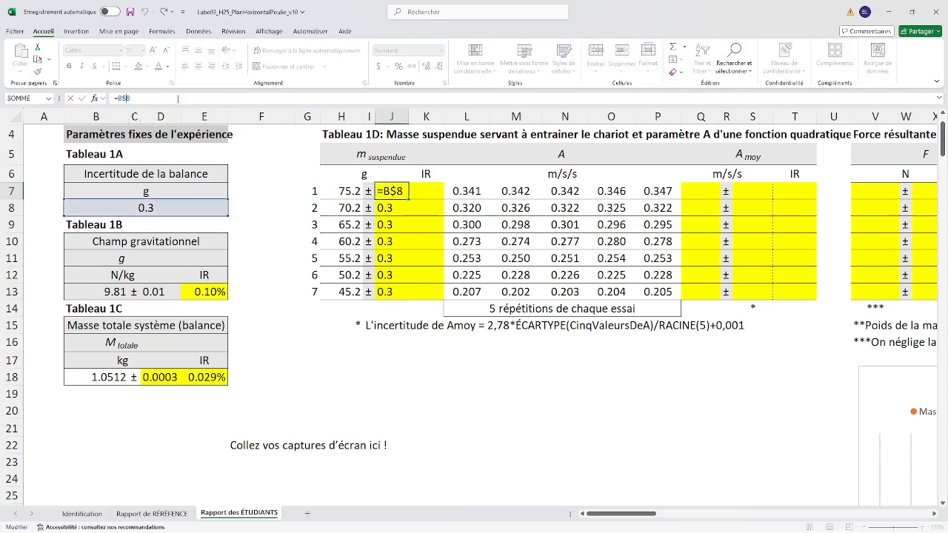
key(BackSpace)
key(Return)
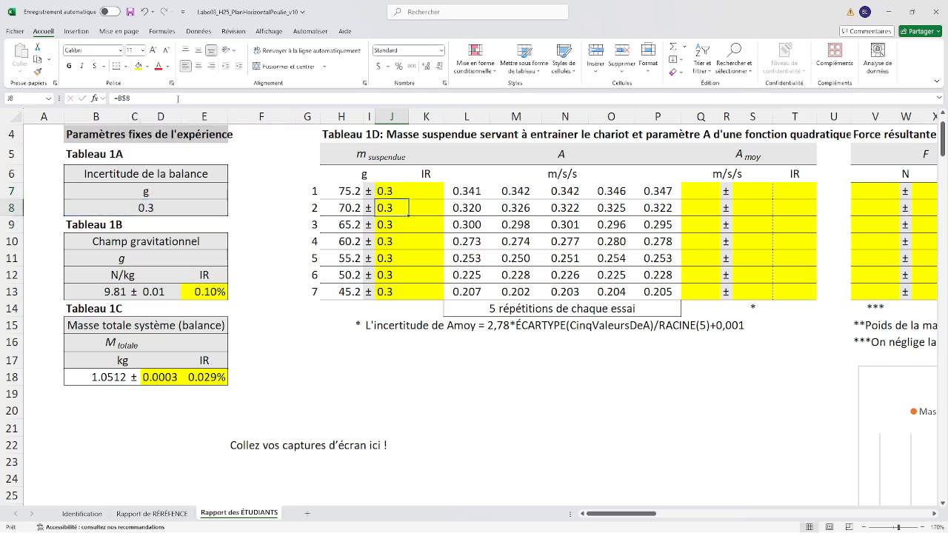
click(385, 190)
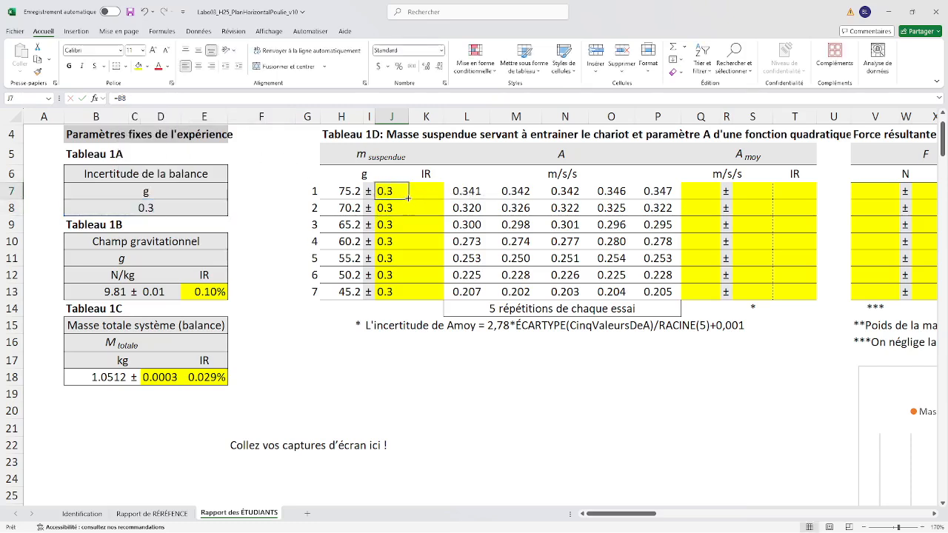
drag(407, 197, 407, 300)
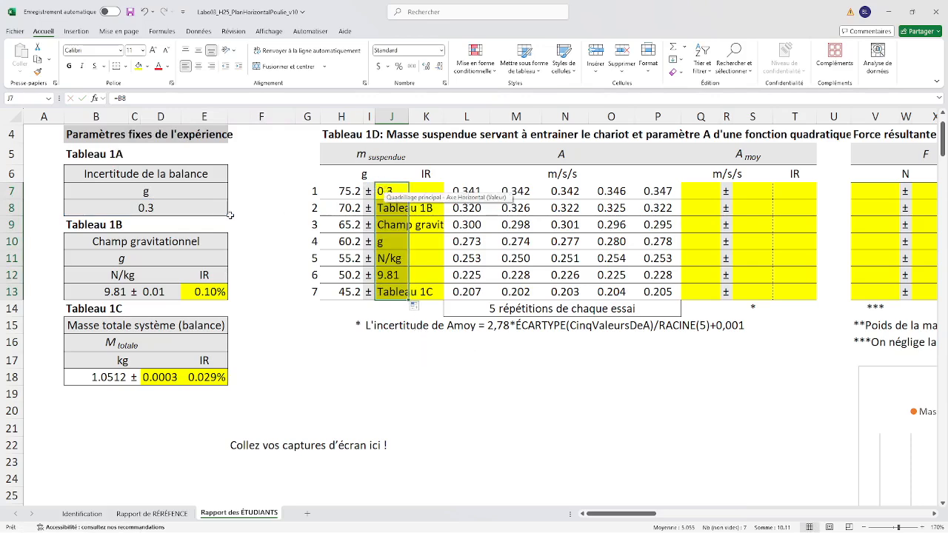
Examine the balance uncertainty cell and the cells below it that the unlocked formulas in column J refer to.
click(129, 208)
click(142, 223)
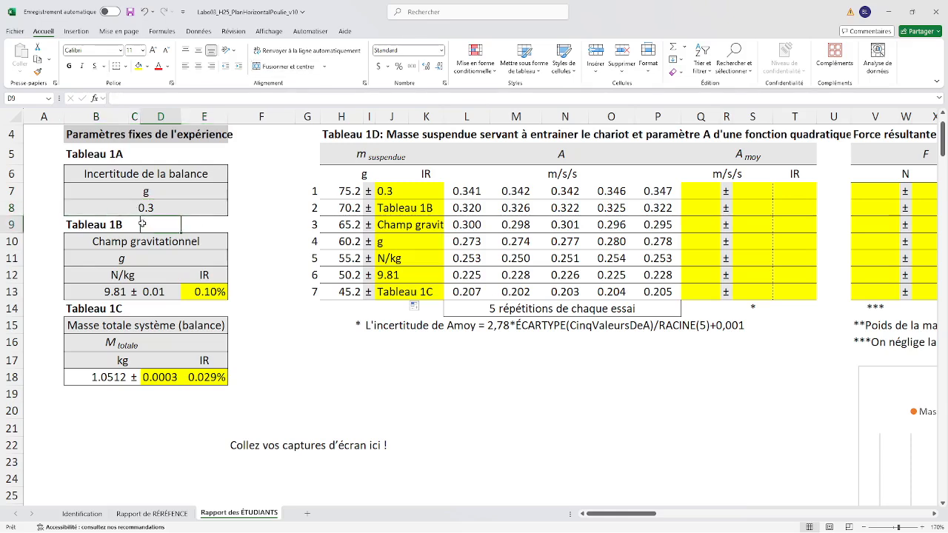
click(104, 241)
click(101, 260)
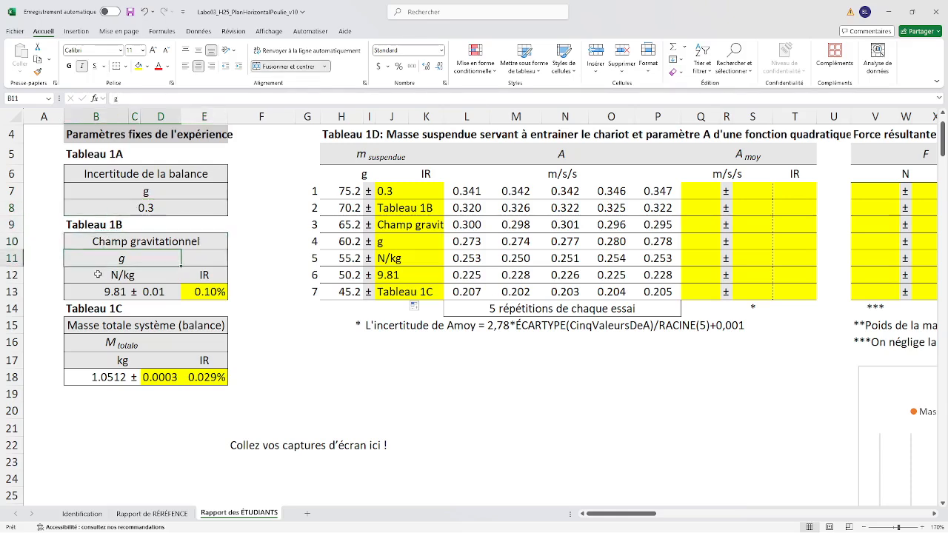
click(97, 274)
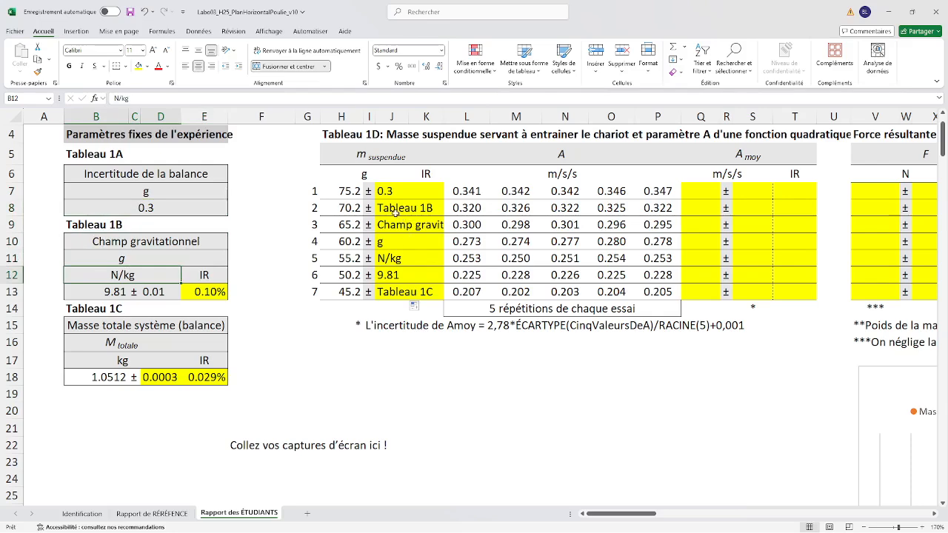
Lock the row again in the J7 uncertainty formula as =B$8 and refill it down through J13.
click(386, 191)
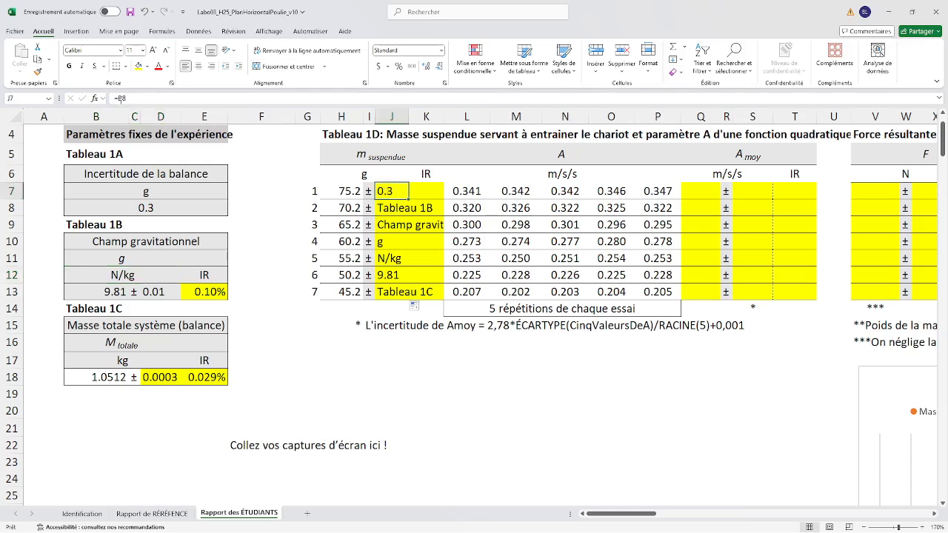
click(130, 99)
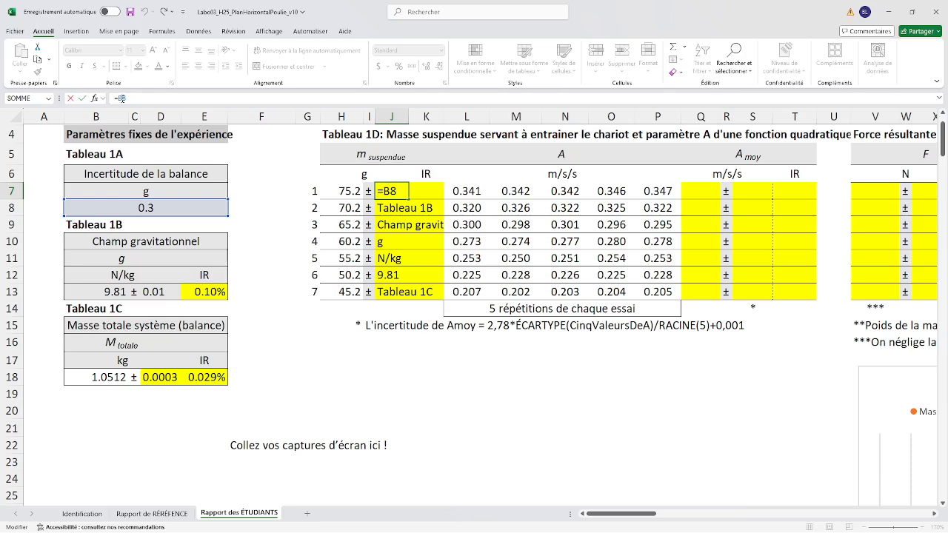
text($)
key(Return)
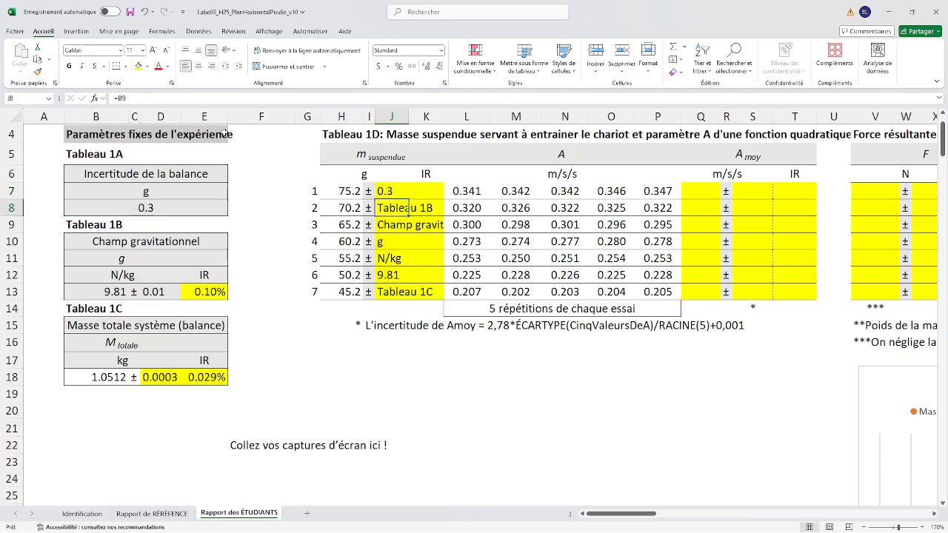
click(391, 188)
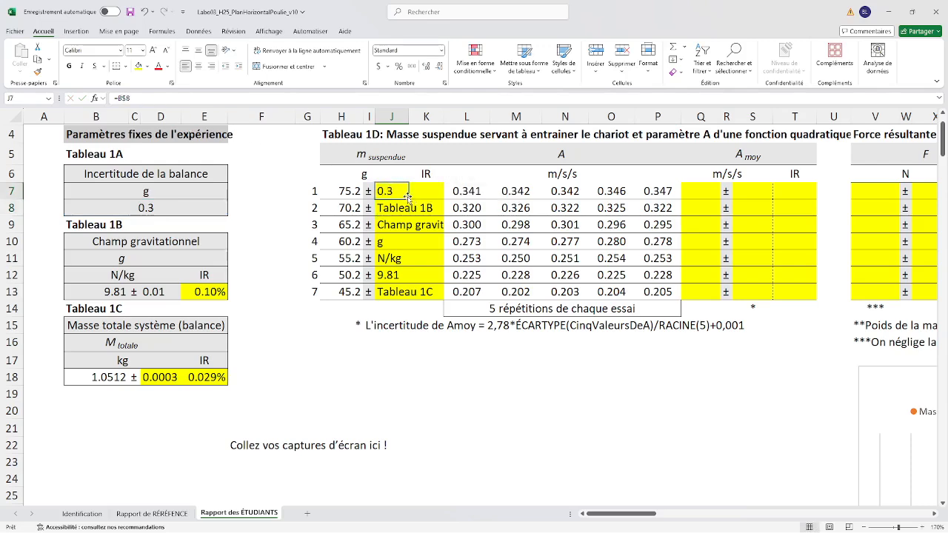
drag(409, 200, 409, 296)
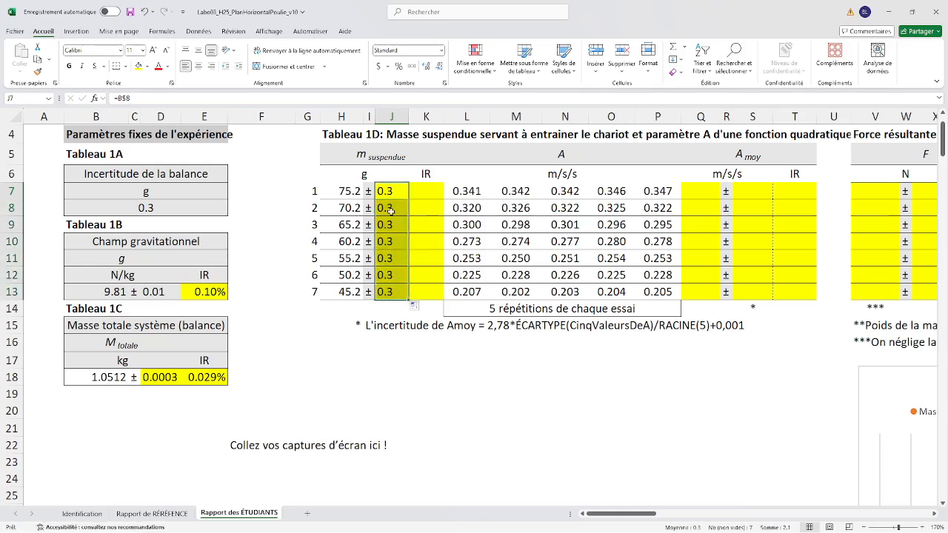
click(479, 392)
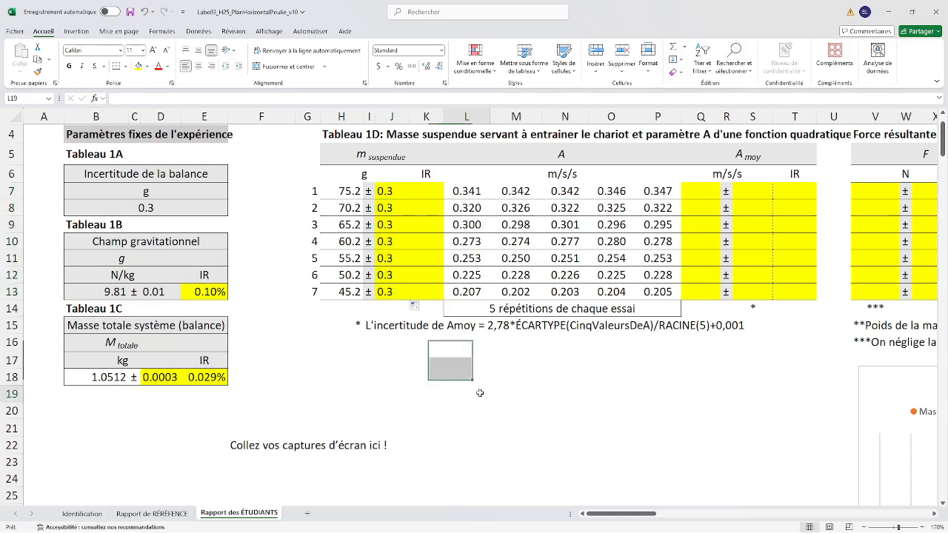
click(384, 191)
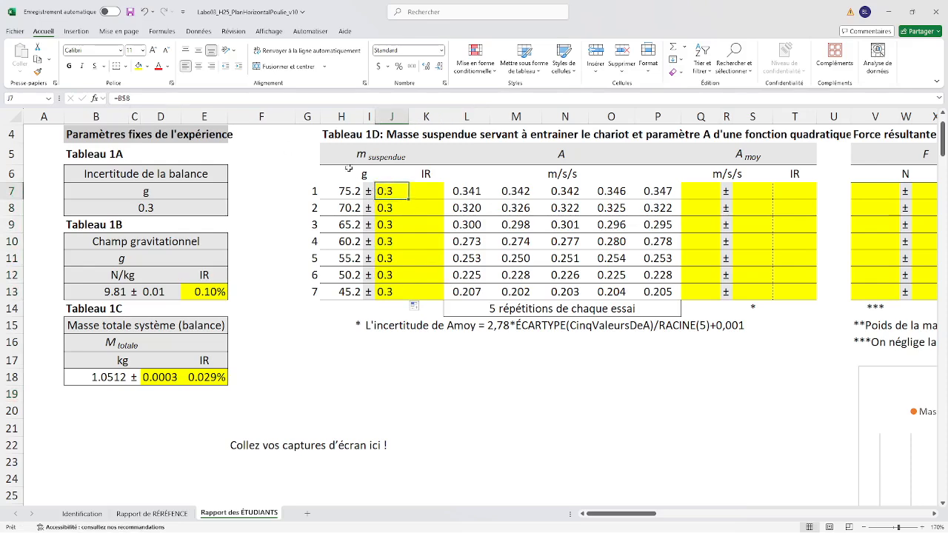
Calculate the first suspended mass's relative uncertainty in K7 of Tableau 1D with =J7/H7.
click(425, 192)
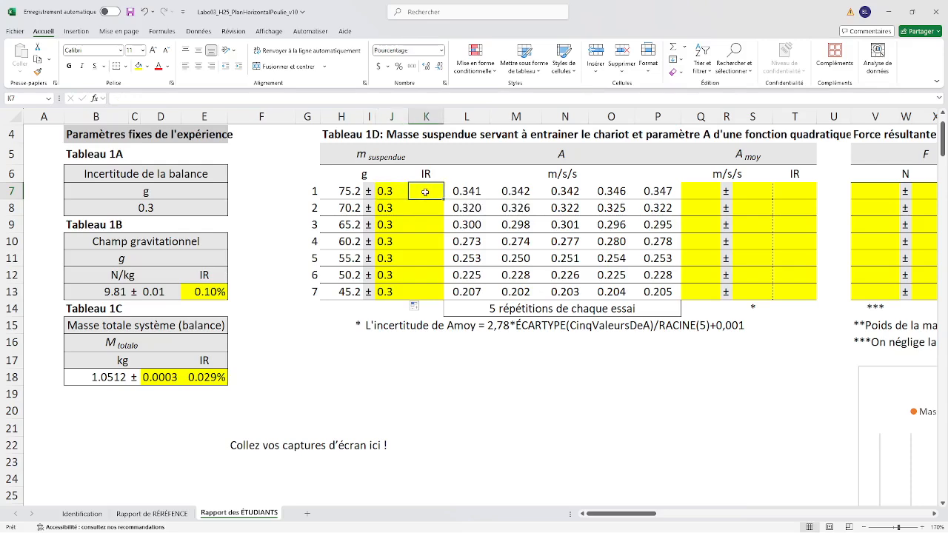
text(=)
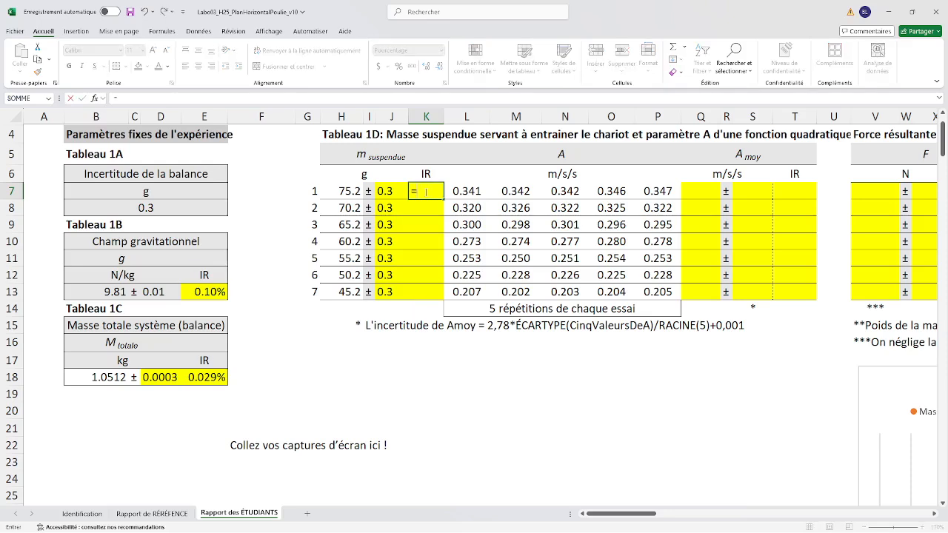
click(385, 190)
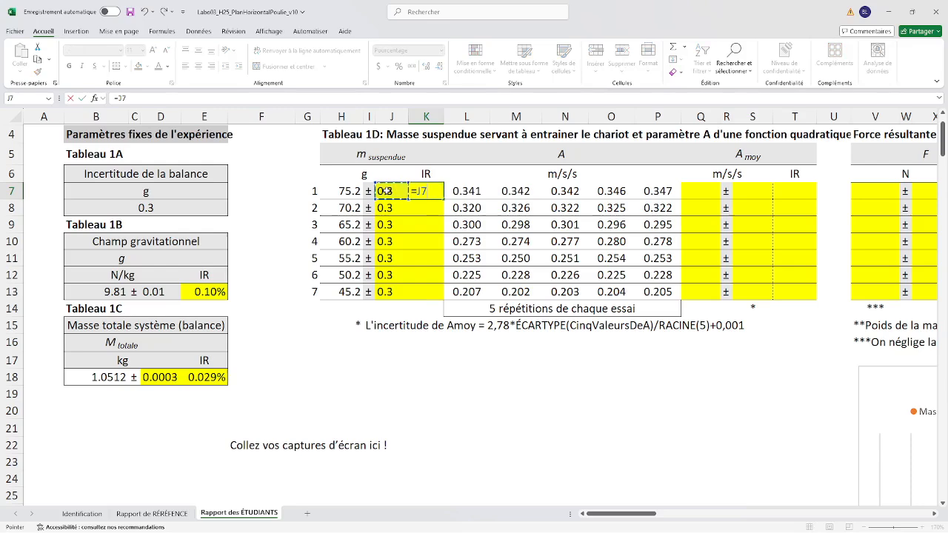
text(/)
click(345, 191)
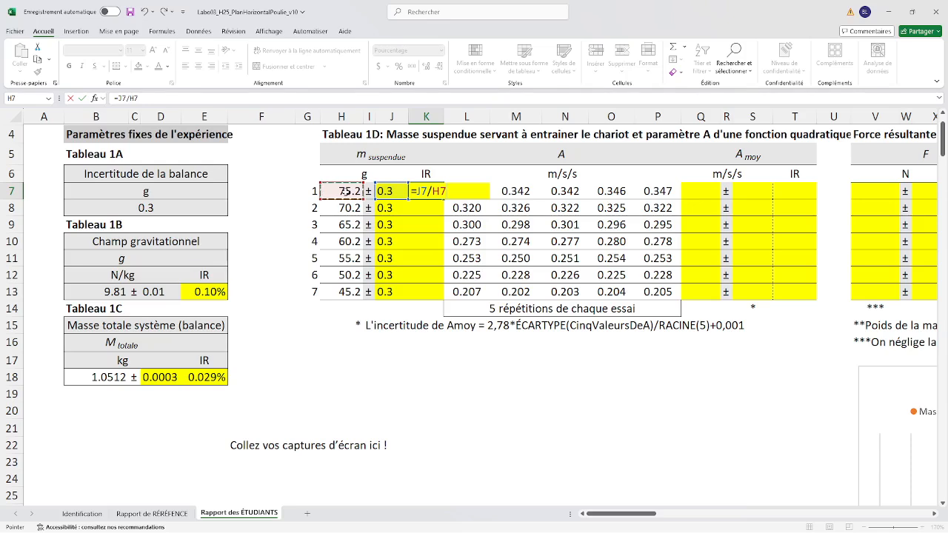
key(Return)
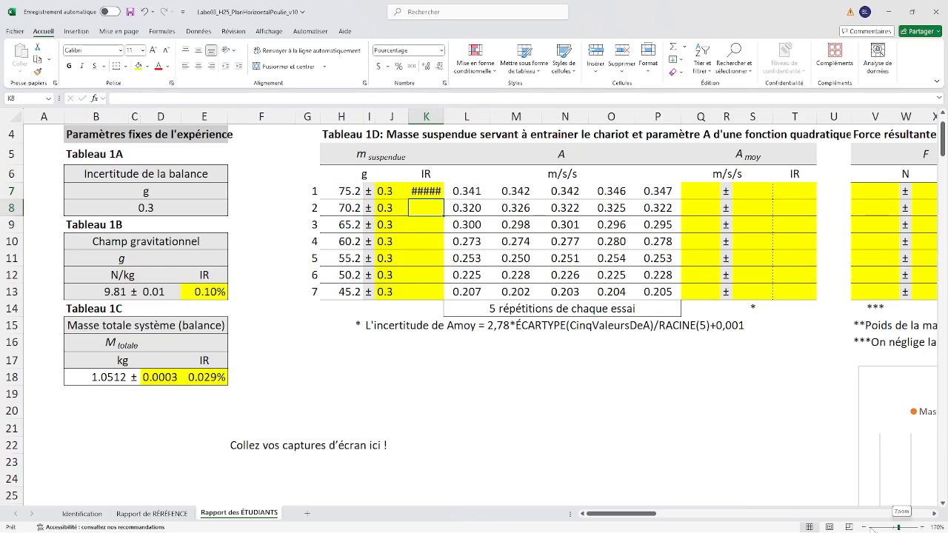
Fill the K7 relative uncertainty formula down through K13 for all seven suspended masses.
click(865, 527)
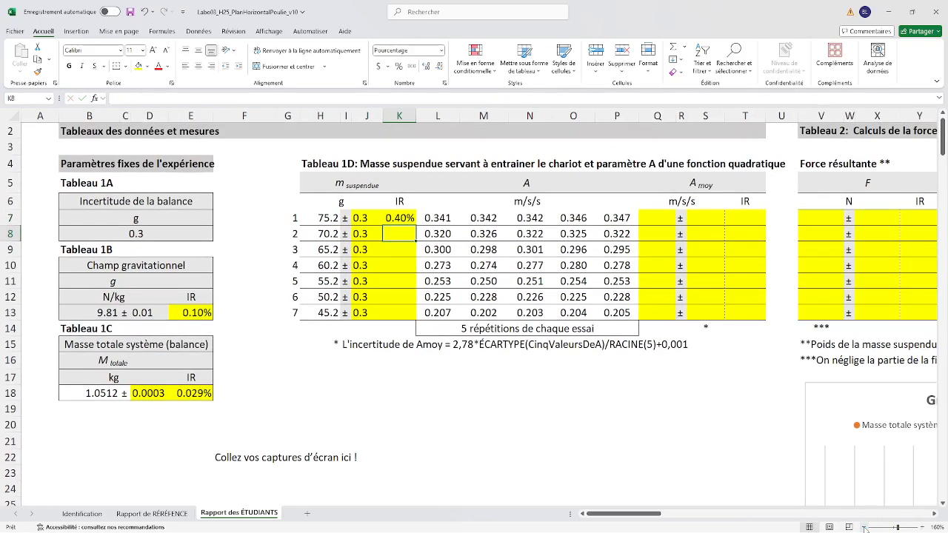
click(397, 219)
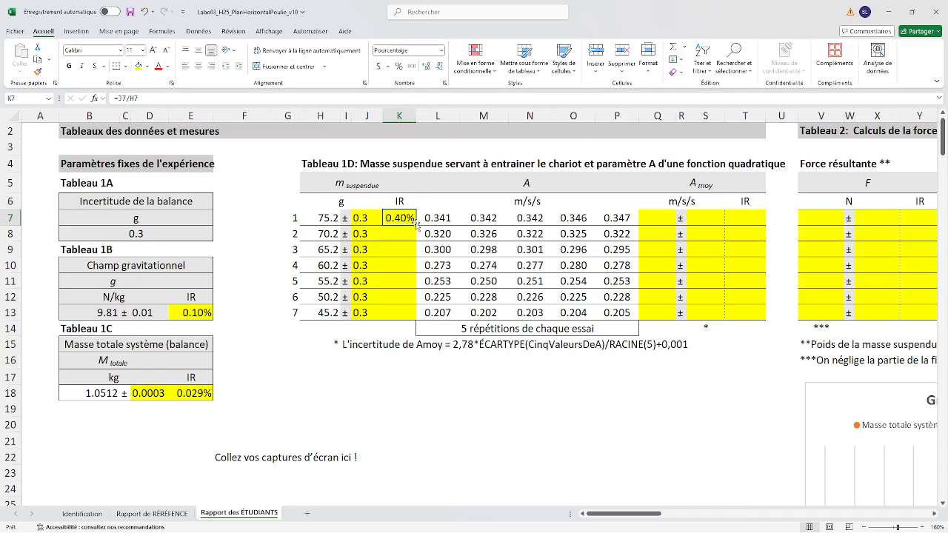
drag(417, 225, 418, 320)
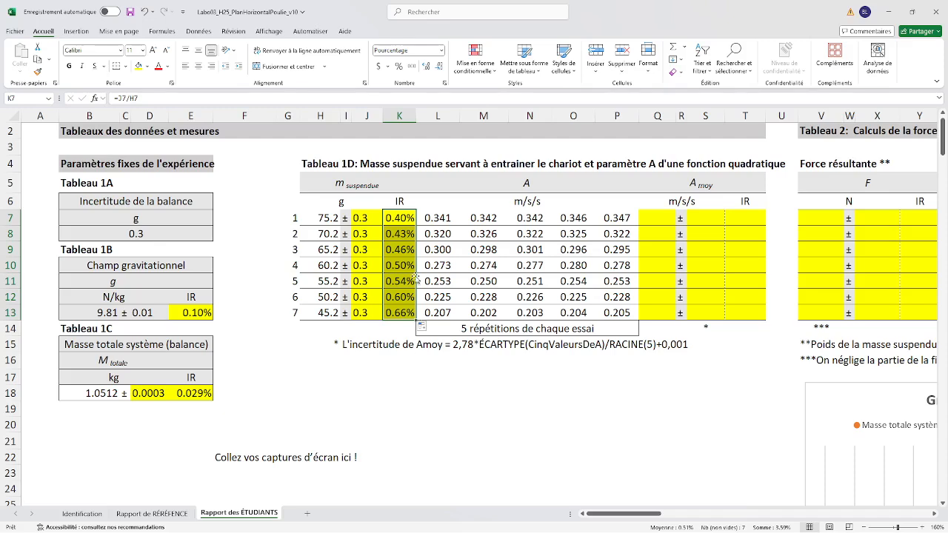
click(424, 389)
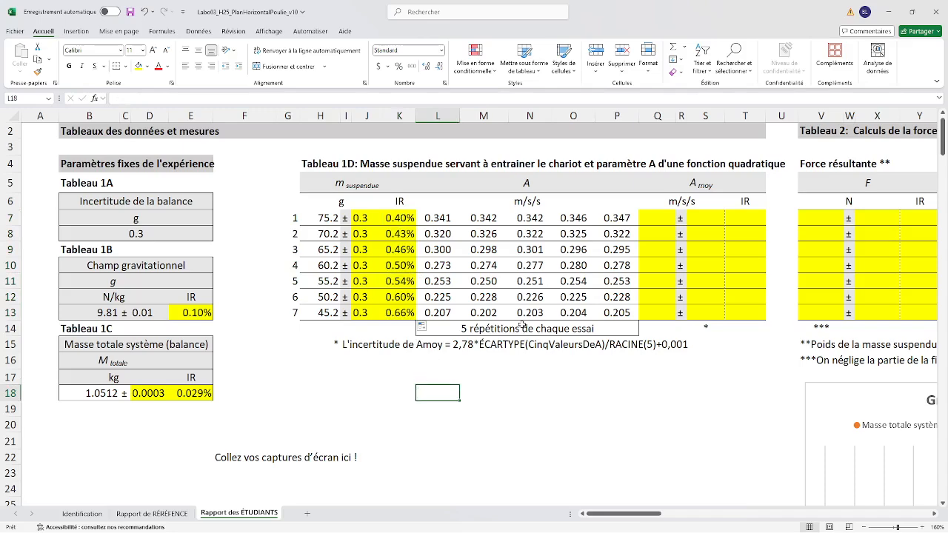
Calculate the first average A value in Q7 of Tableau 1D with =MOYENNE(L7:P7) over the five repetitions.
click(656, 219)
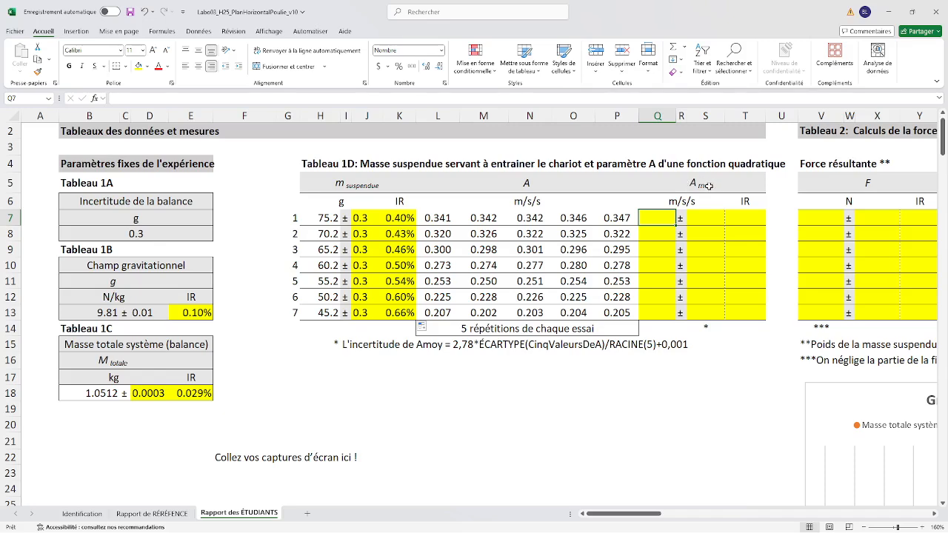
text(=)
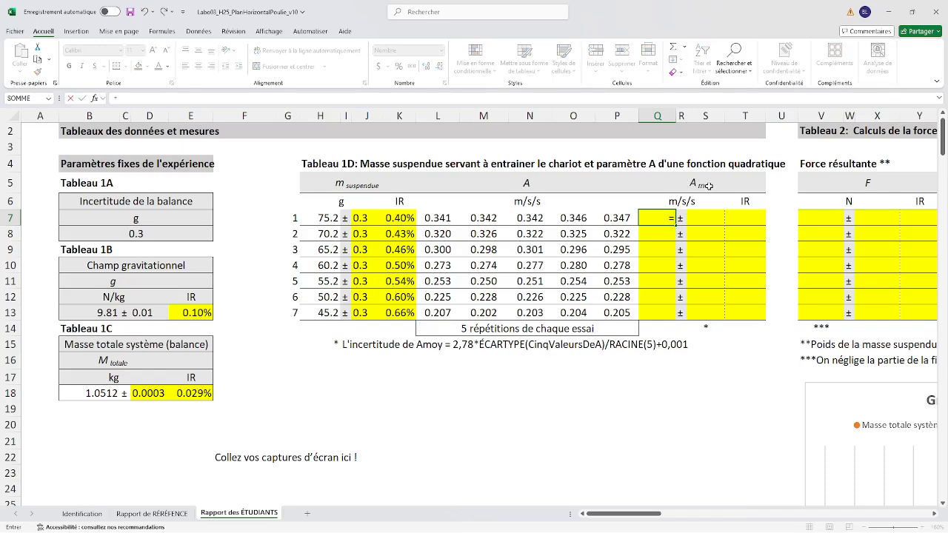
text(m)
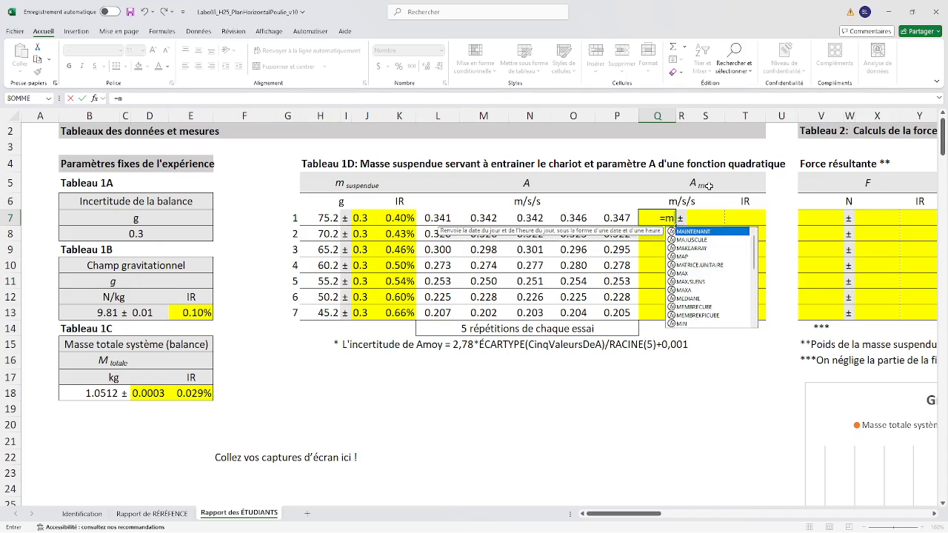
text(oy)
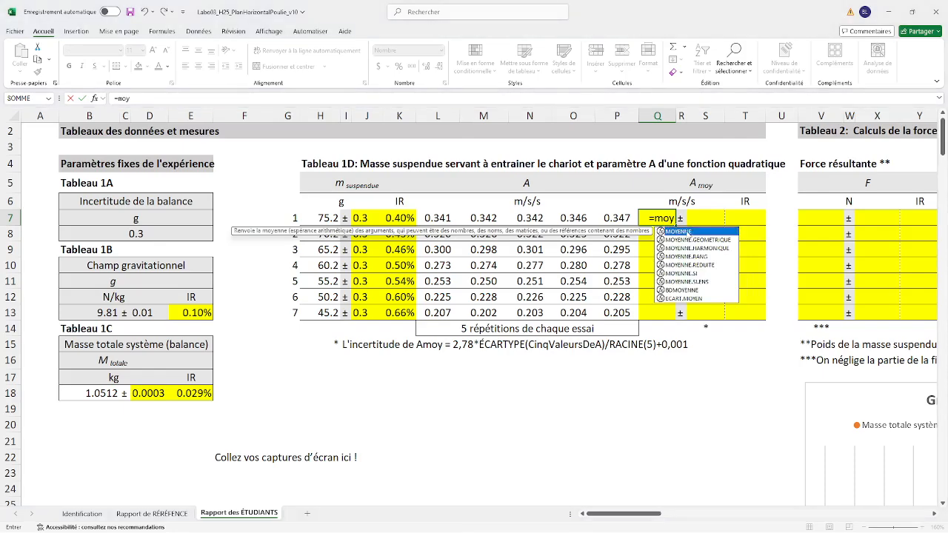
double_click(686, 232)
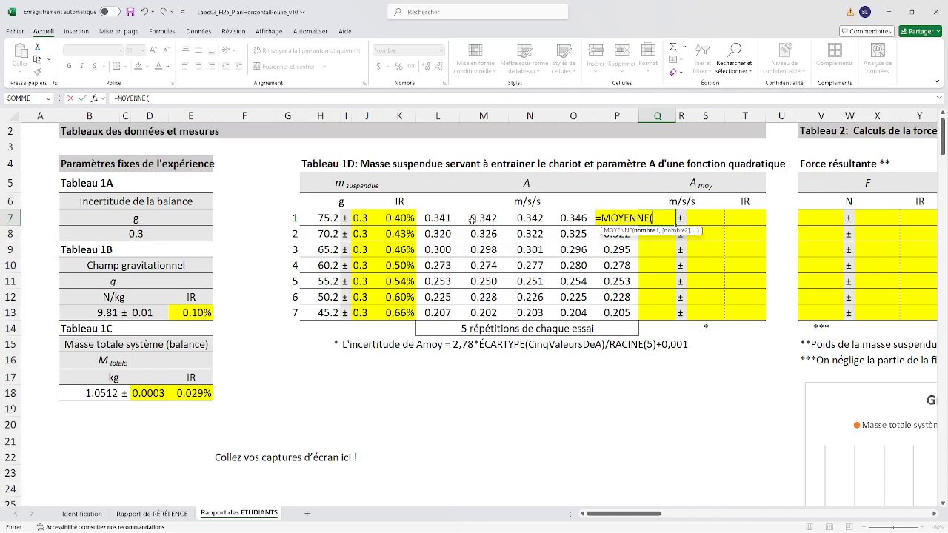
click(441, 217)
drag(442, 218, 616, 218)
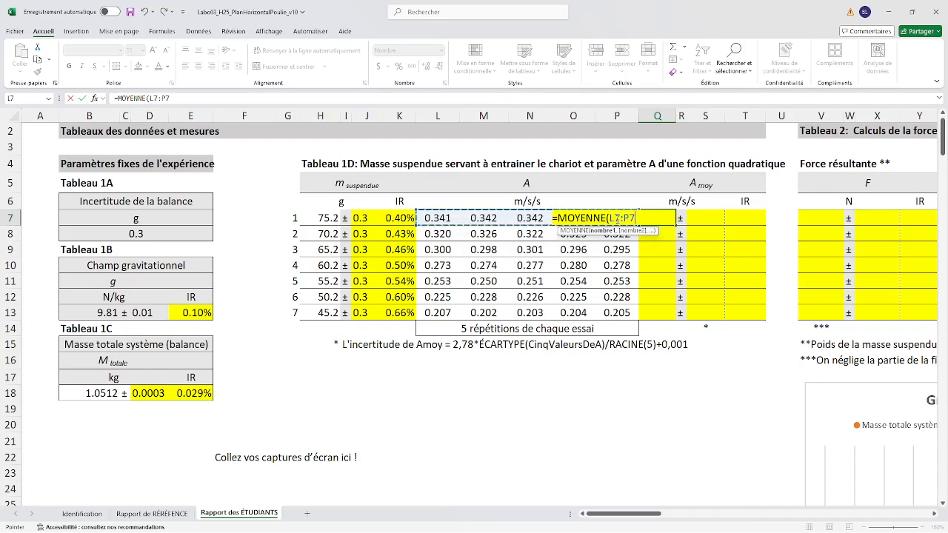
text())
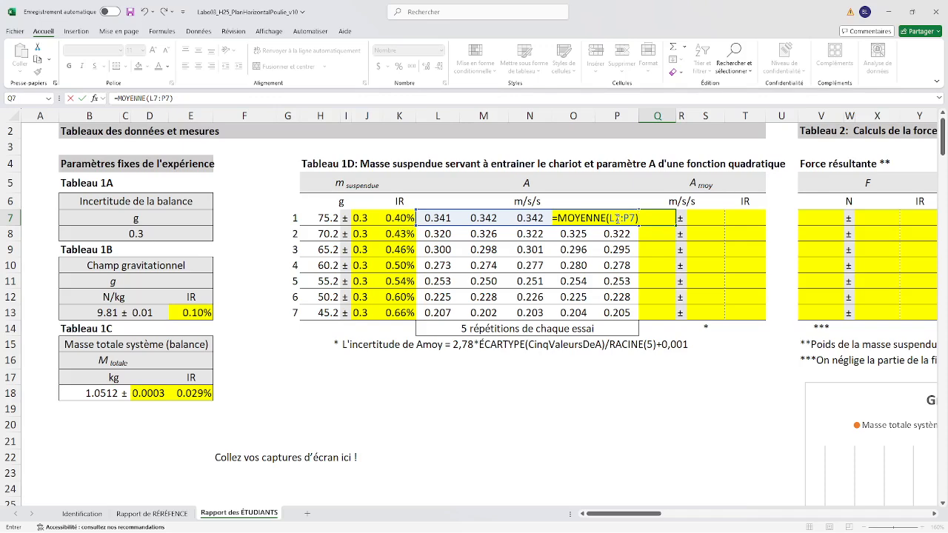
key(Return)
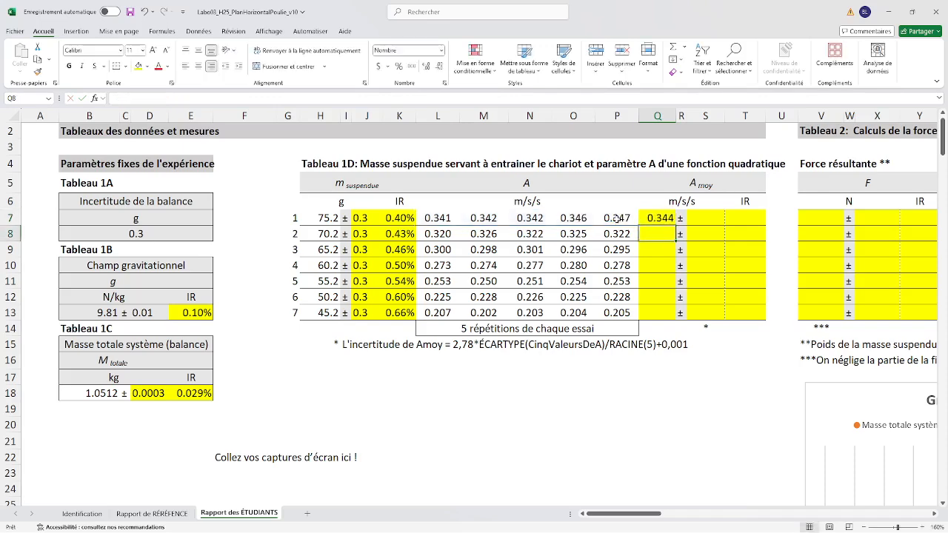
Fill the Q7 average formula down through Q13 and check the formula in the last row.
click(658, 218)
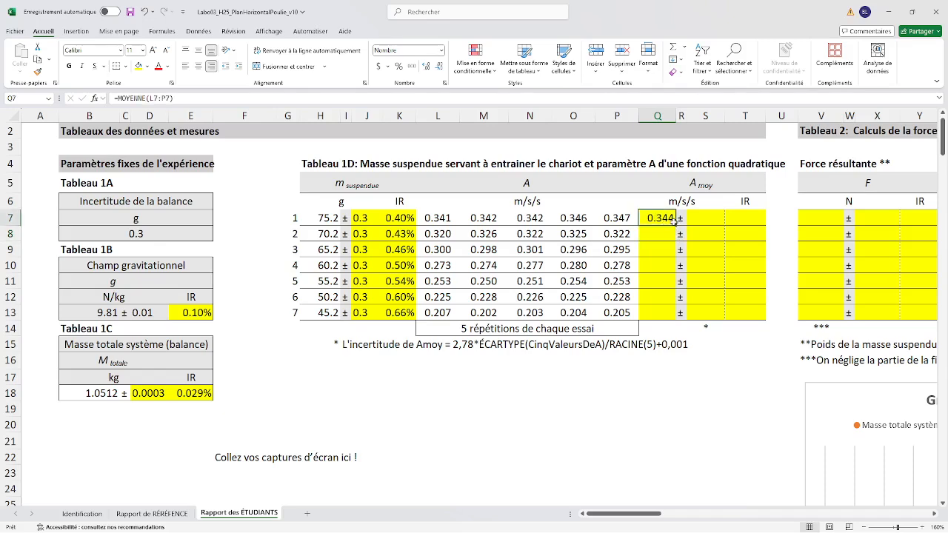
drag(676, 225, 674, 313)
click(657, 379)
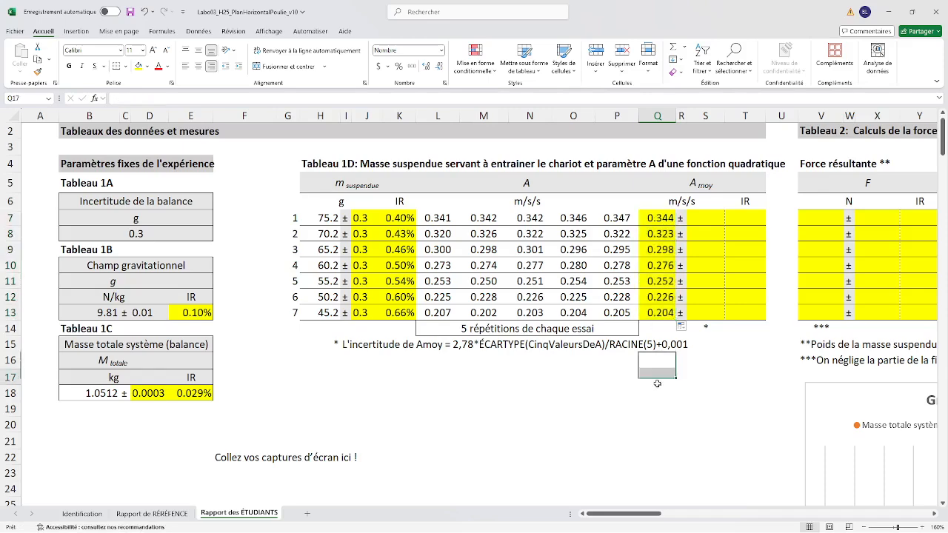
click(658, 313)
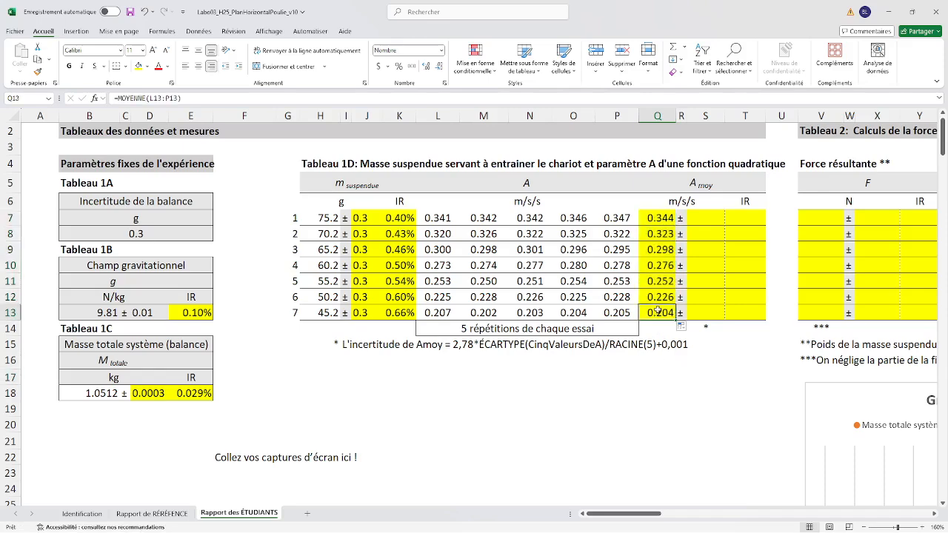
Check the average formulas in Q8 and Q7 of Tableau 1D and locate the first Amoy uncertainty cell, S7.
click(653, 235)
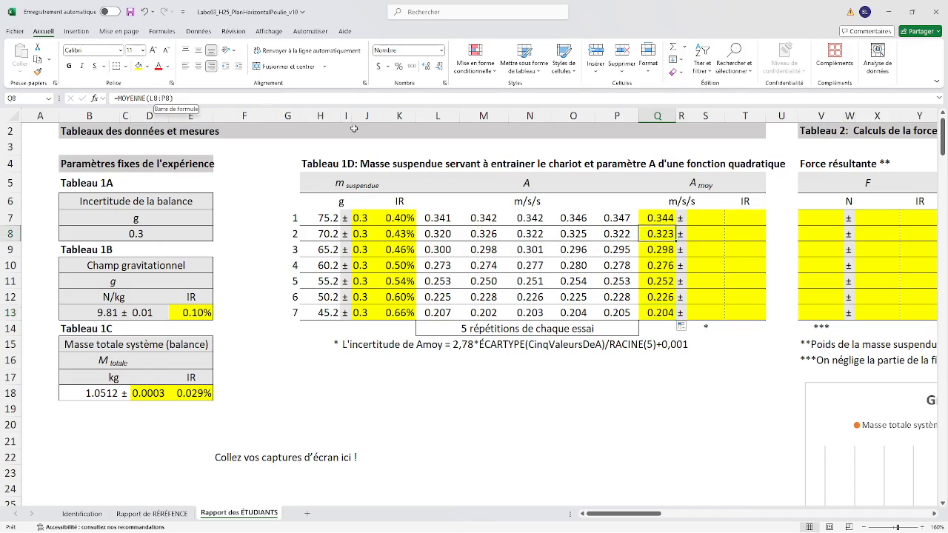
click(659, 218)
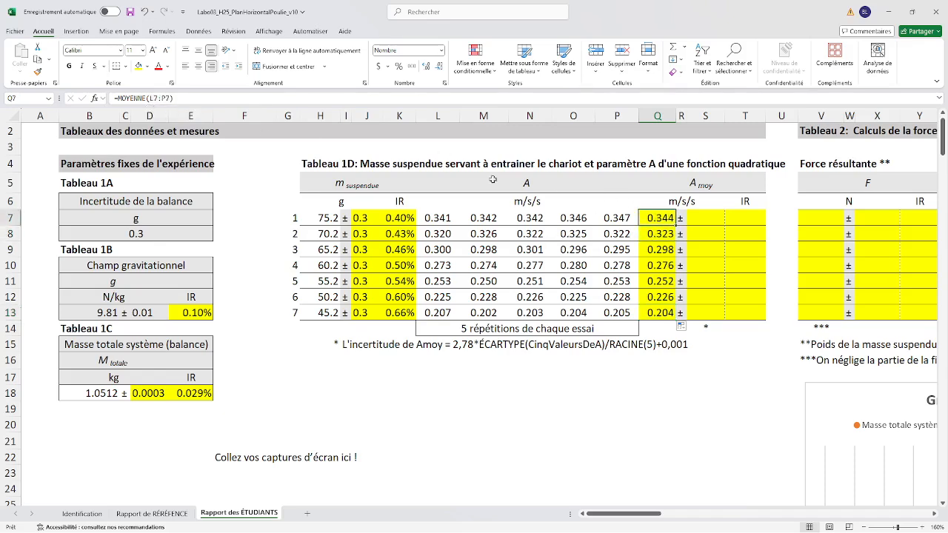
click(670, 281)
click(704, 220)
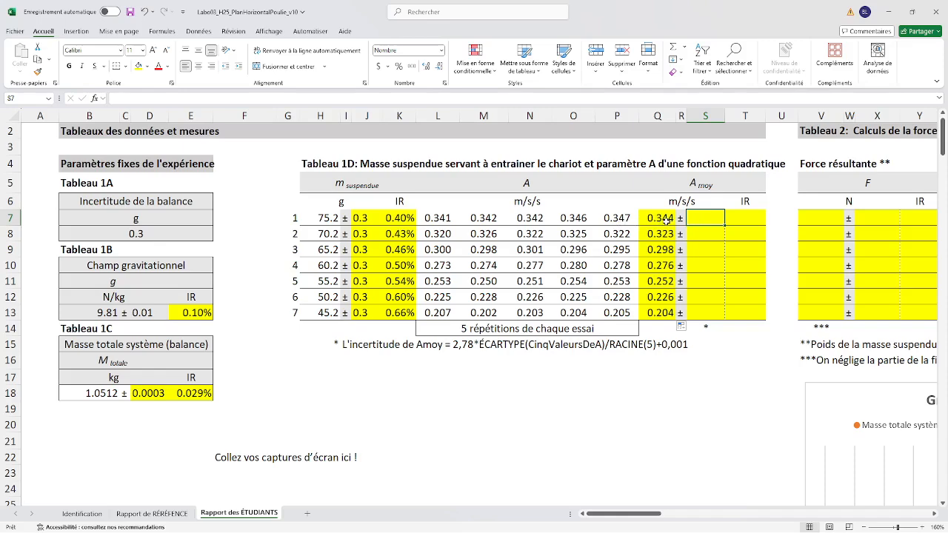
click(696, 363)
click(709, 224)
click(702, 234)
click(705, 219)
click(696, 399)
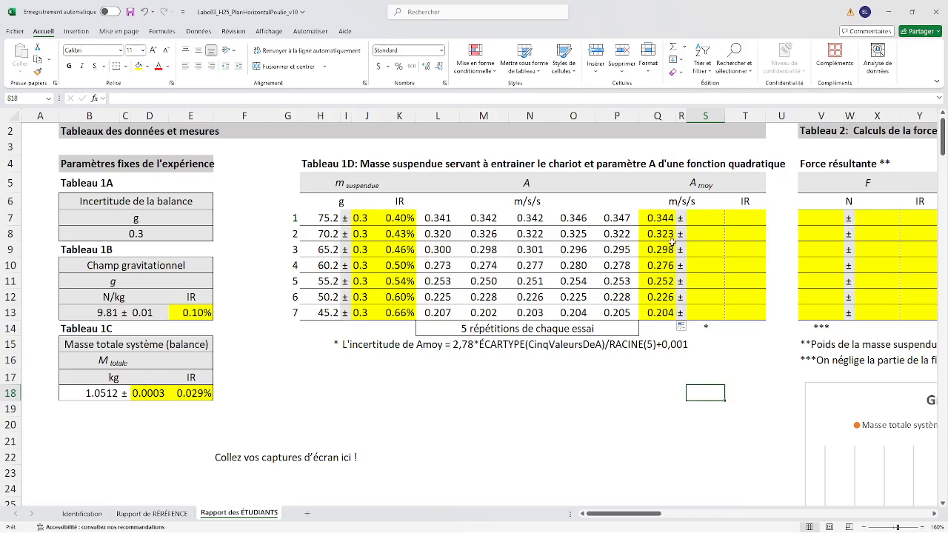
Calculate the first Amoy absolute uncertainty in S7 of Tableau 1D with =2.78*ECARTYPE(L7:P7)/RACINE(5)+0.001.
click(696, 223)
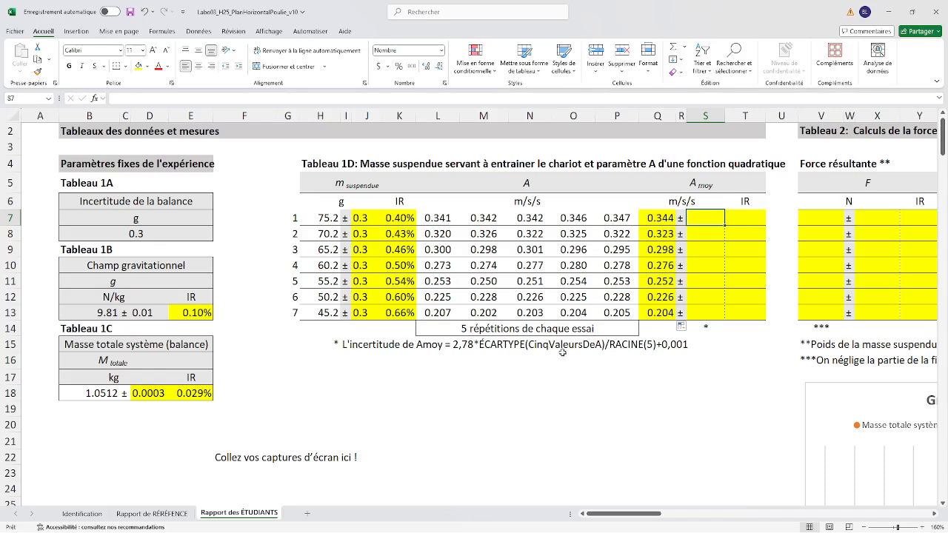
text(=)
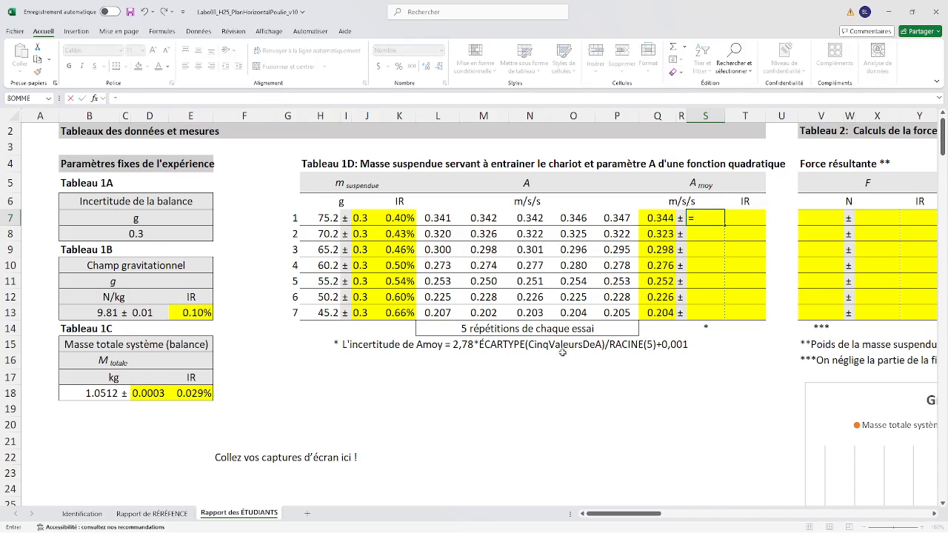
text(2.)
text(78*Ecart)
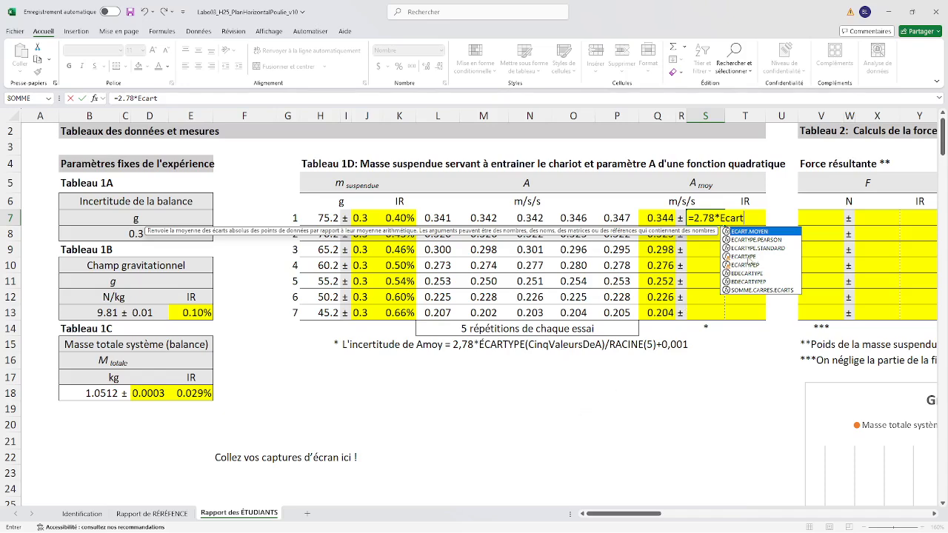
click(744, 257)
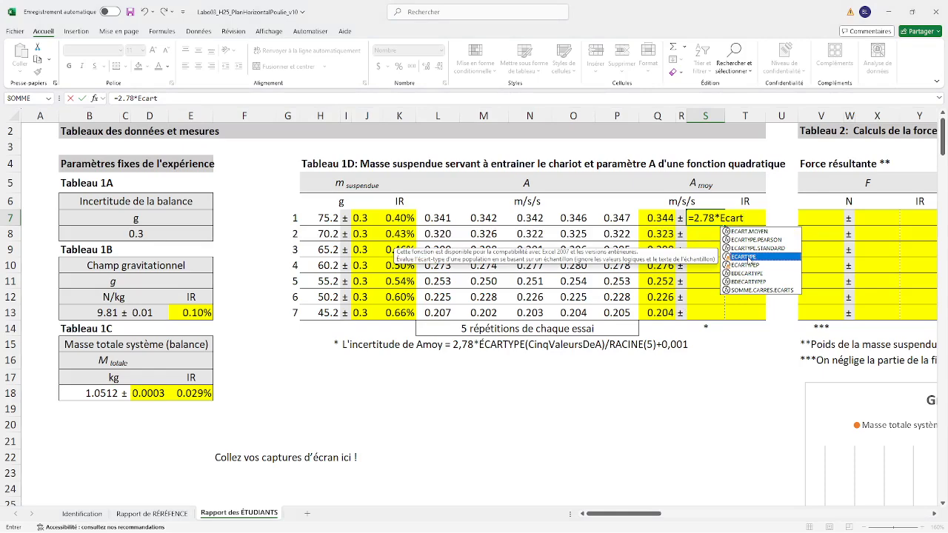
double_click(747, 257)
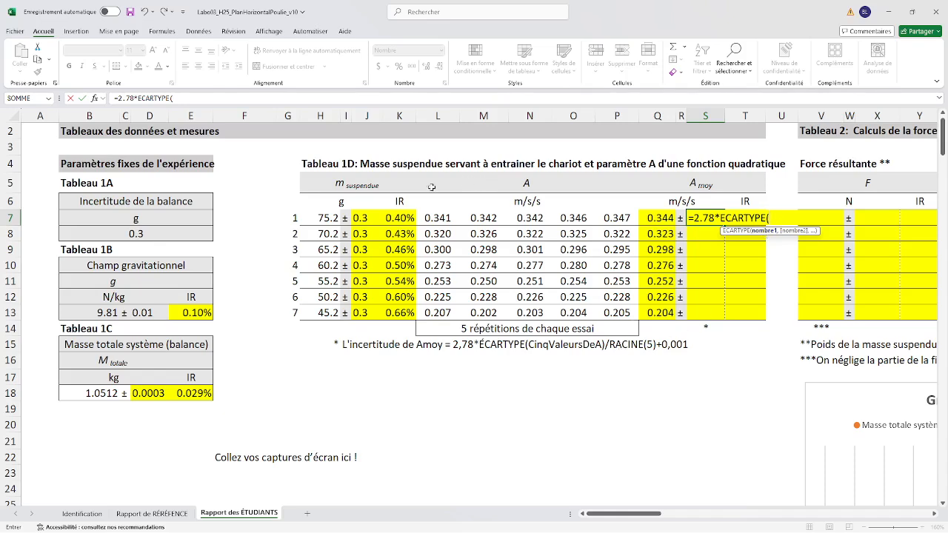
drag(435, 219, 632, 219)
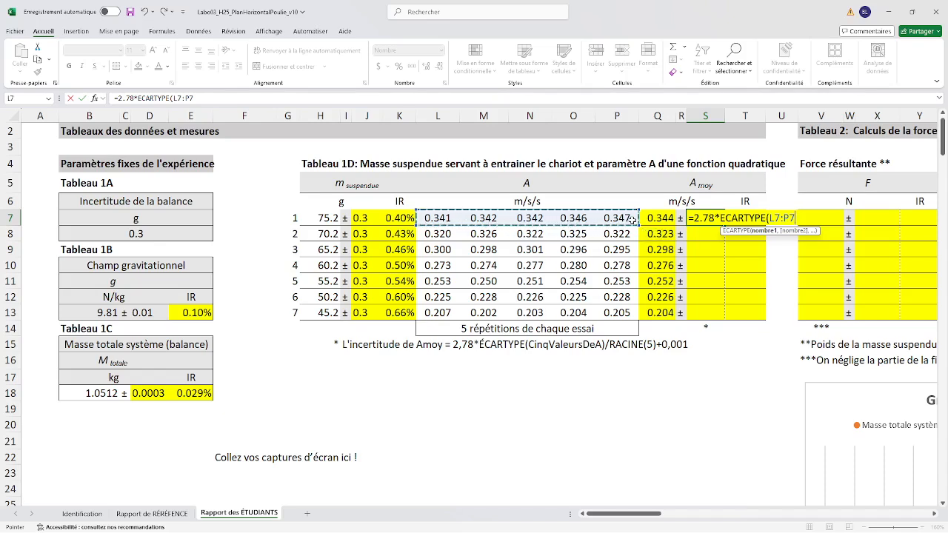
text())
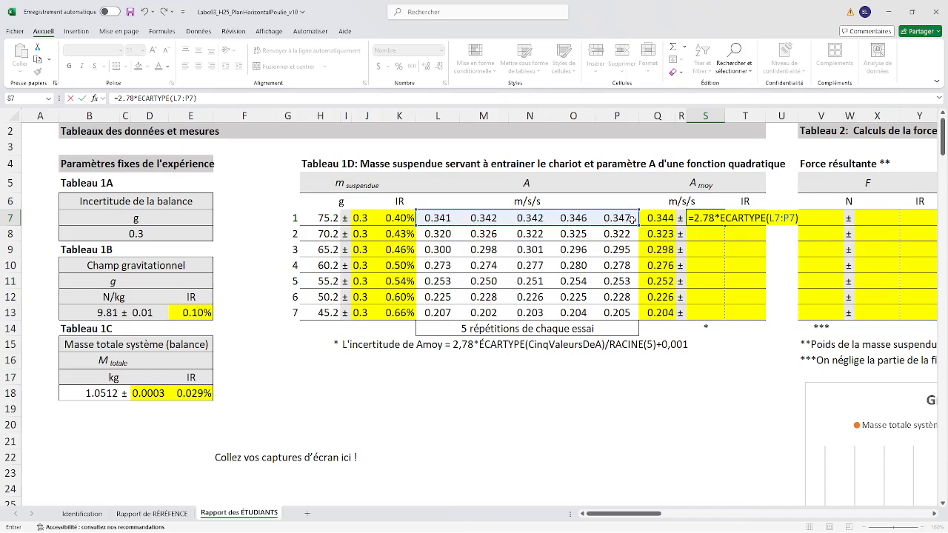
text(/RA)
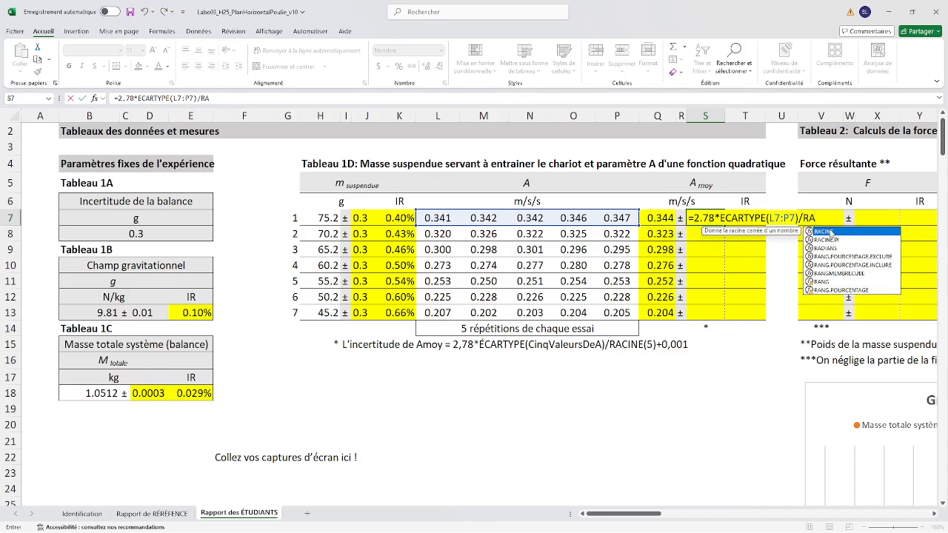
double_click(831, 232)
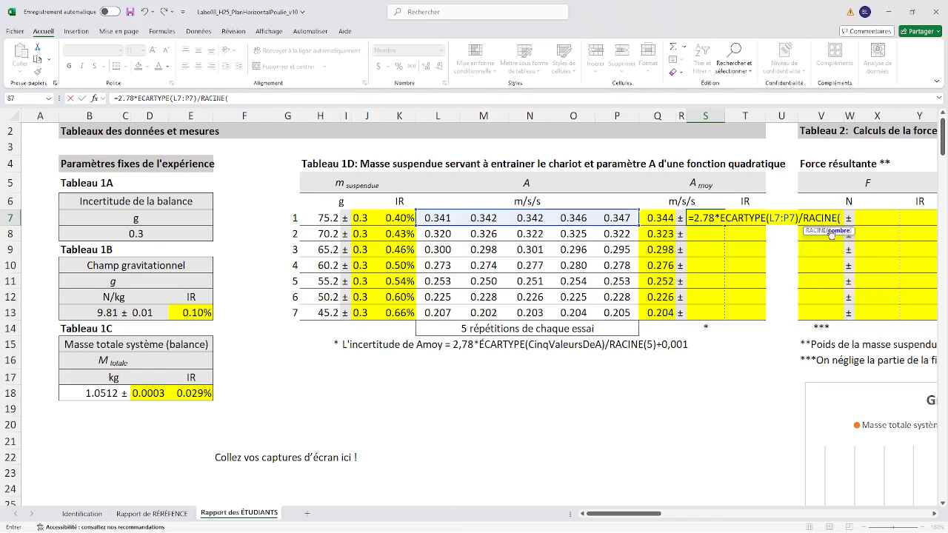
text(5)+0.001)
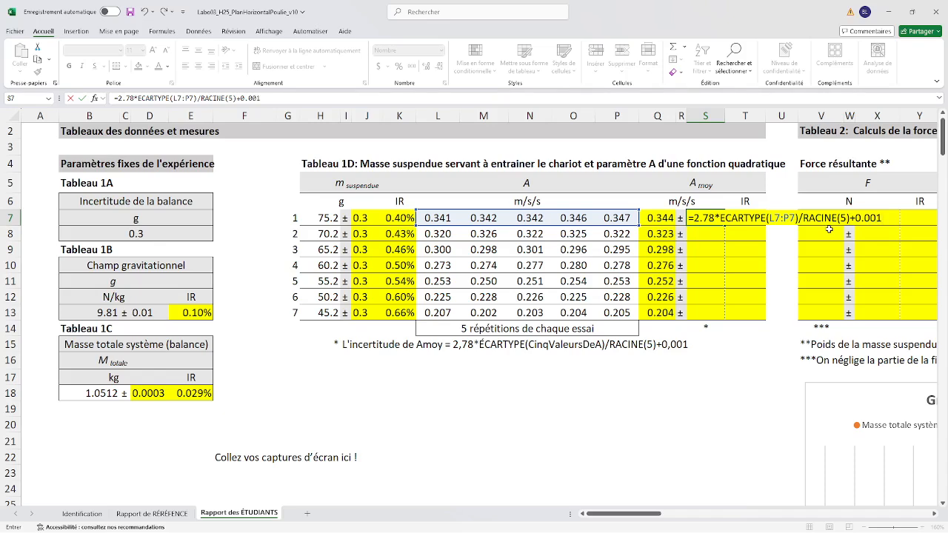
key(Return)
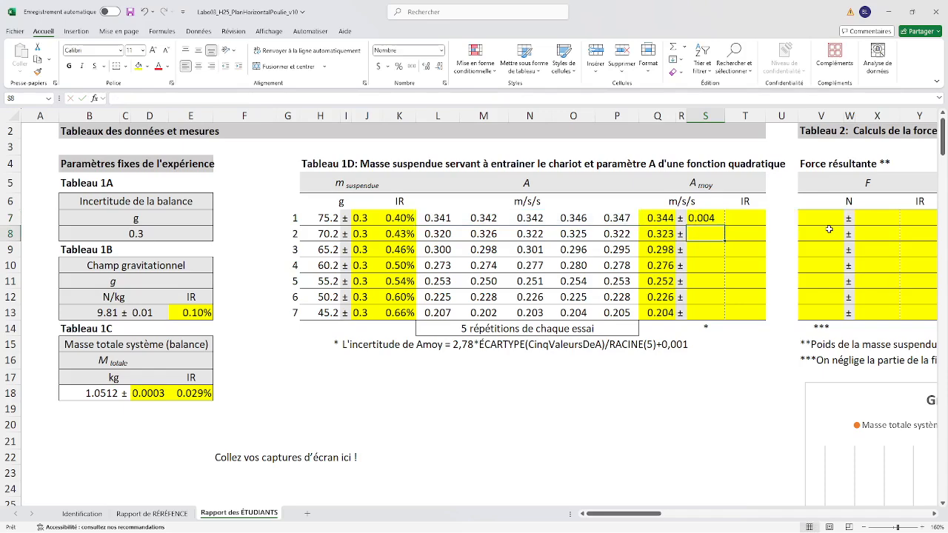
Fill the S7 absolute uncertainty formula down through S13 for all seven Amoy values.
click(714, 218)
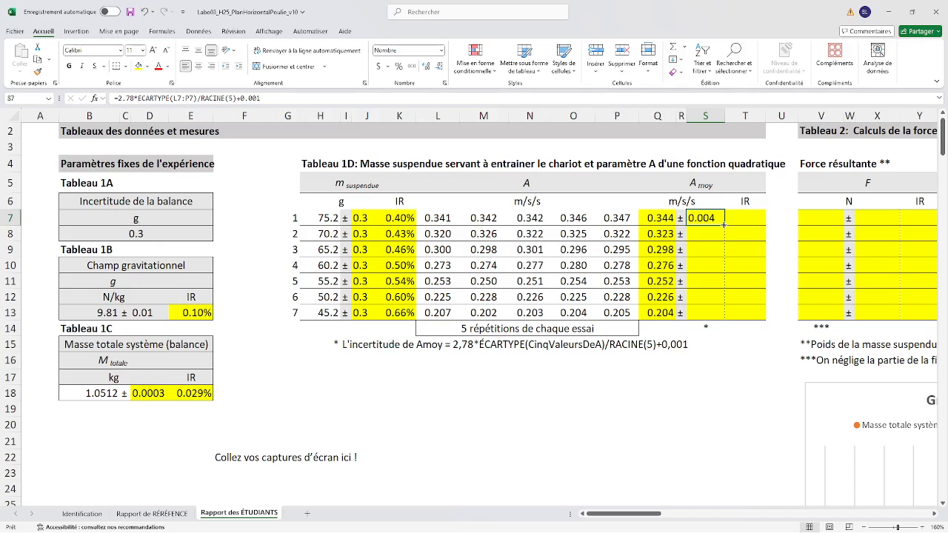
drag(725, 225, 721, 318)
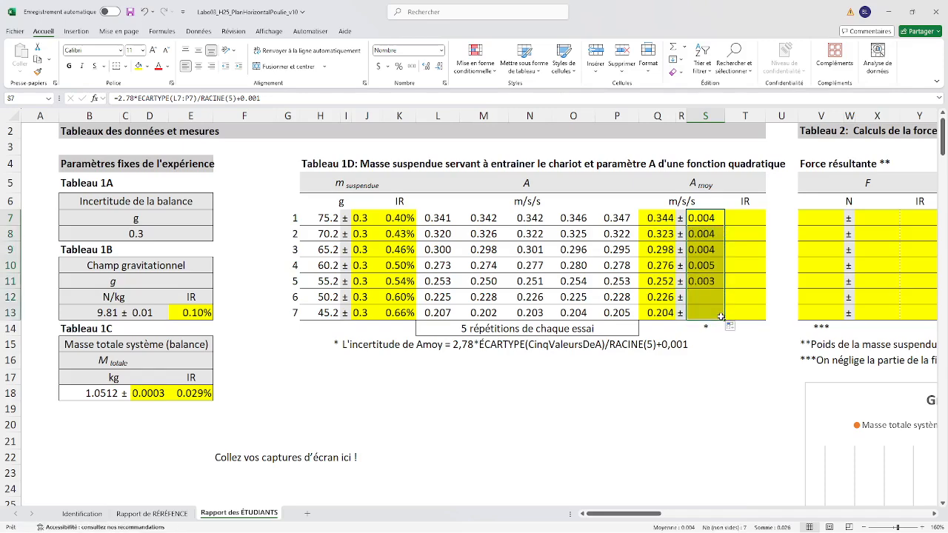
click(707, 357)
Calculate the first Amoy relative uncertainty in T7 with =S7/Q7 and fill the formula down through T13.
click(750, 221)
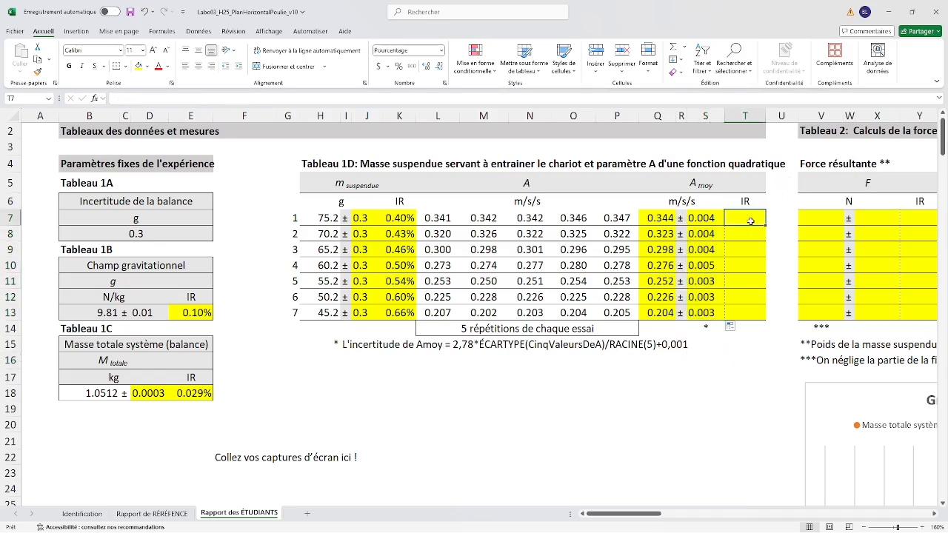
text(=)
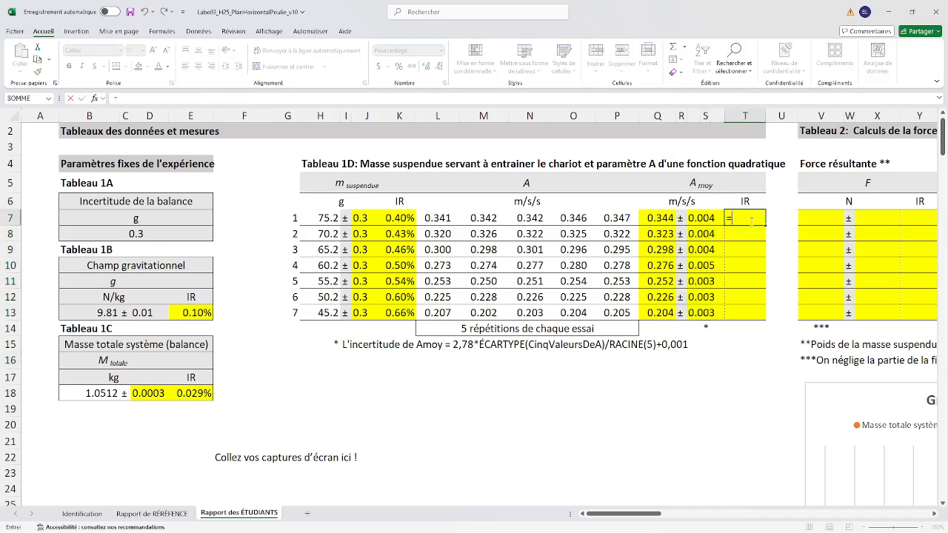
click(702, 219)
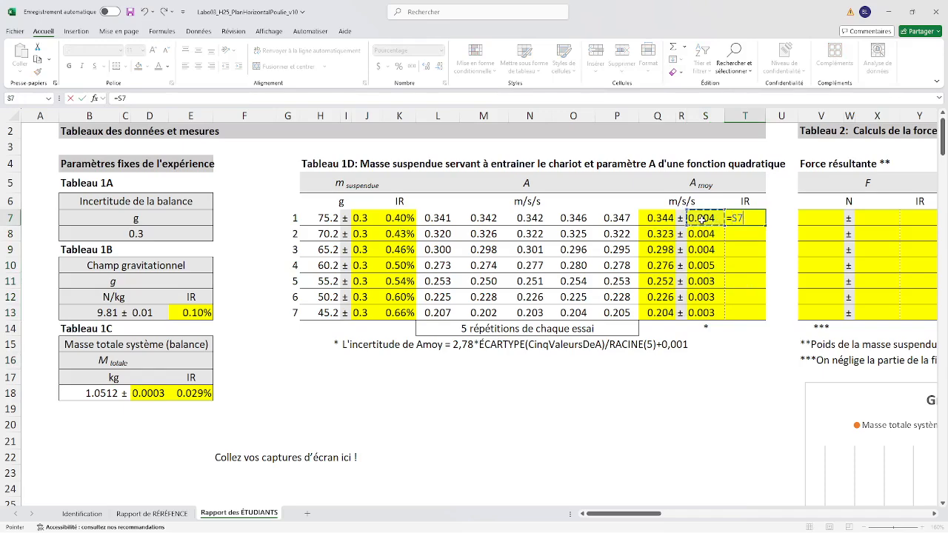
text(/)
click(660, 219)
key(Return)
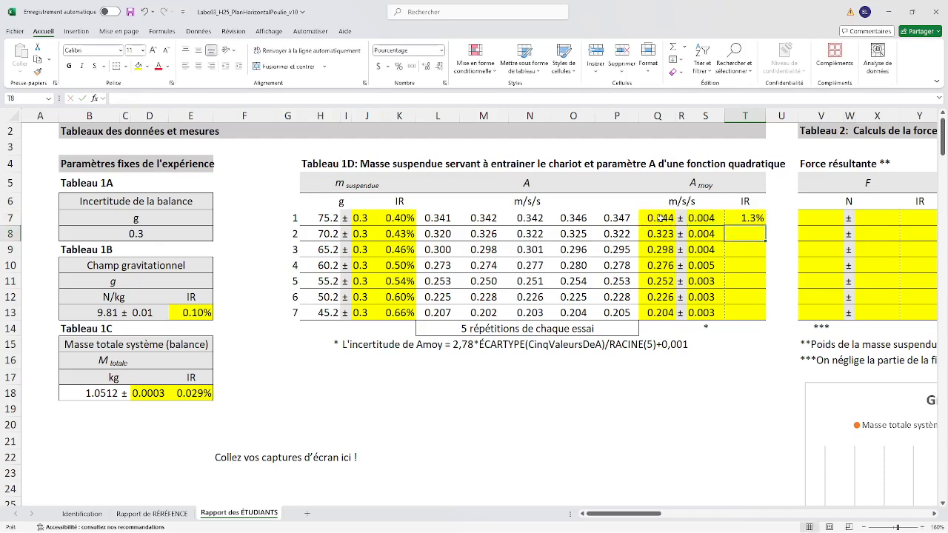
click(752, 217)
drag(765, 225, 762, 321)
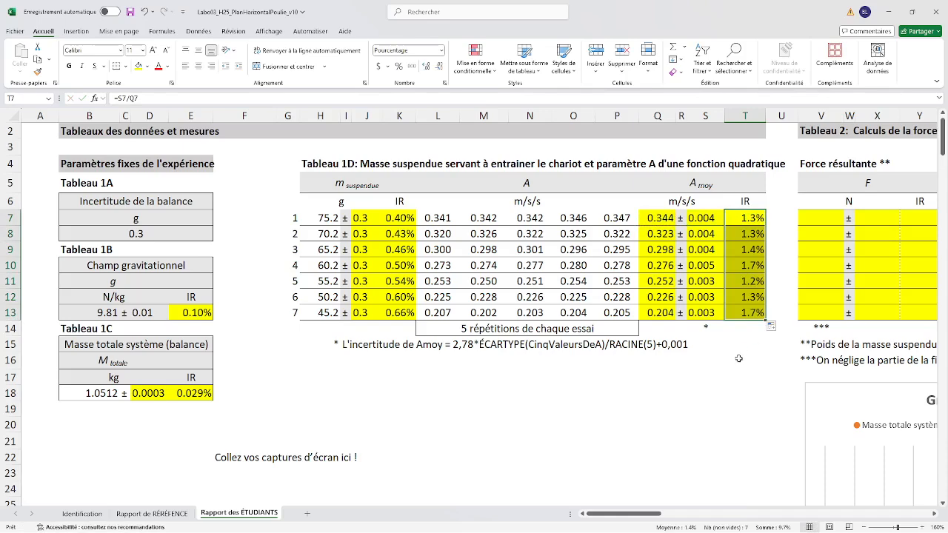
Examine the resultant force cells V7 to V13 in Tableau 2, their notes, and the suspended masses in Tableau 1D.
scroll(789, 382, up, 1)
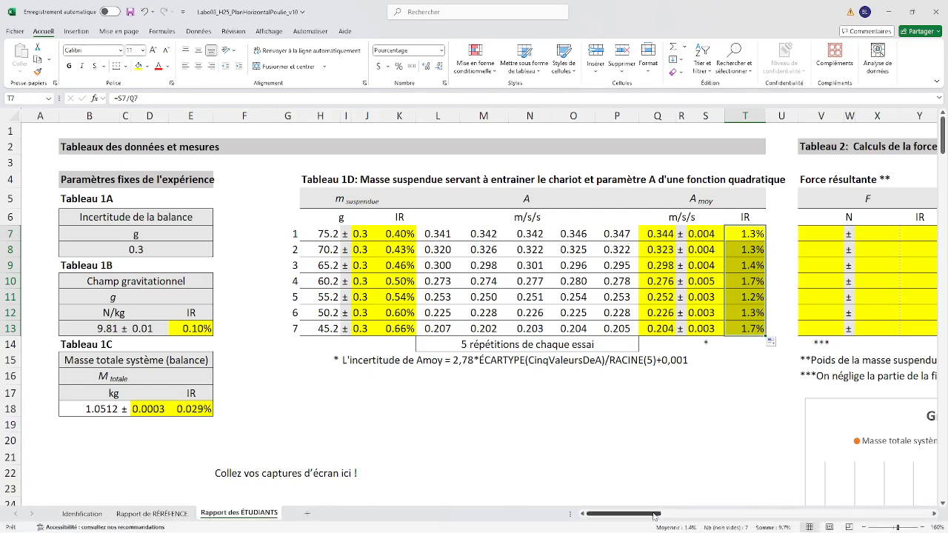
drag(653, 514, 690, 516)
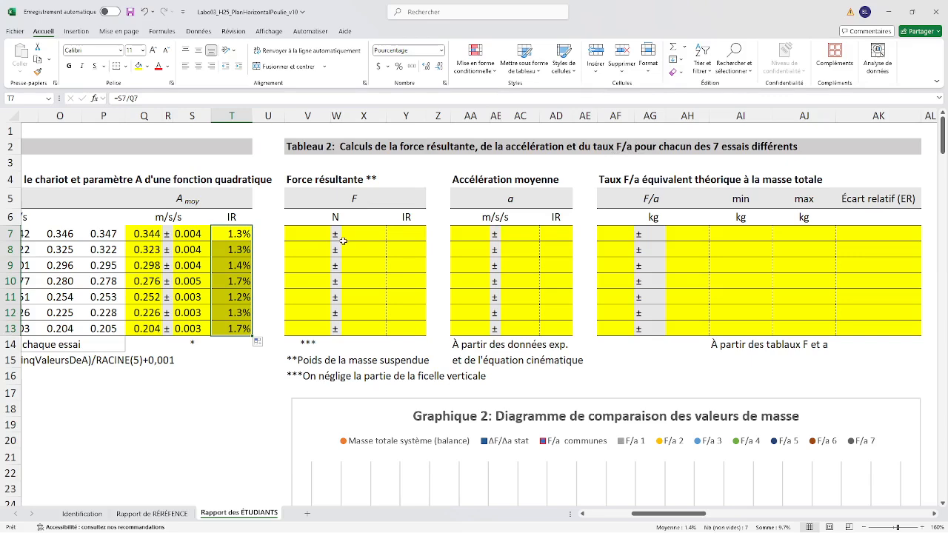
click(303, 233)
click(304, 251)
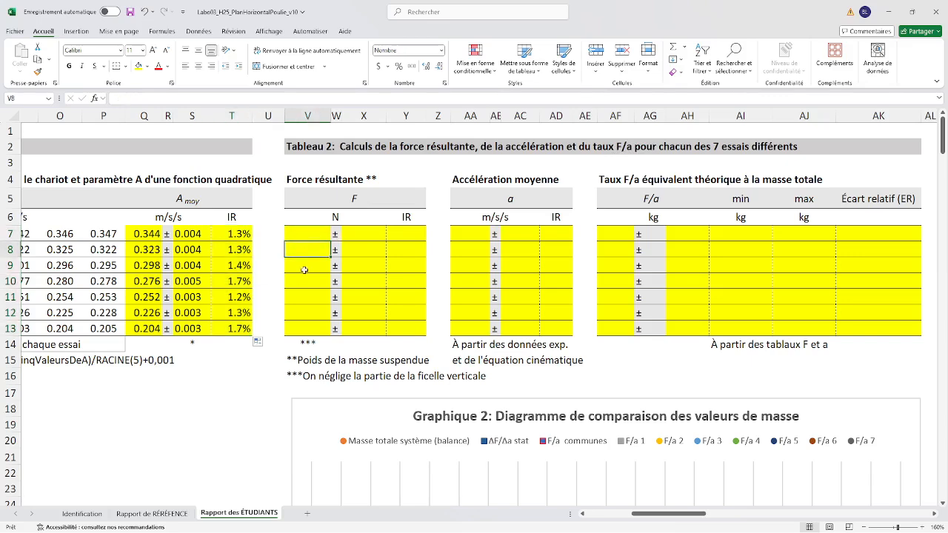
click(303, 268)
click(302, 284)
click(302, 296)
click(301, 310)
click(300, 325)
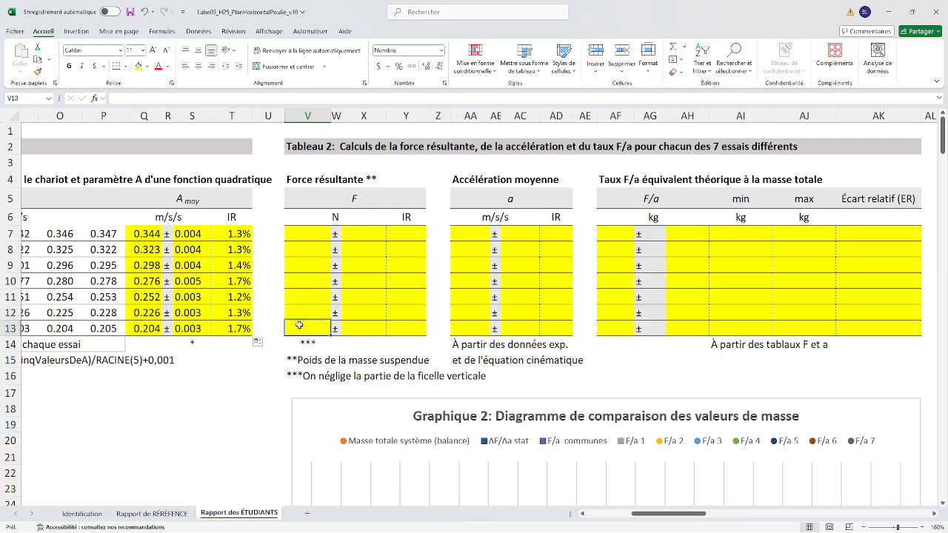
click(314, 235)
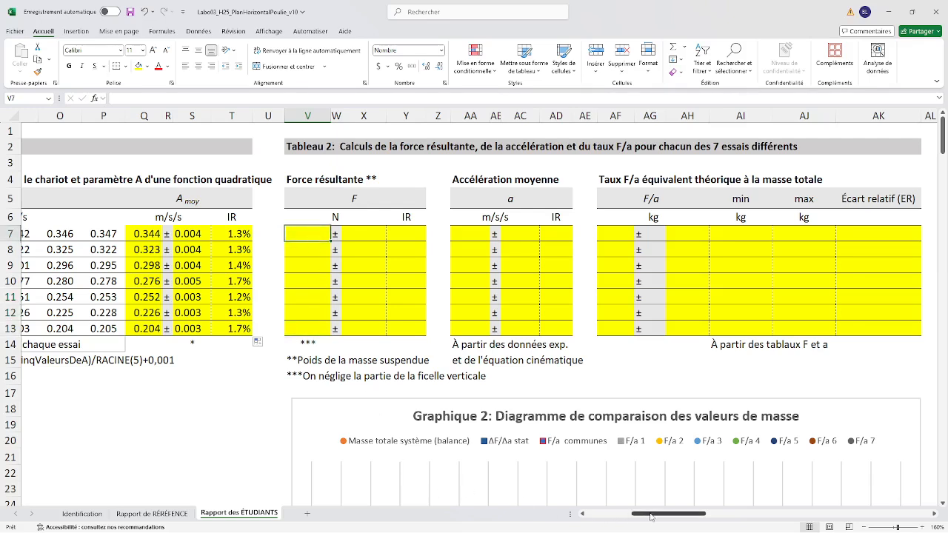
drag(653, 516, 622, 522)
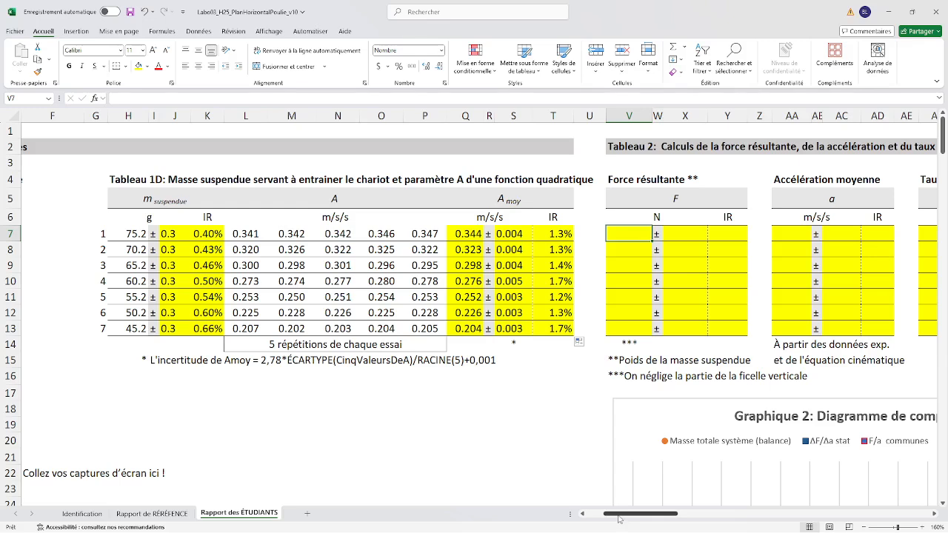
click(628, 251)
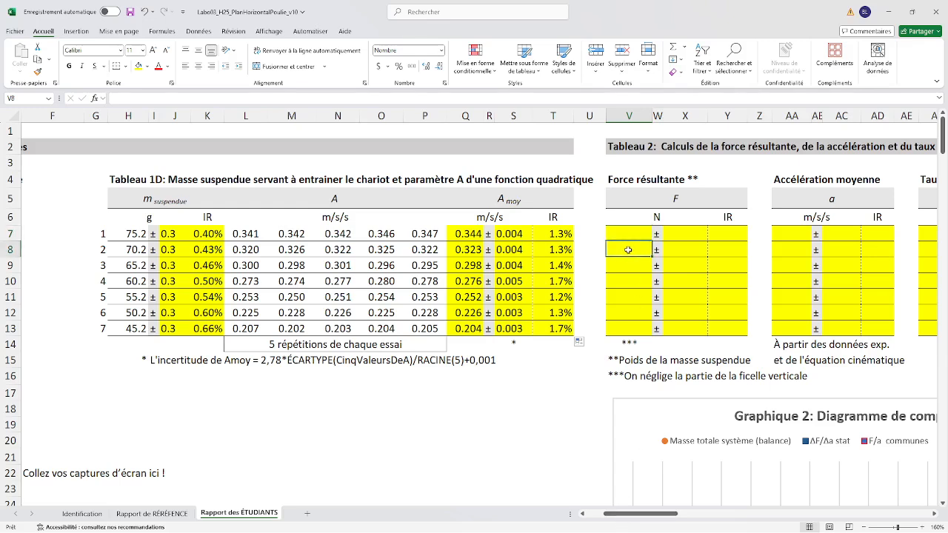
click(628, 231)
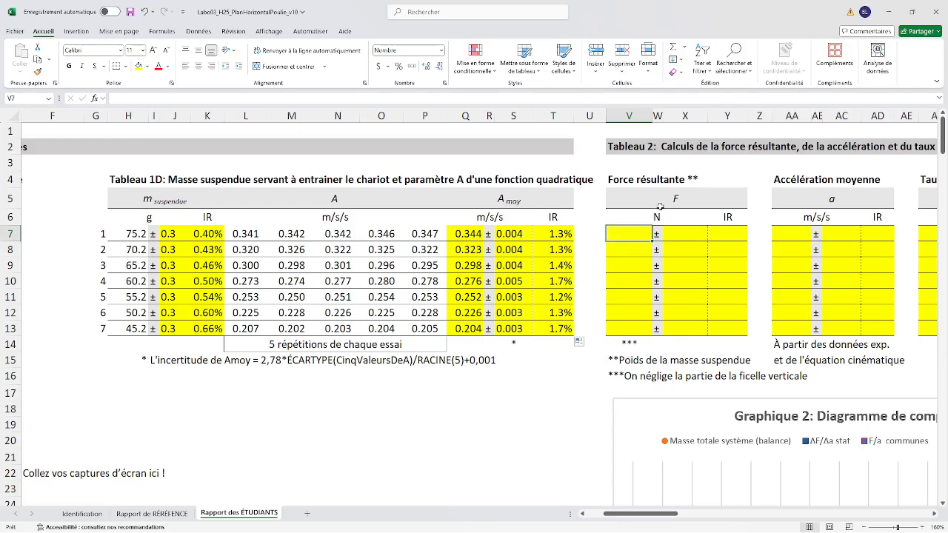
click(626, 343)
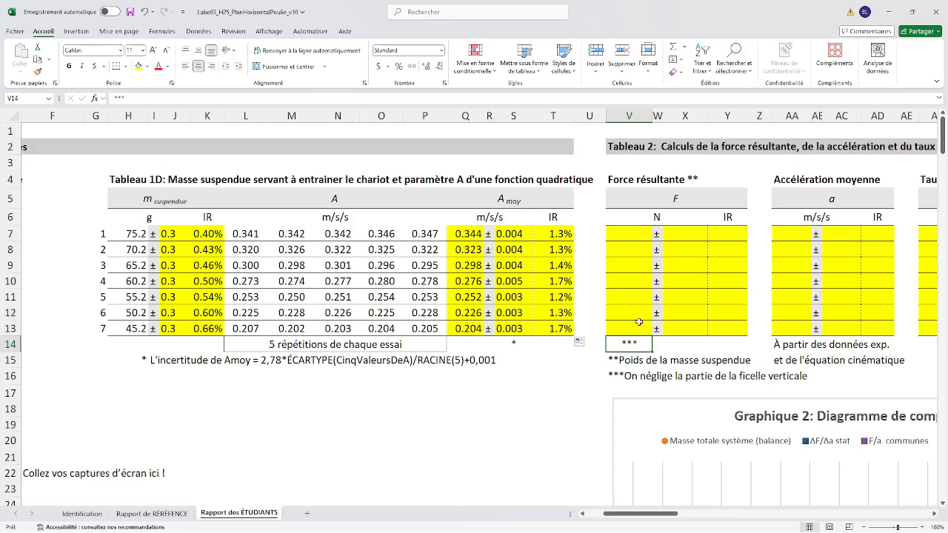
click(647, 182)
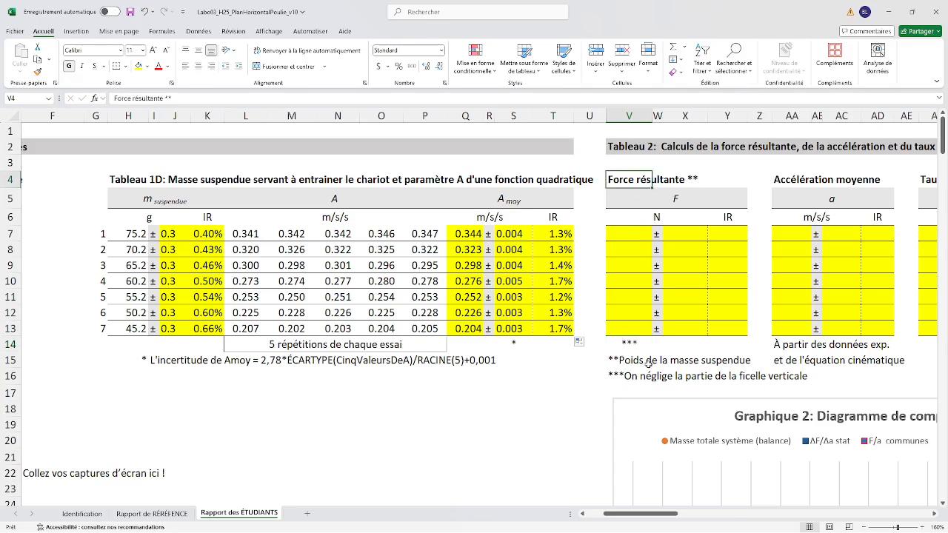
Calculate the first resultant force in V7 of Tableau 2 with =(H7/1000)*B13 and fill the formula down through V13.
click(628, 235)
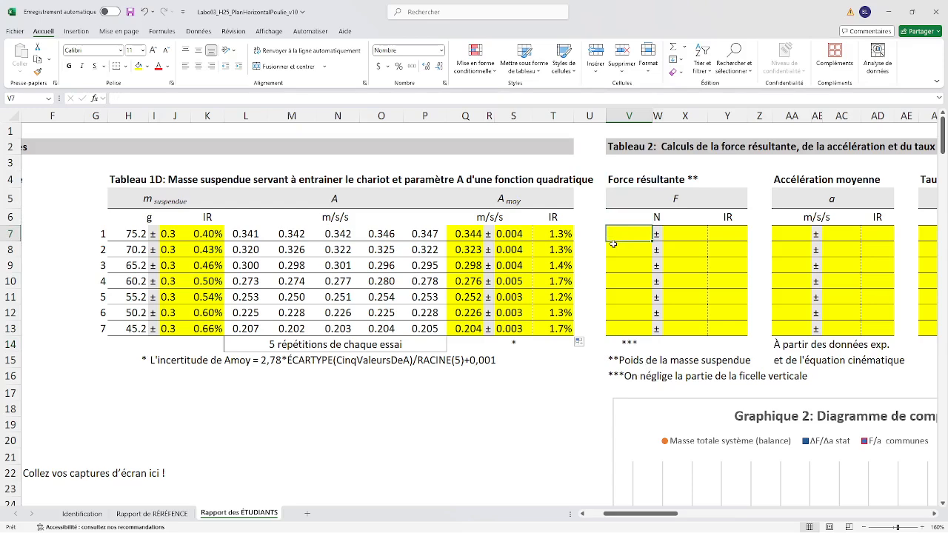
text(=)
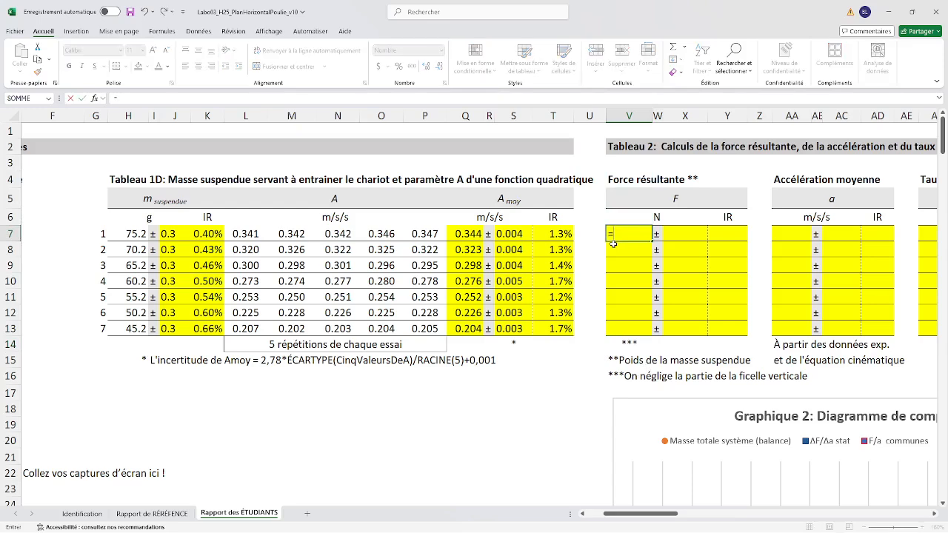
text(()
click(131, 235)
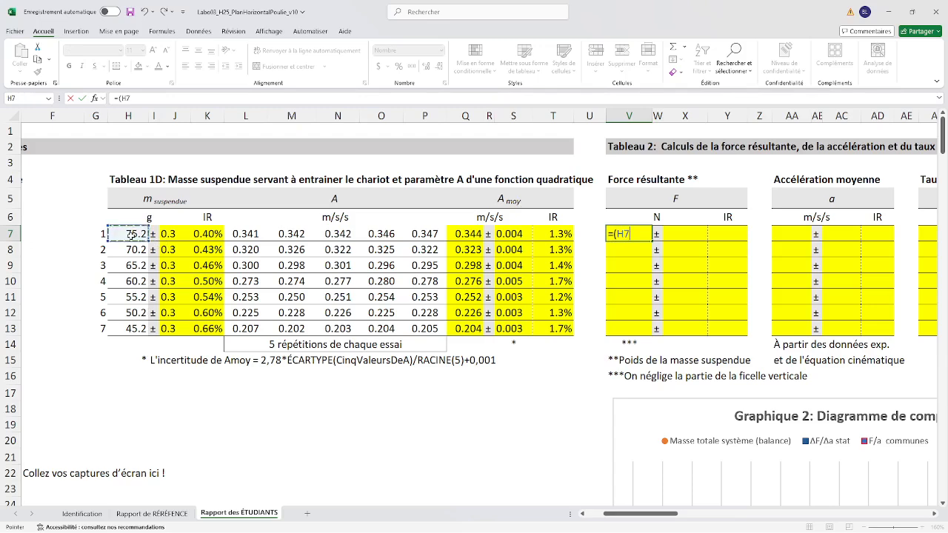
text(/1000)*)
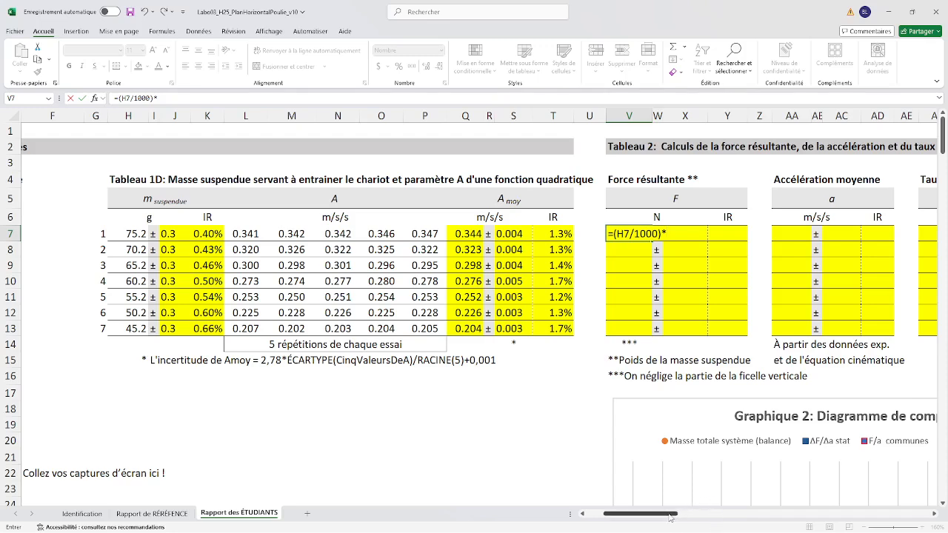
drag(671, 516, 652, 516)
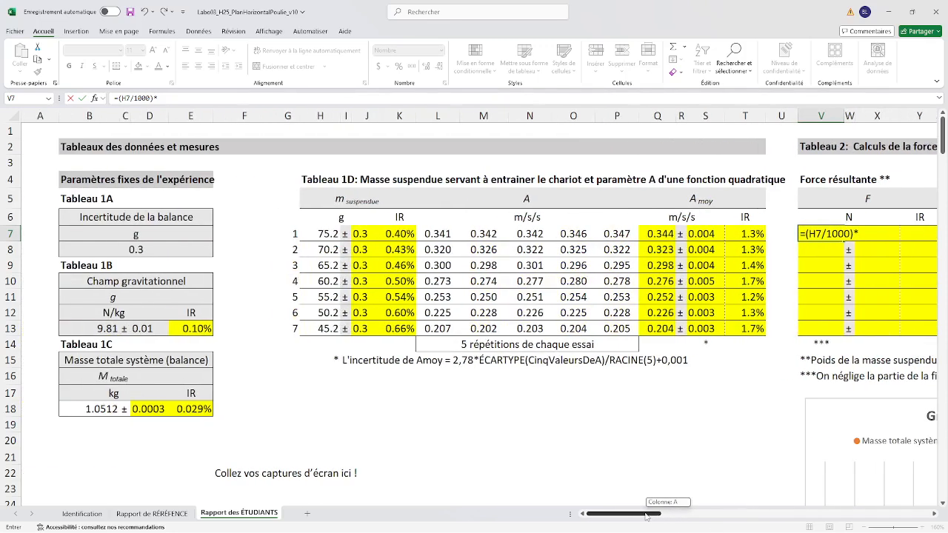
click(98, 329)
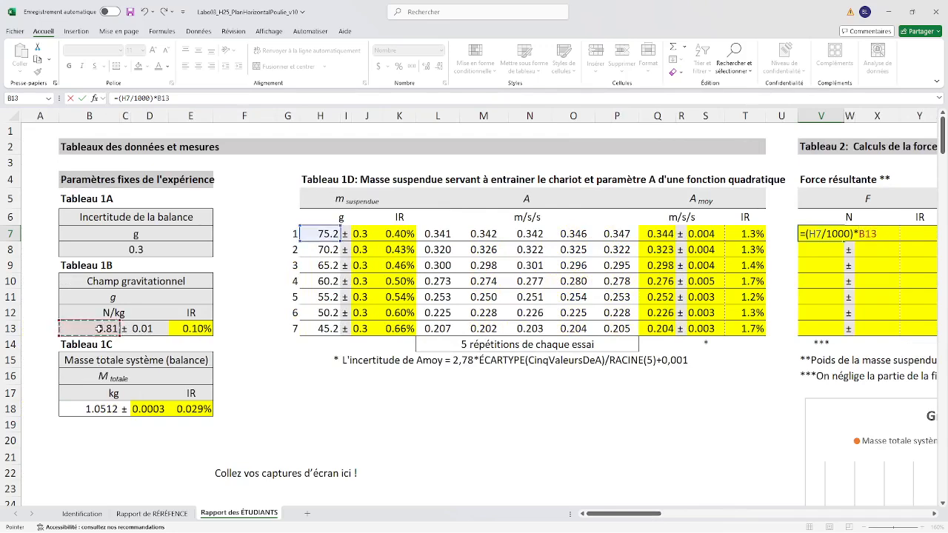
key(Return)
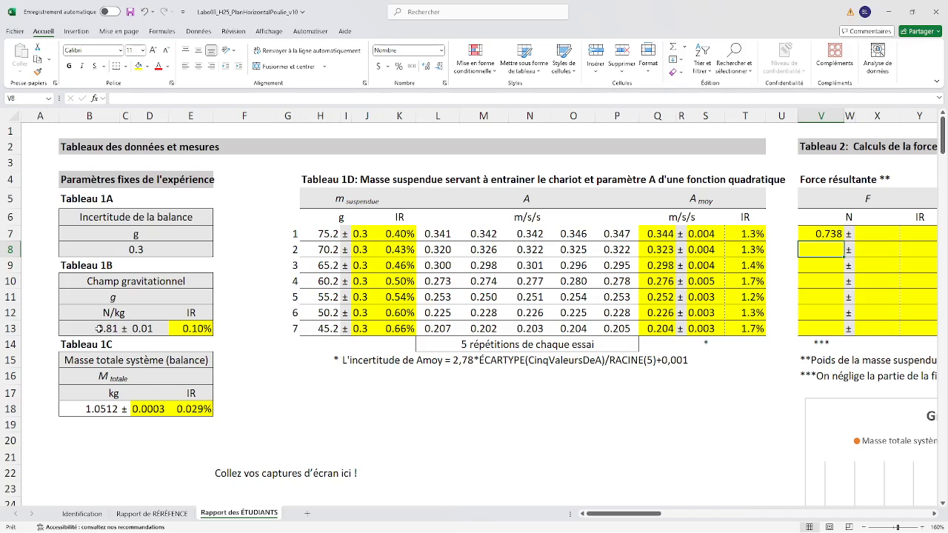
click(819, 235)
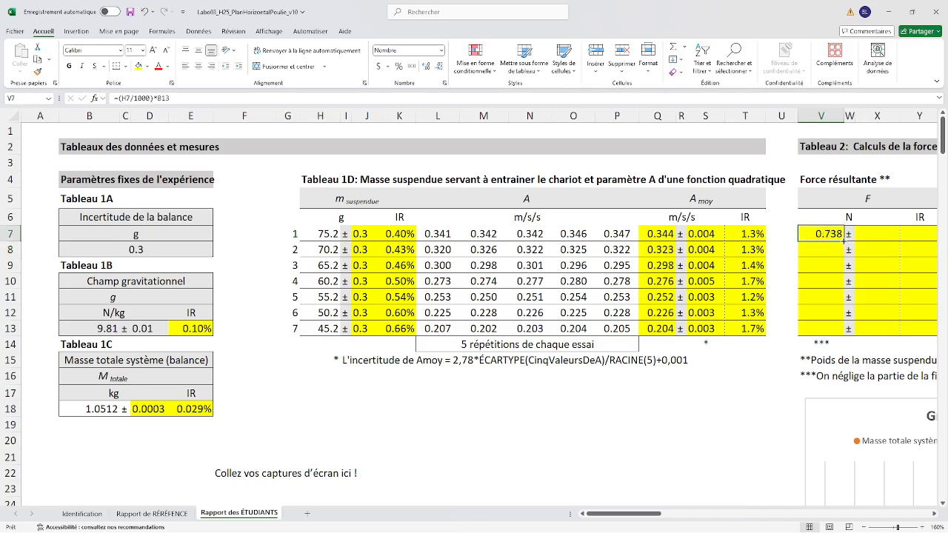
drag(843, 240, 842, 337)
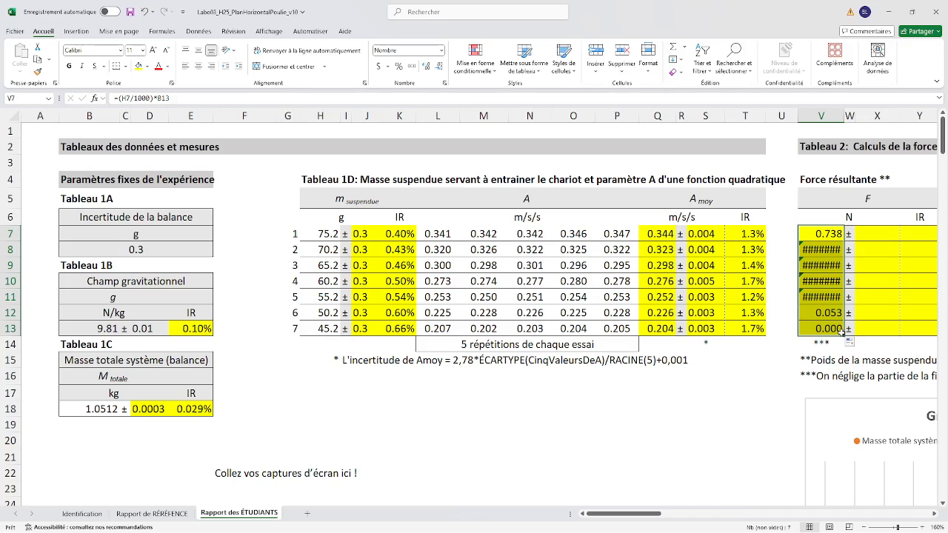
Lock the gravitational field's row in the V7 formula, making it =(H7/1000)*B$13, and refill the formula down through V13.
click(829, 236)
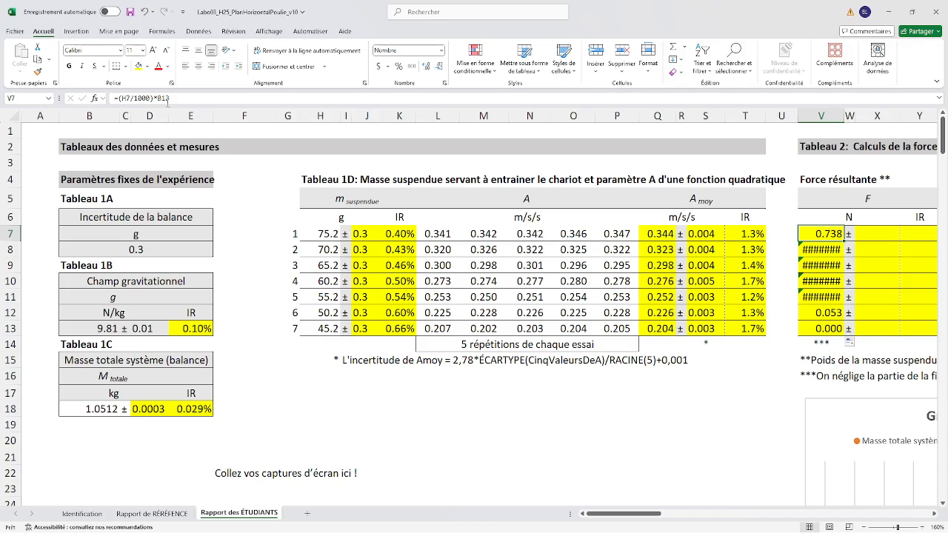
click(162, 98)
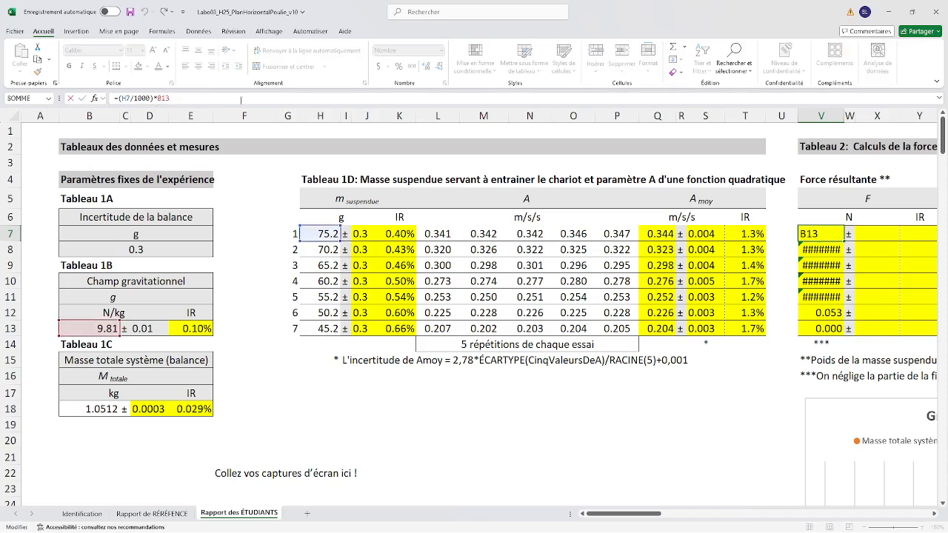
text($%)
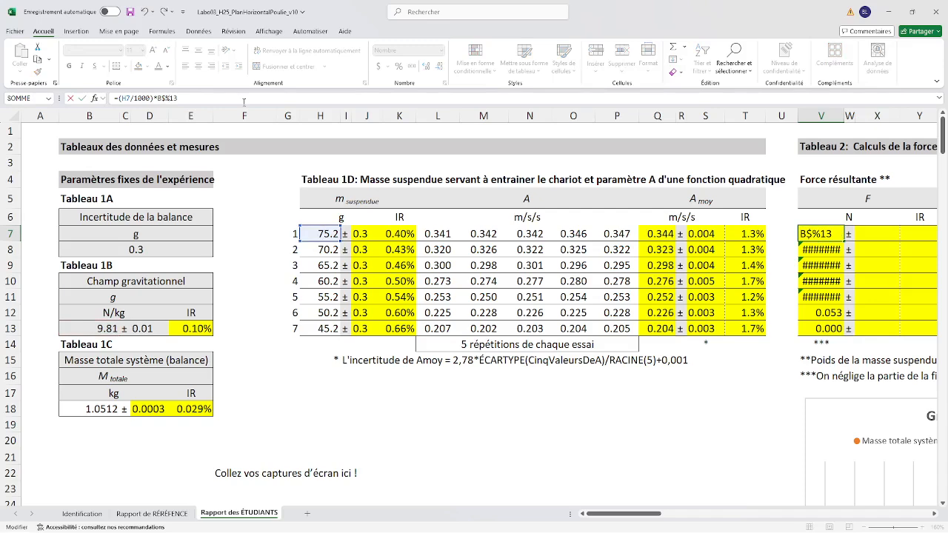
key(BackSpace)
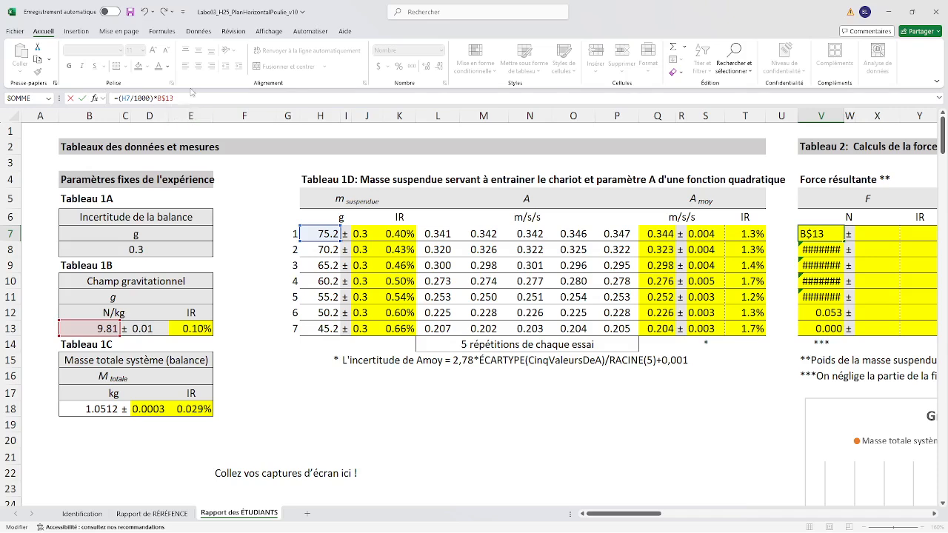
key(Return)
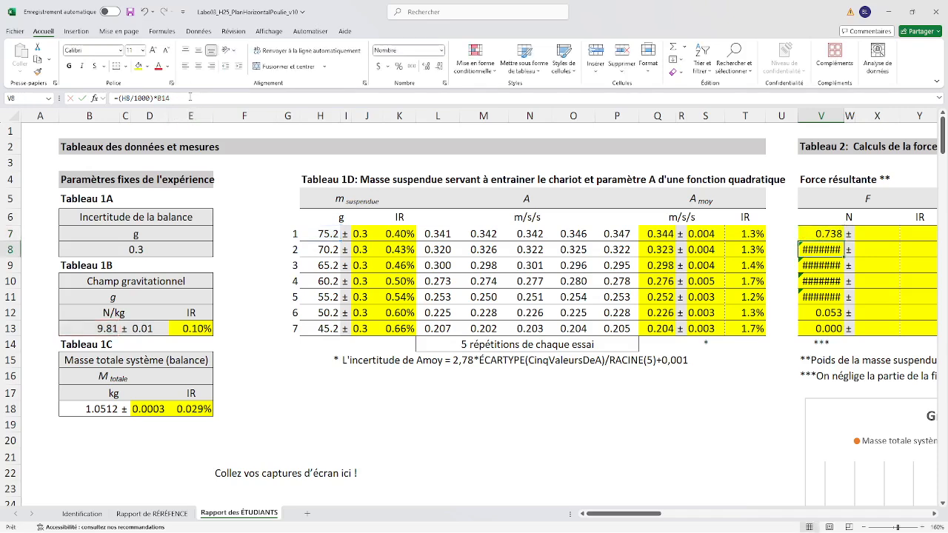
click(825, 235)
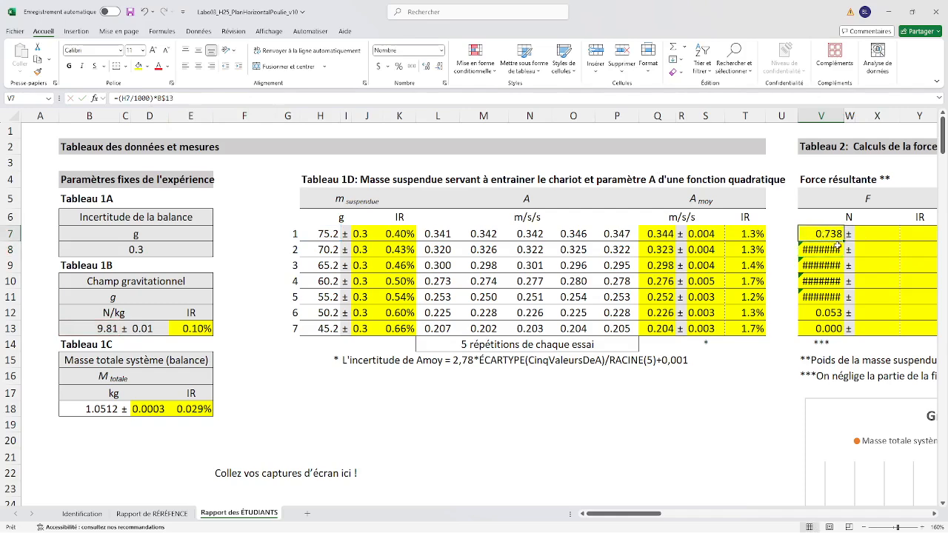
drag(844, 238, 848, 334)
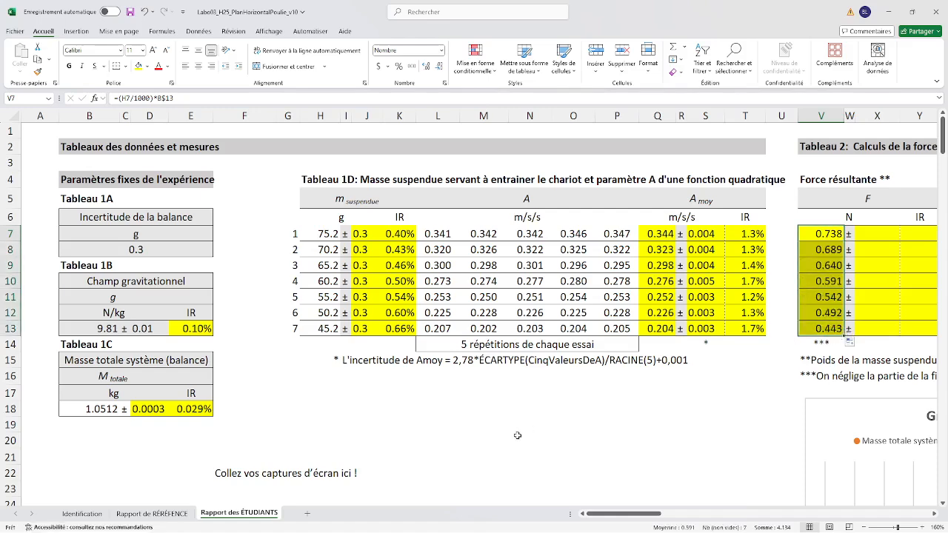
Examine the resultant force formulas in V7 and V8 against the suspended mass in H7 and the gravitational field and its uncertainty in row 13.
scroll(549, 428, down, 3)
scroll(549, 428, up, 3)
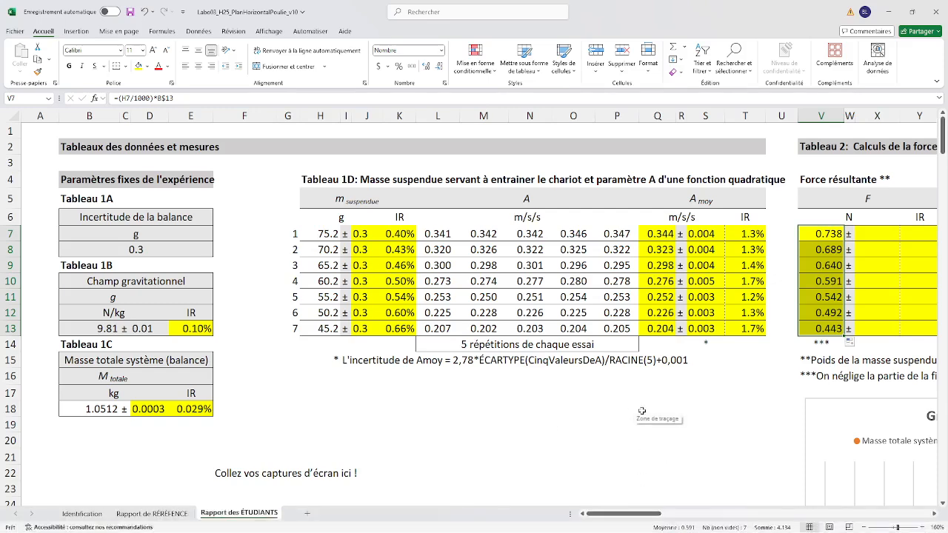
mouse_move(645, 514)
mouse_down()
mouse_move(674, 518)
mouse_move(629, 517)
mouse_up()
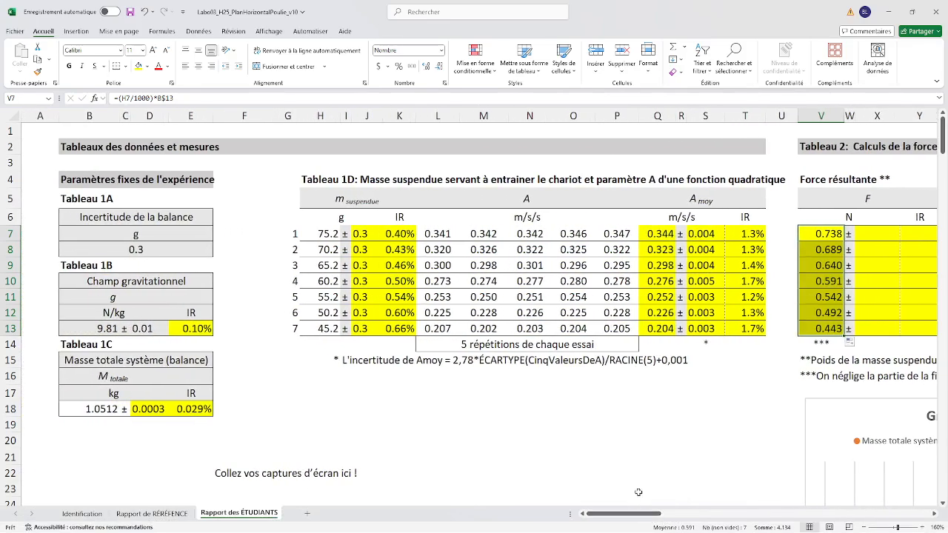
click(832, 234)
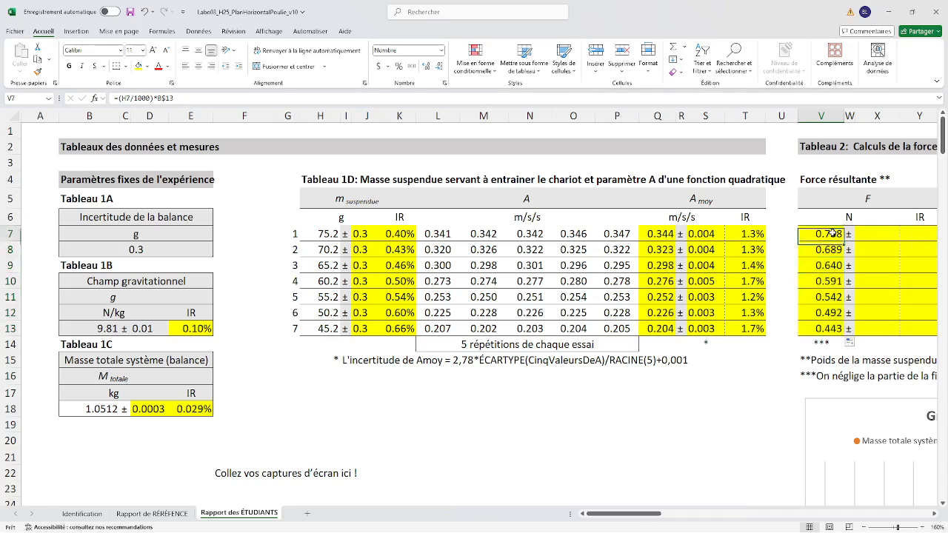
click(831, 251)
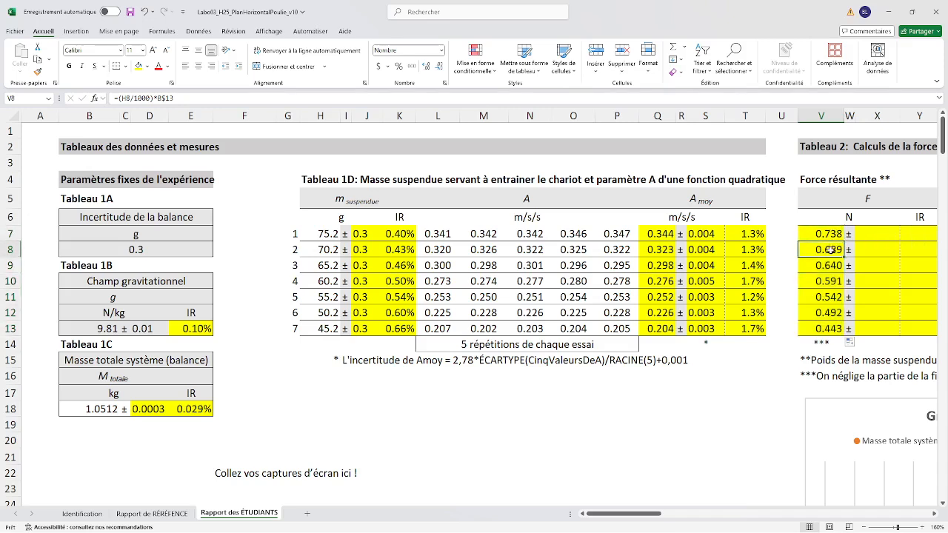
click(323, 233)
click(105, 328)
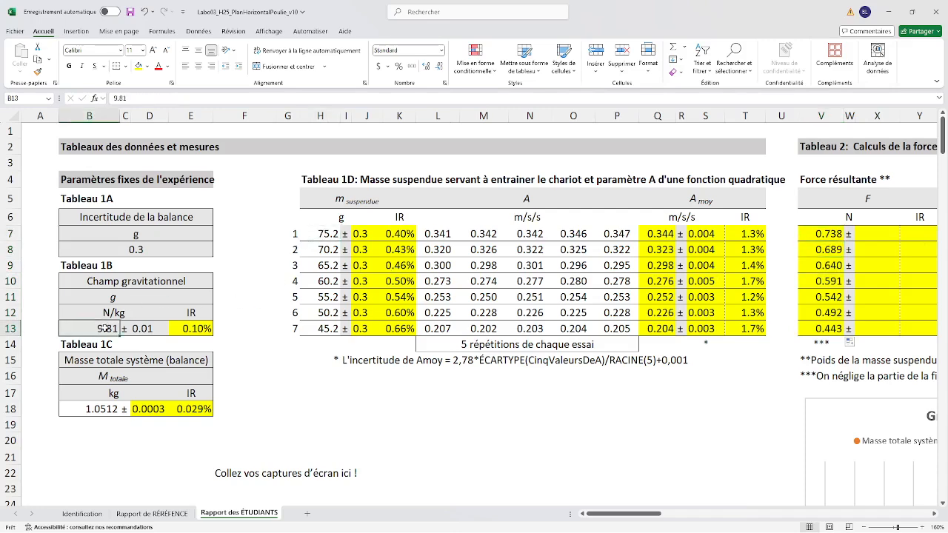
click(319, 236)
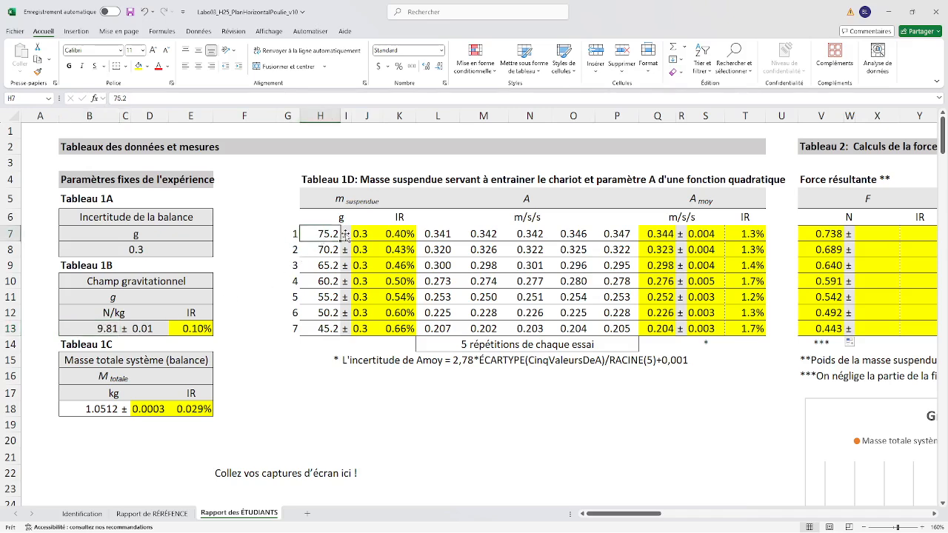
click(103, 328)
click(161, 329)
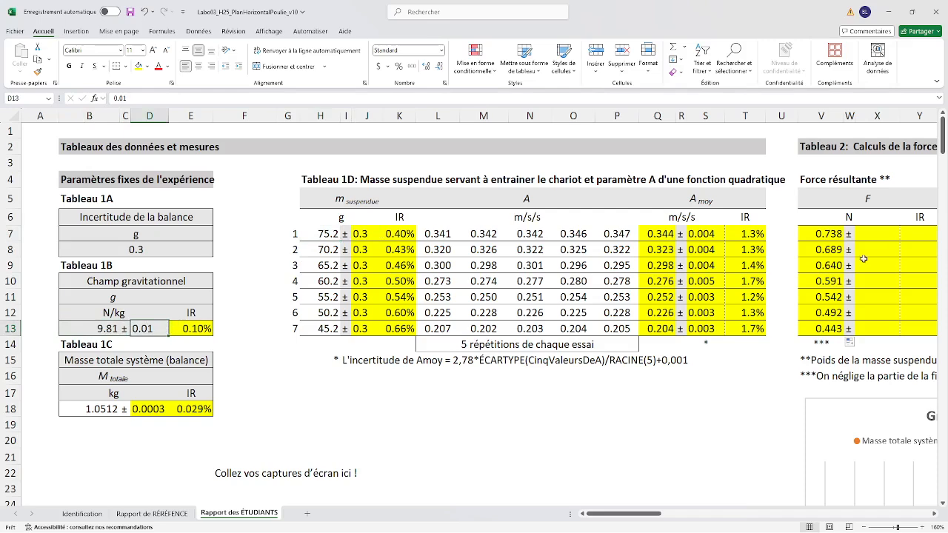
click(838, 238)
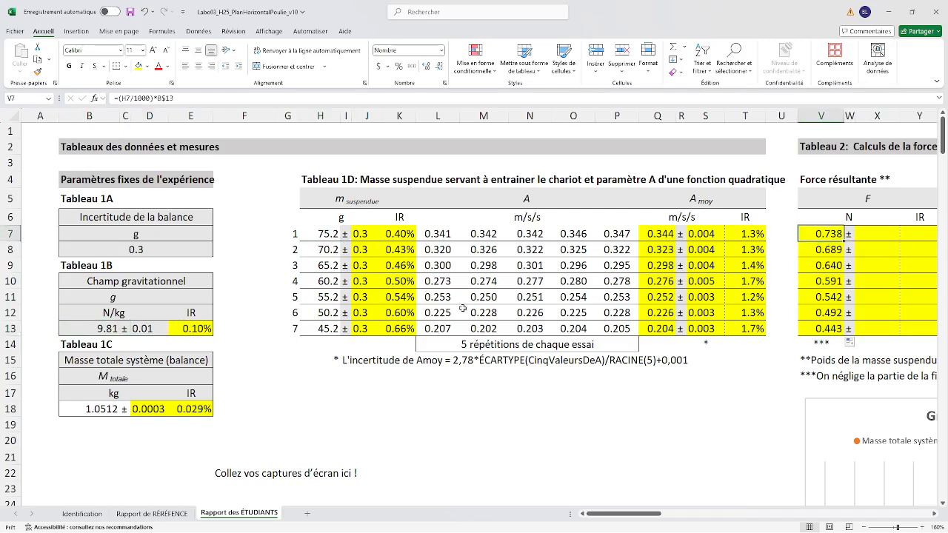
click(326, 234)
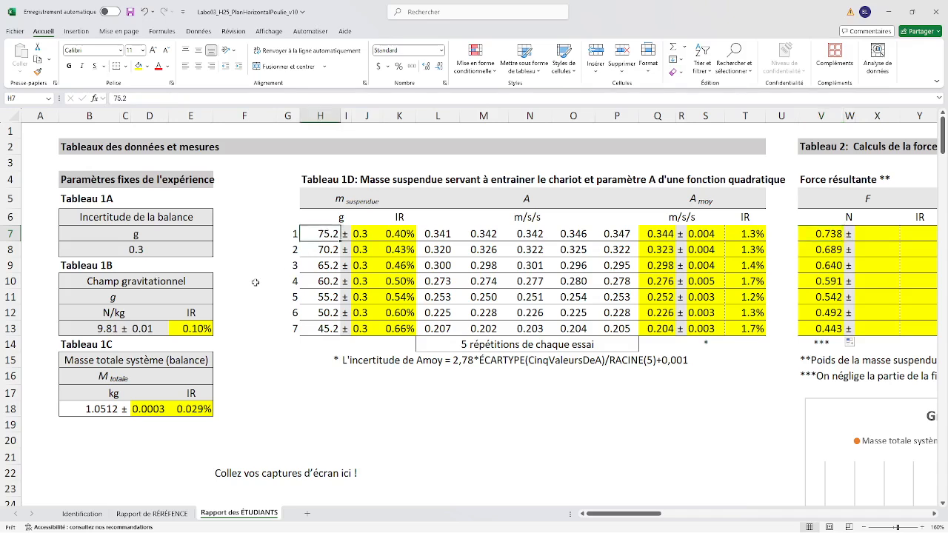
click(91, 327)
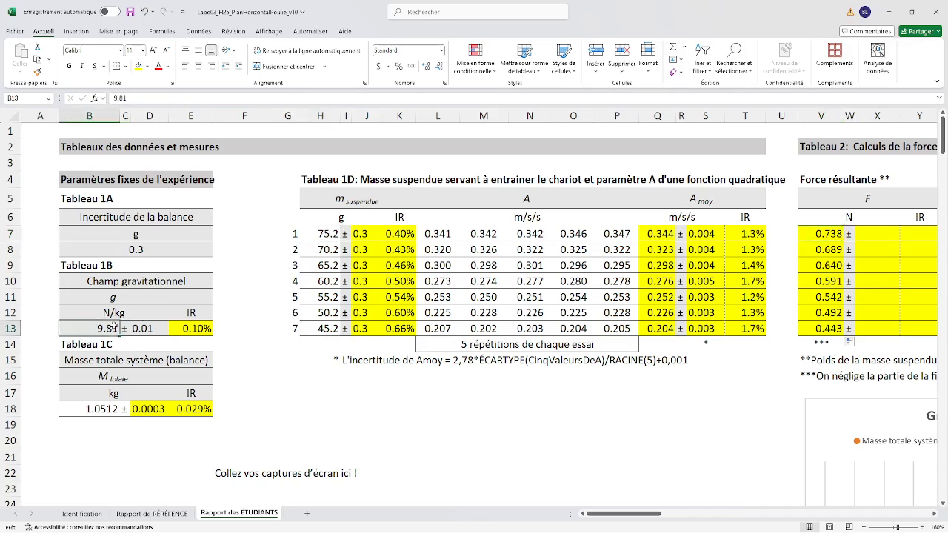
click(835, 234)
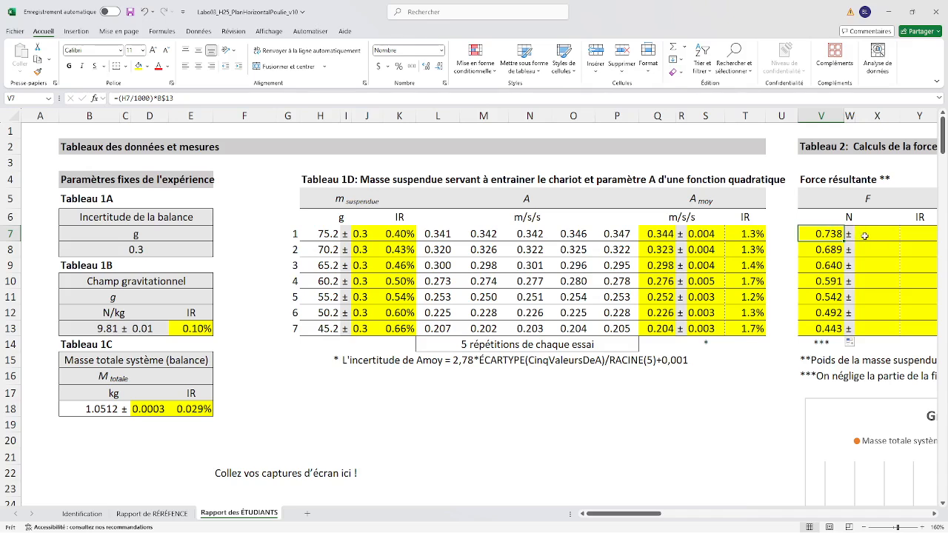
Calculate the first resultant force's relative uncertainty in Y7 of Tableau 2 with =K7+E13.
click(872, 233)
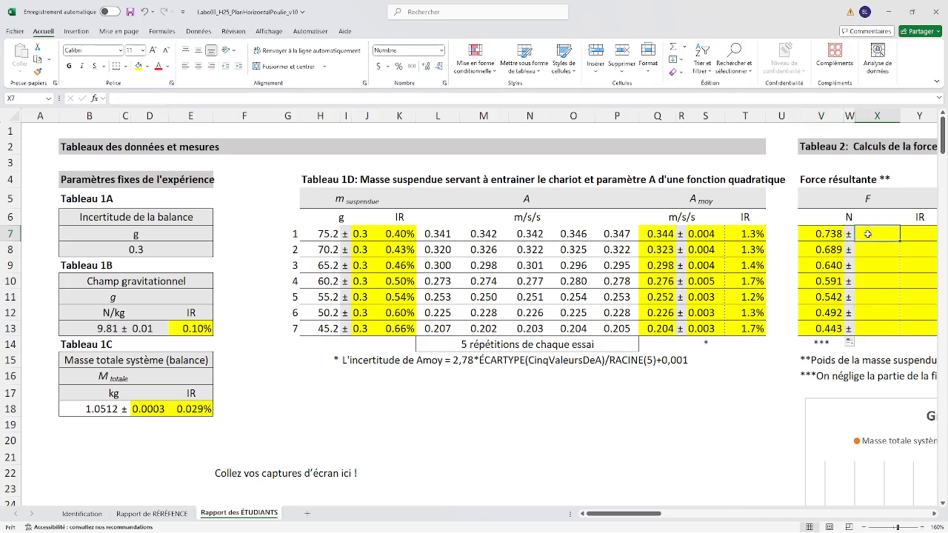
drag(640, 516, 662, 516)
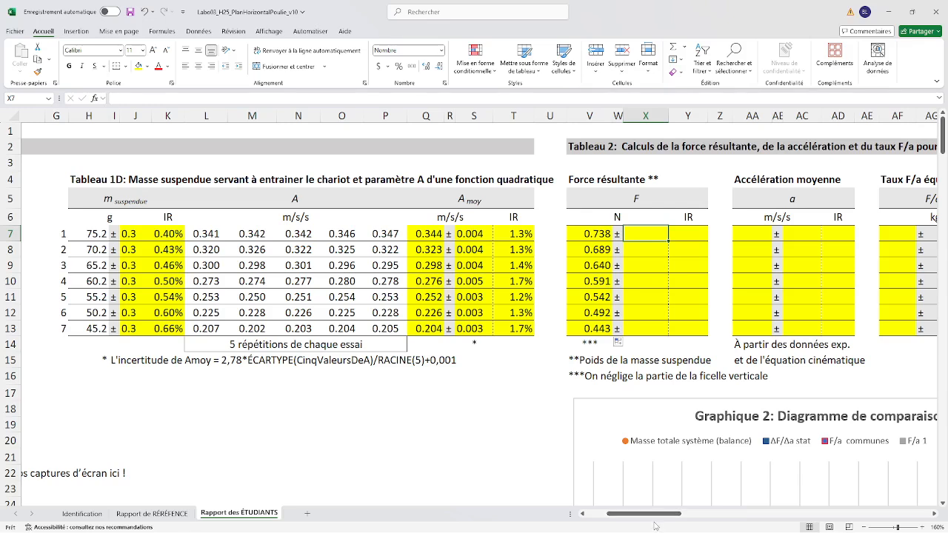
click(685, 236)
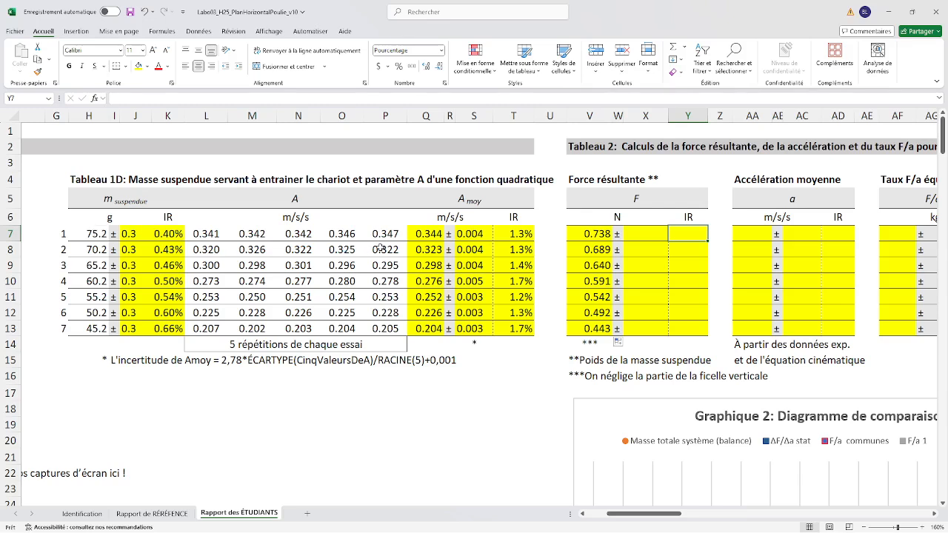
text(=)
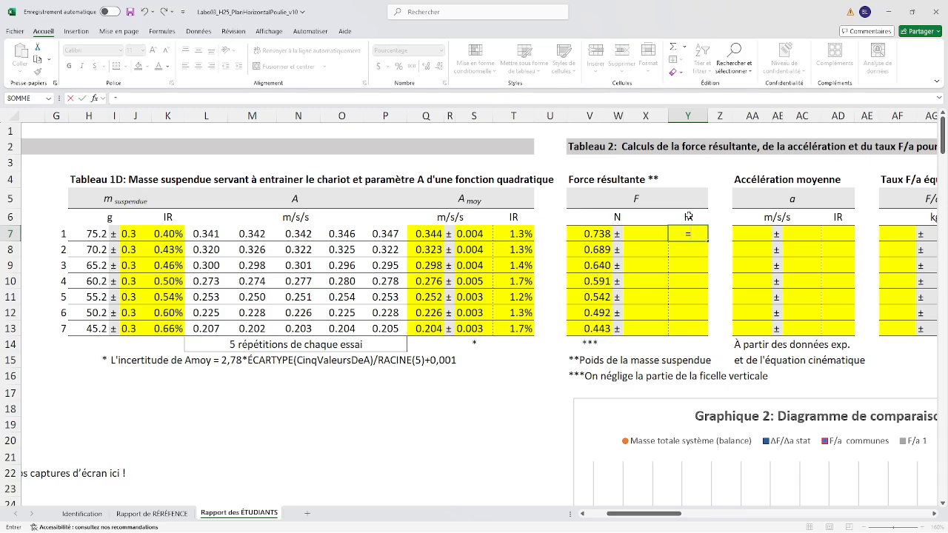
click(166, 233)
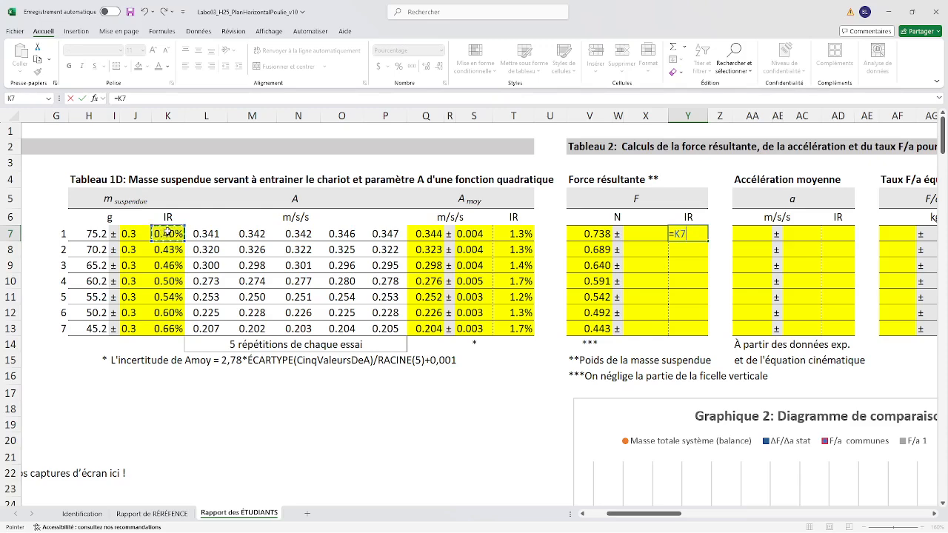
text(+)
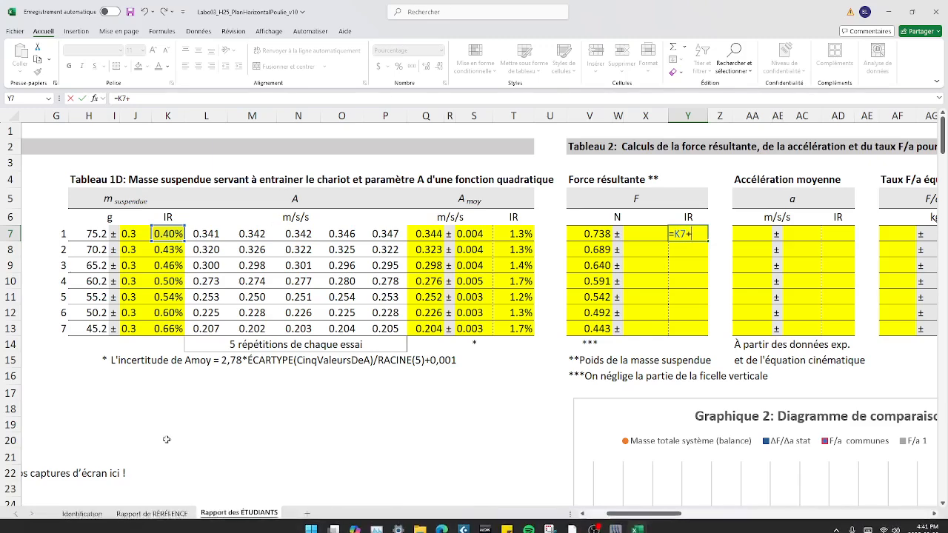
drag(653, 516, 630, 517)
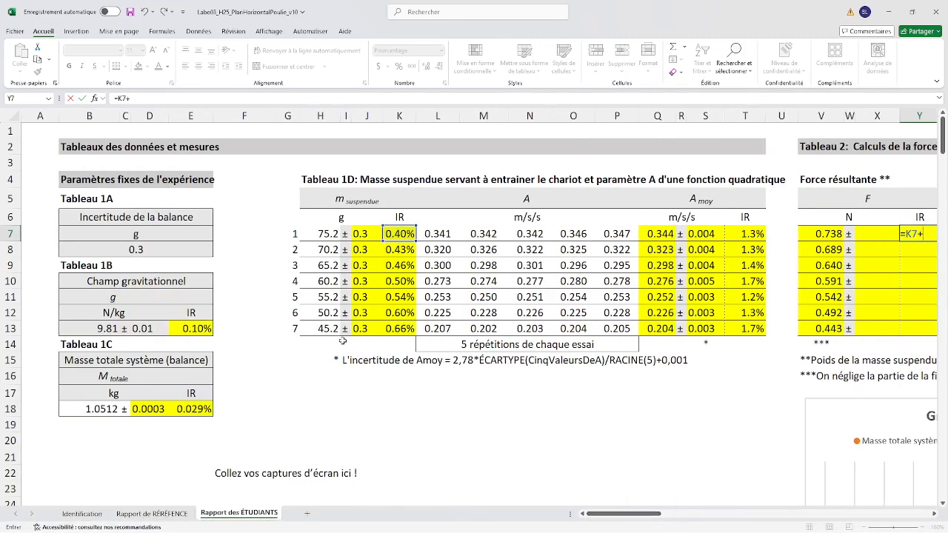
click(194, 330)
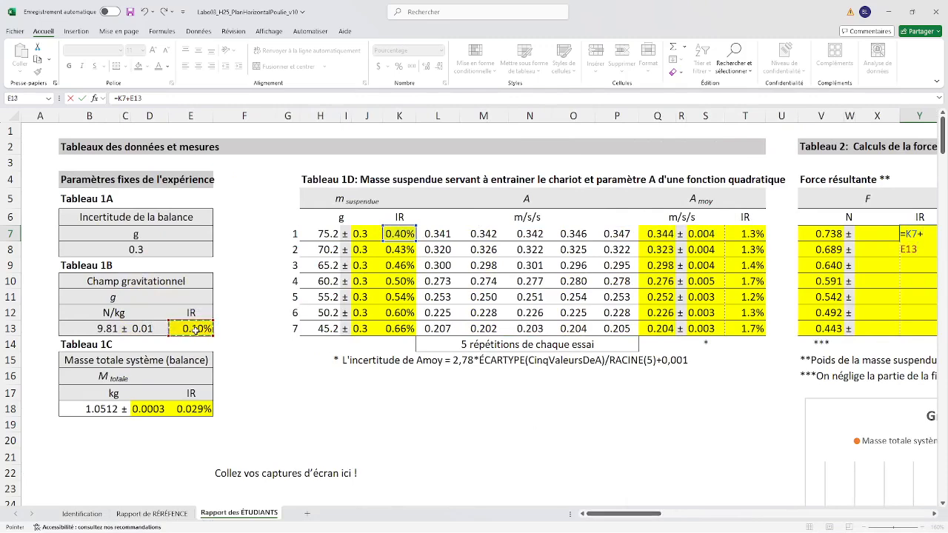
key(Return)
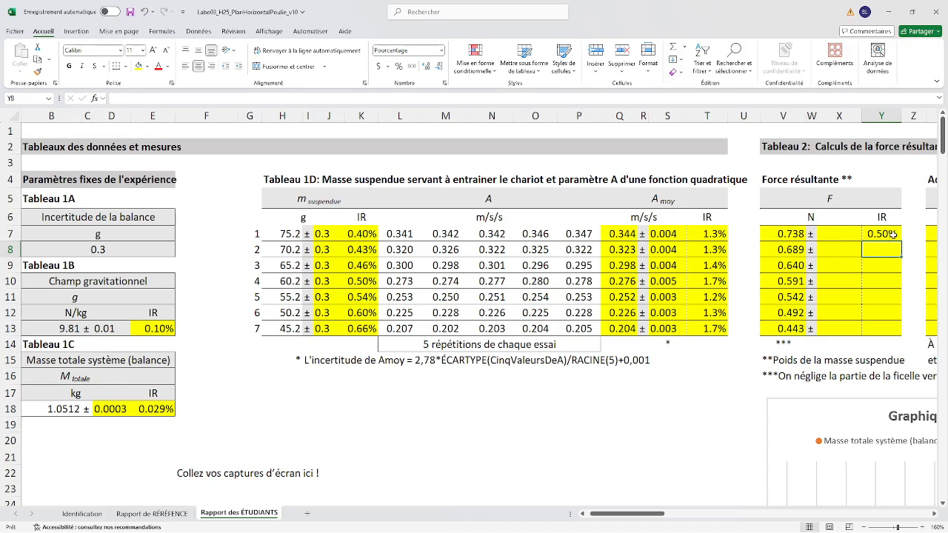
Calculate the first resultant force's absolute uncertainty in X7 with =V7*Y7.
click(853, 235)
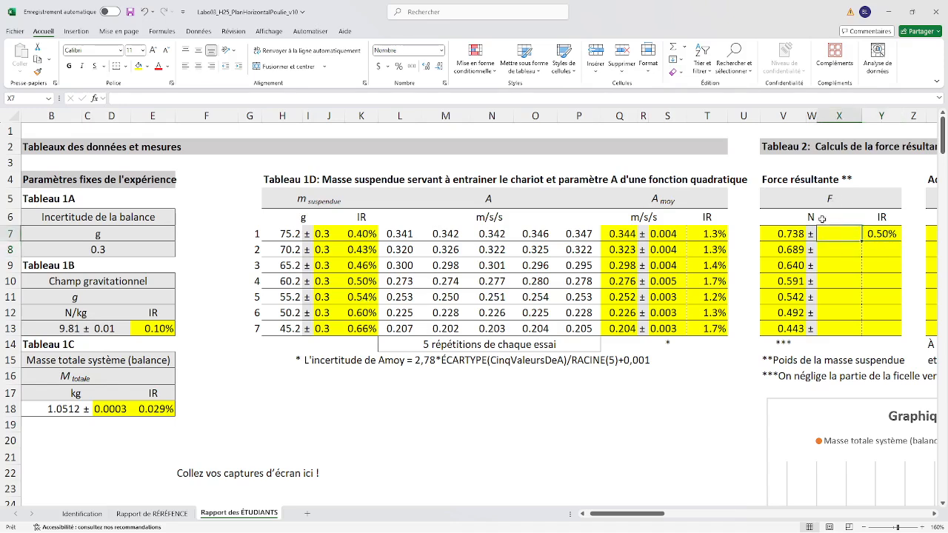
click(890, 237)
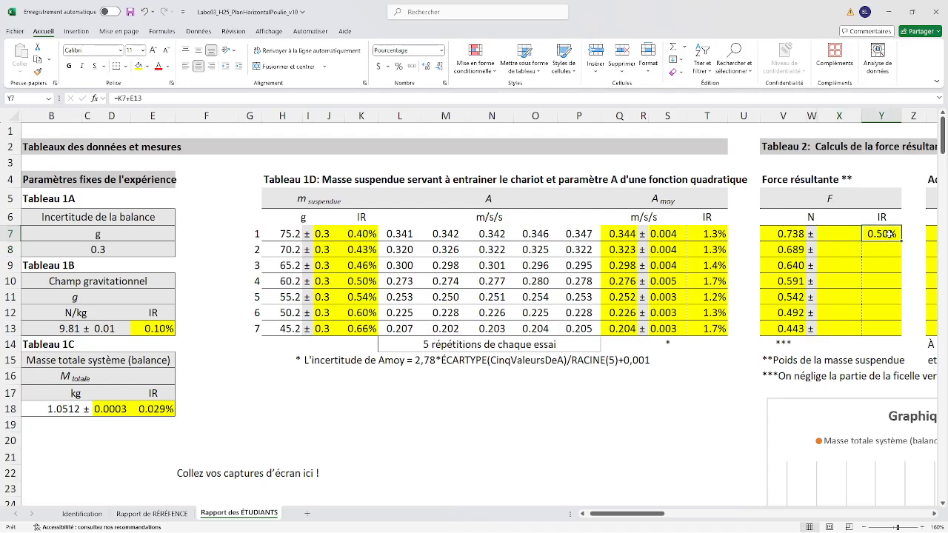
click(849, 232)
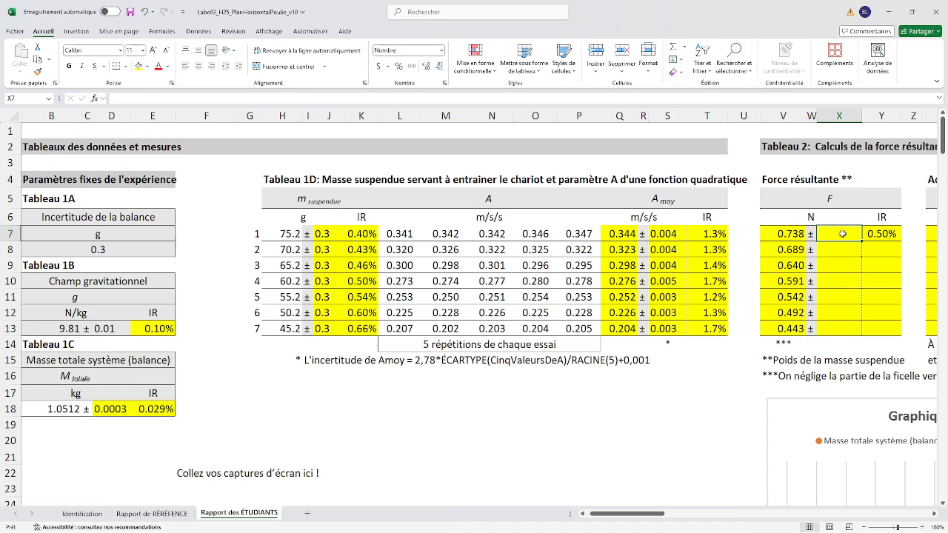
text(=)
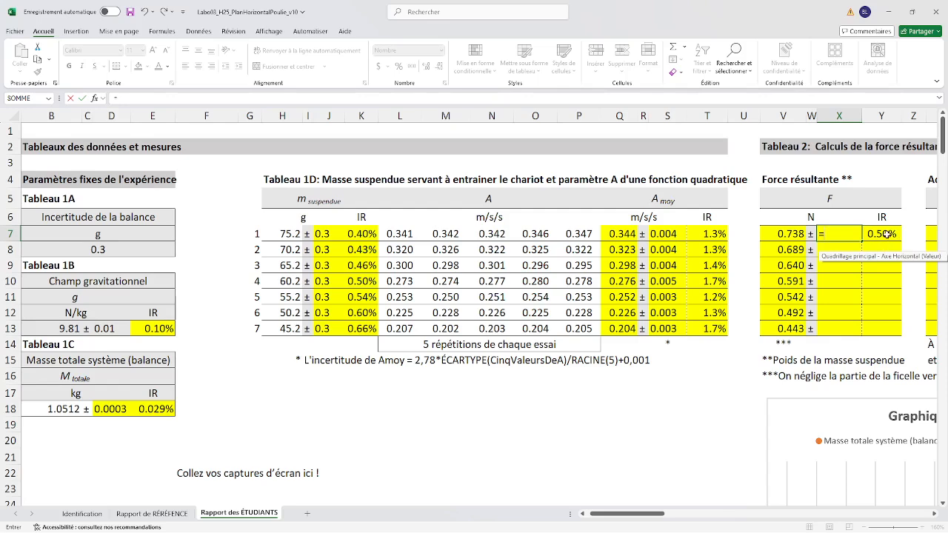
click(779, 233)
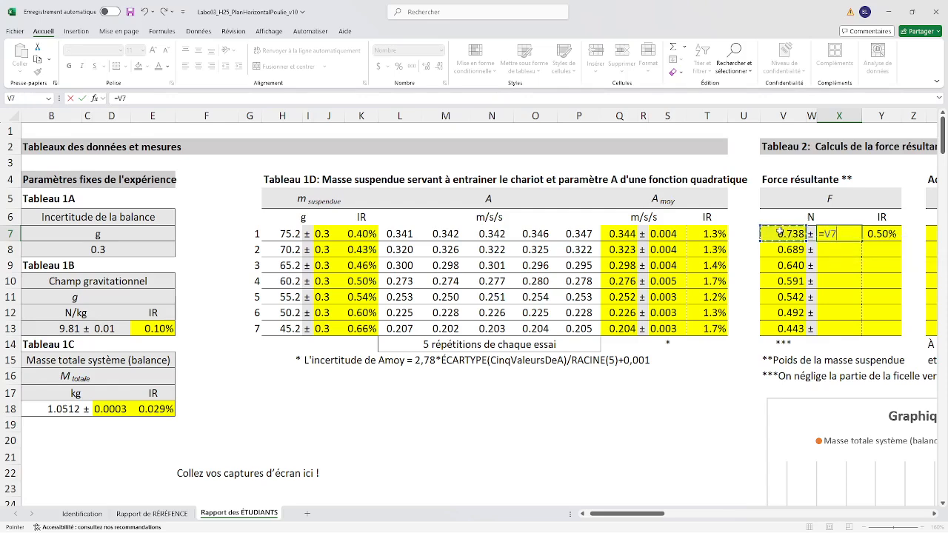
text(*)
click(885, 233)
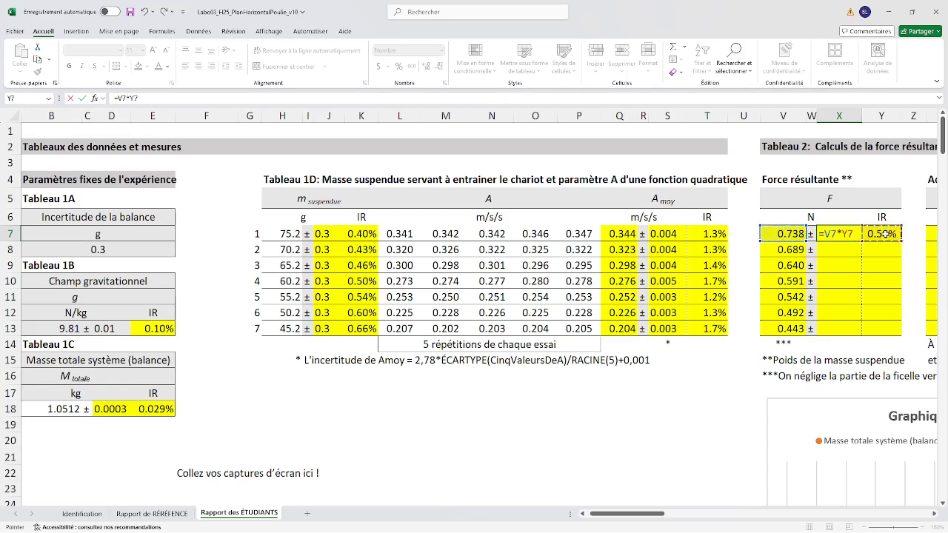
key(Return)
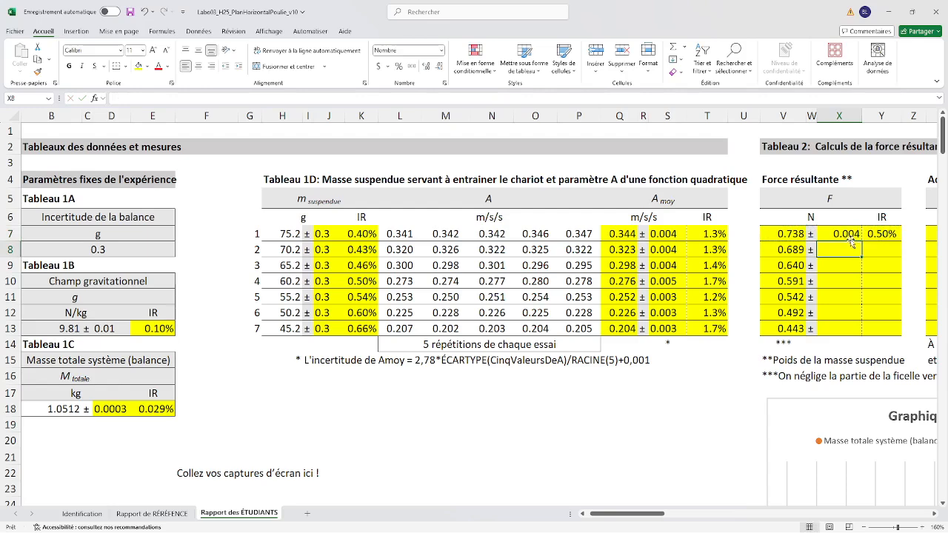
Fill the absolute and relative uncertainty formulas of X7 and Y7 down through row 13.
click(849, 236)
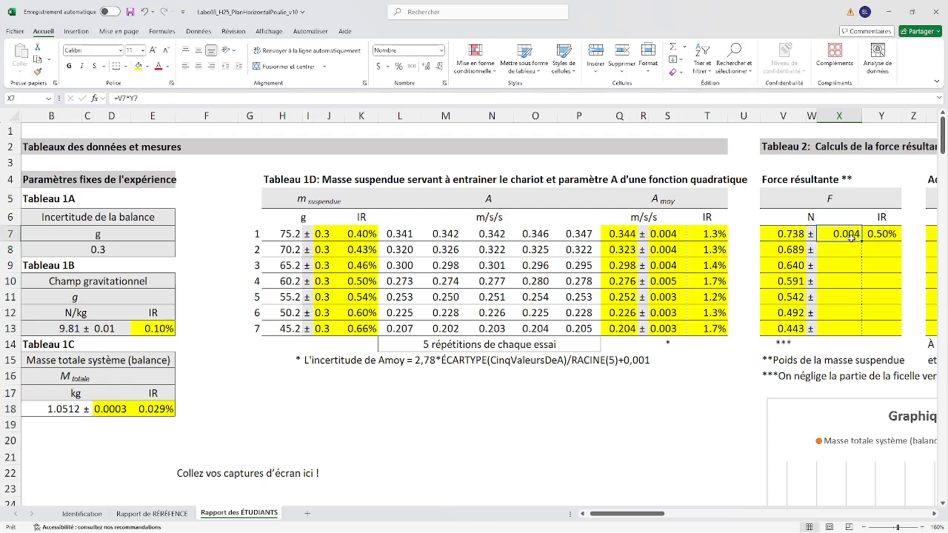
click(889, 234)
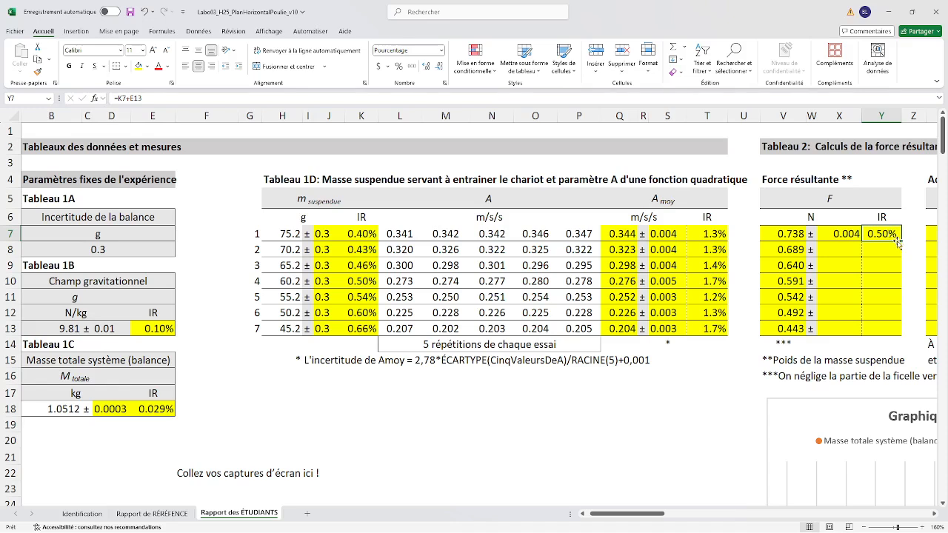
mouse_move(853, 234)
mouse_down()
mouse_move(901, 258)
mouse_move(901, 336)
mouse_up()
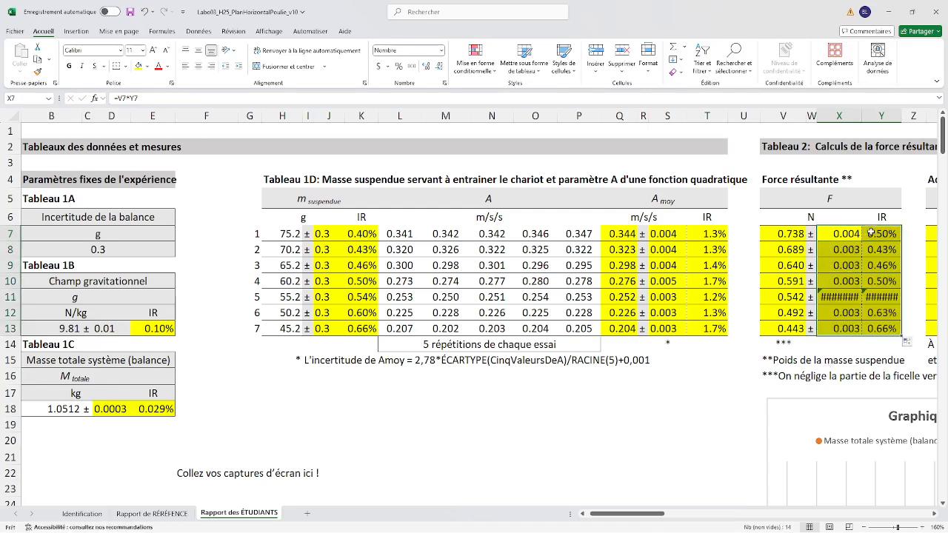
click(851, 298)
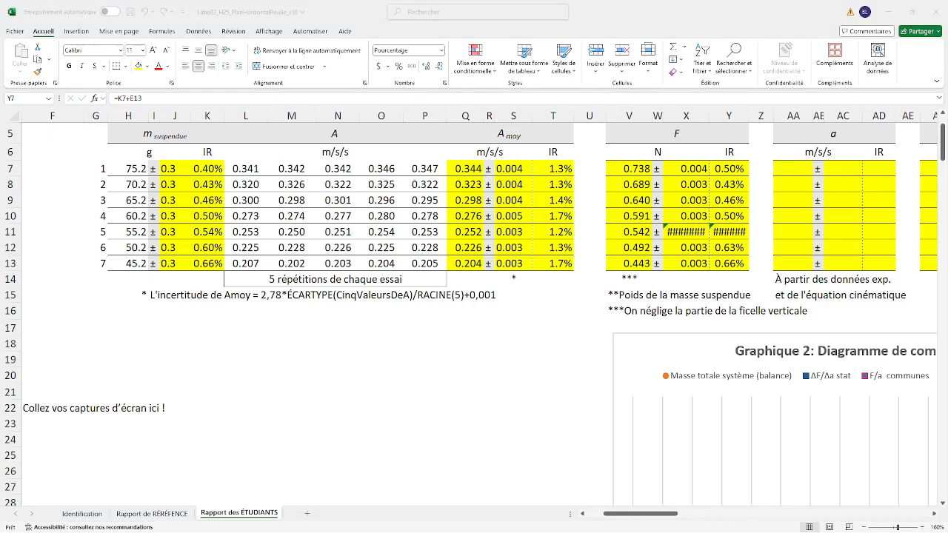
Lock the gravitational field uncertainty's row in Y7, making it =K7+E$13, refill the formula down through Y13 and check it.
click(727, 168)
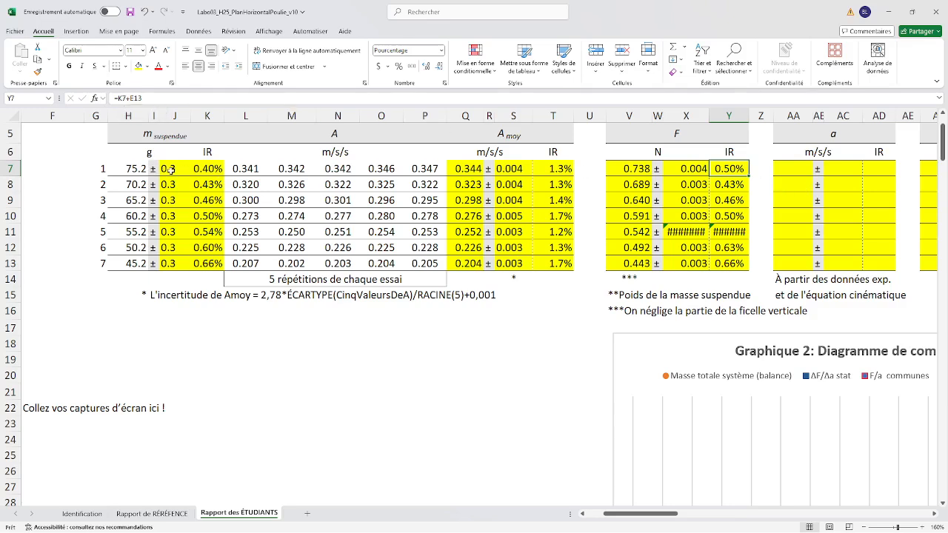
click(137, 97)
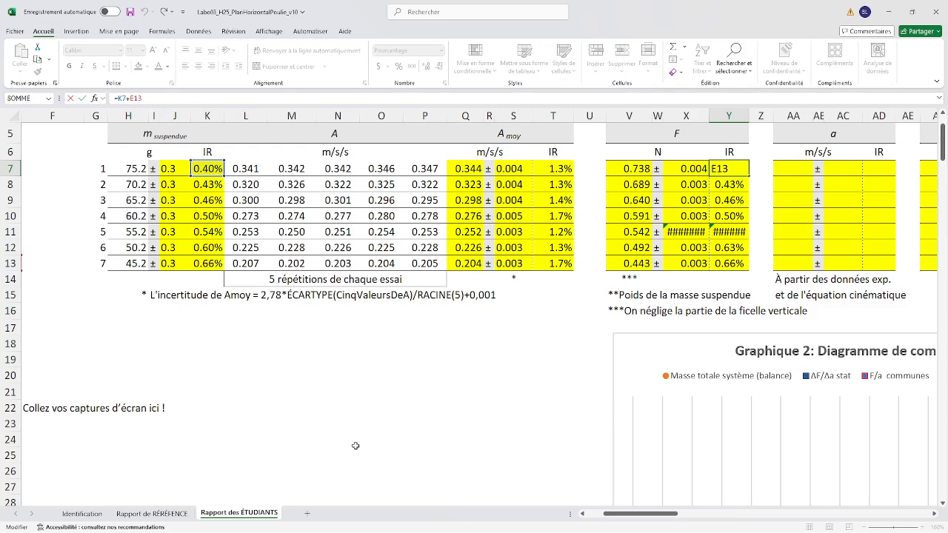
drag(639, 513, 621, 513)
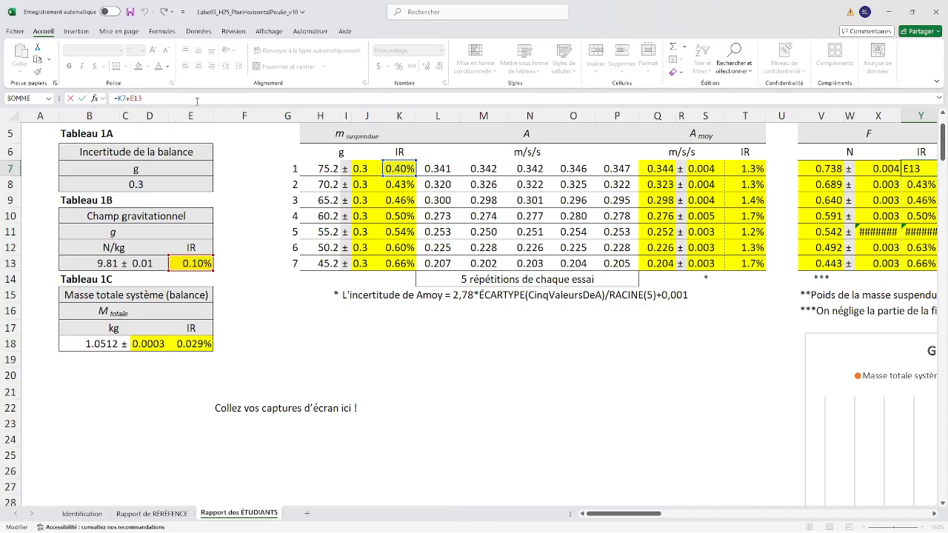
text($)
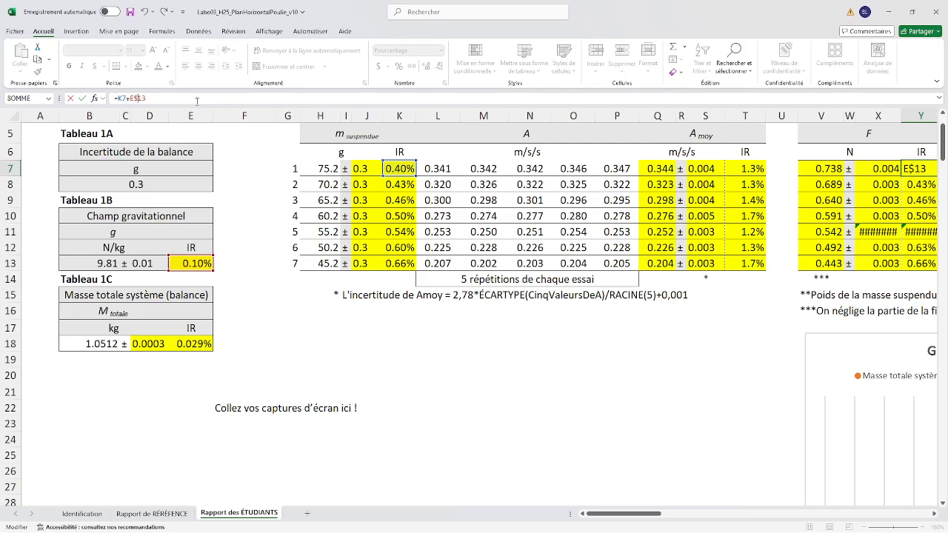
key(Return)
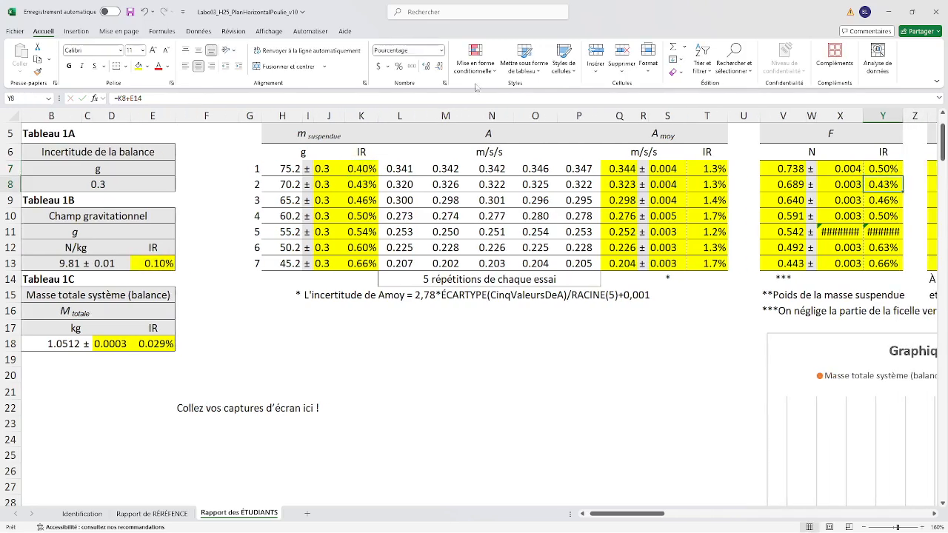
click(886, 168)
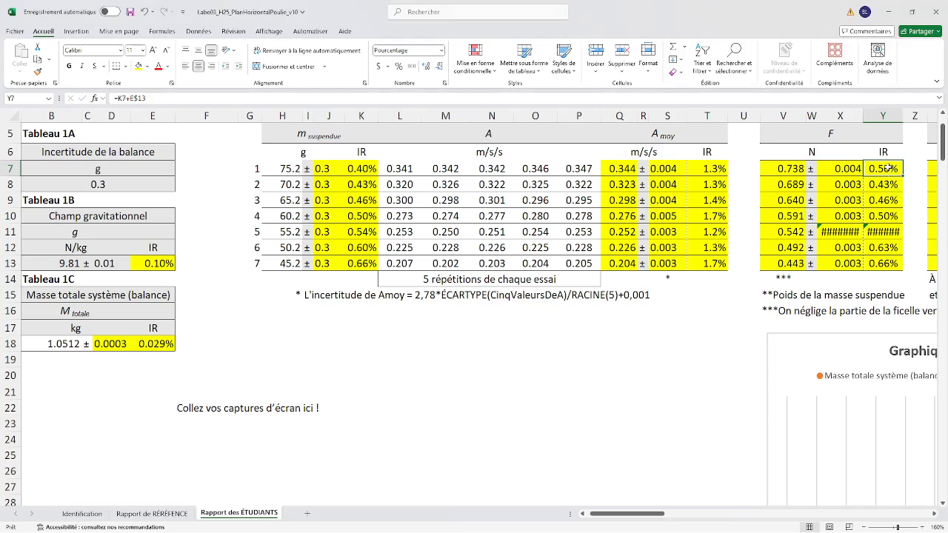
drag(902, 176, 909, 271)
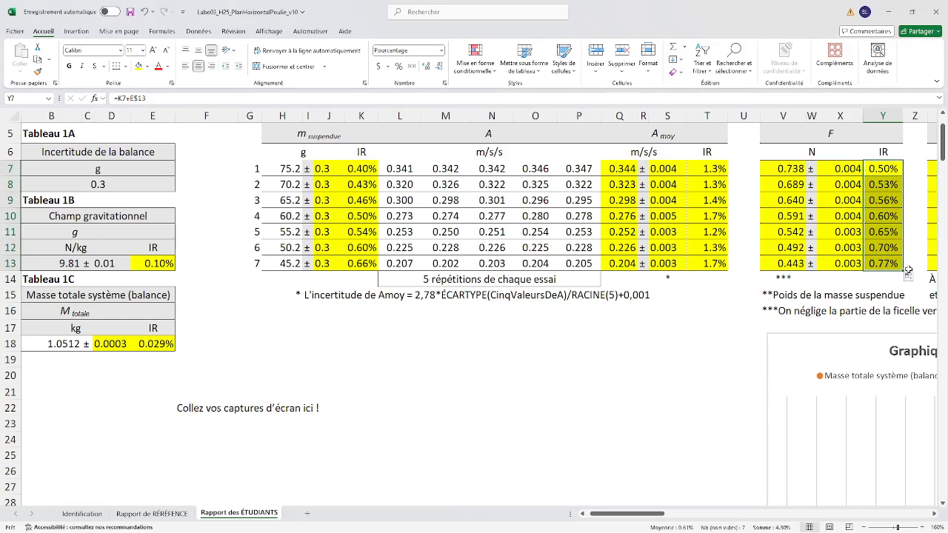
click(665, 311)
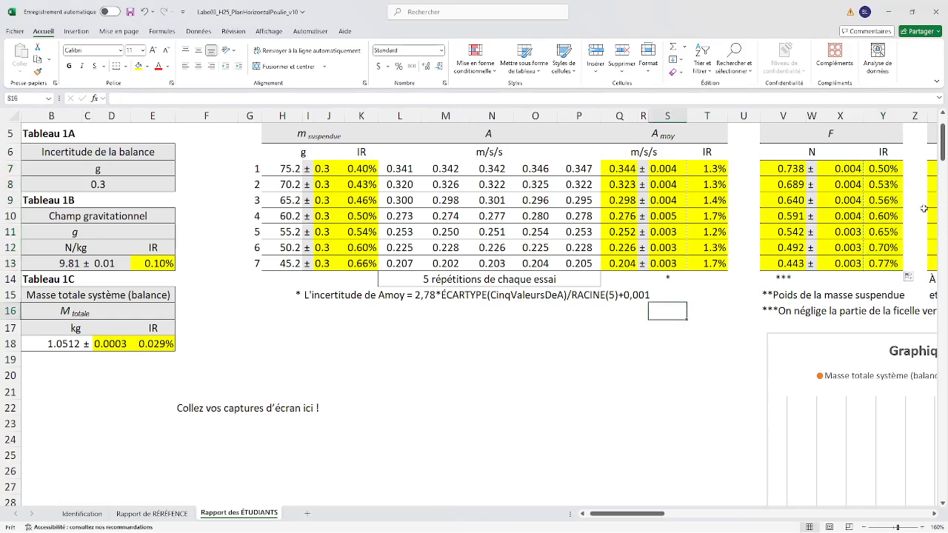
click(887, 175)
click(888, 263)
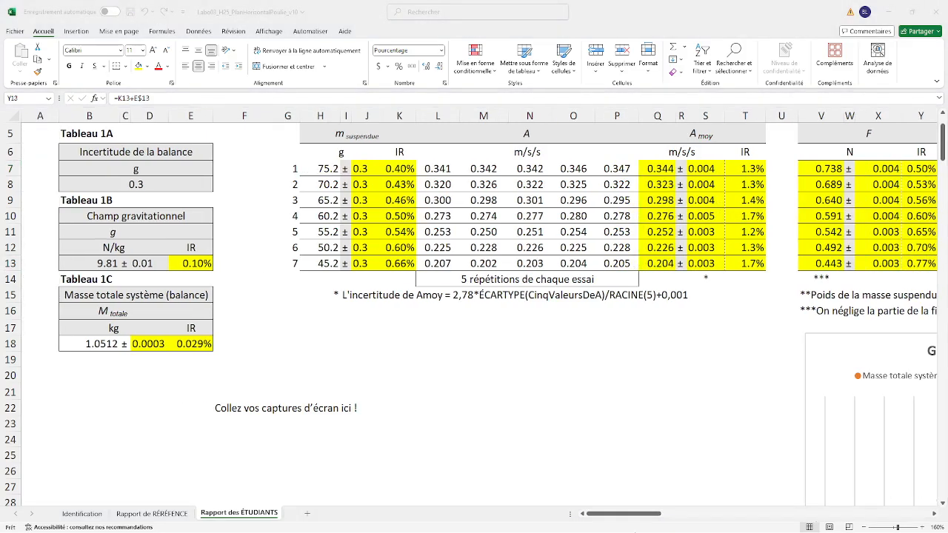
drag(643, 518, 699, 517)
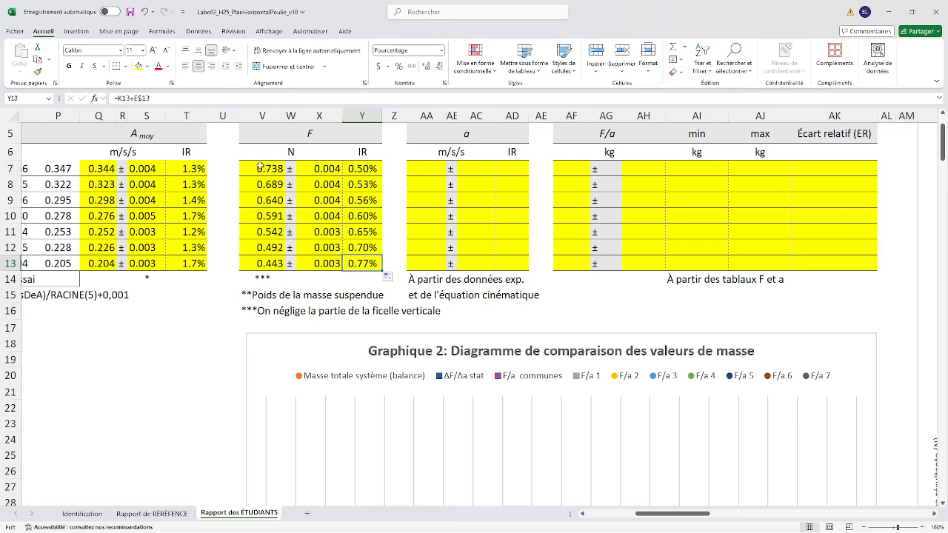
click(100, 168)
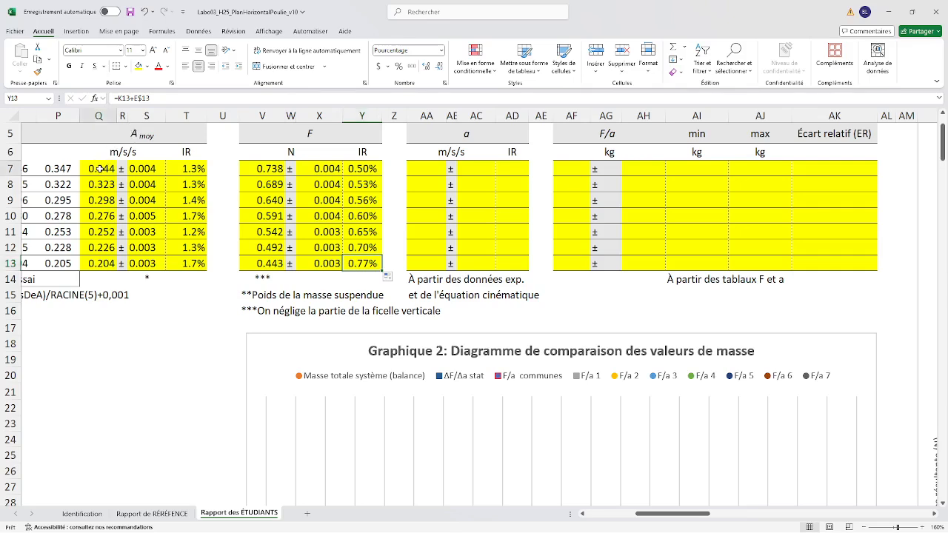
click(429, 169)
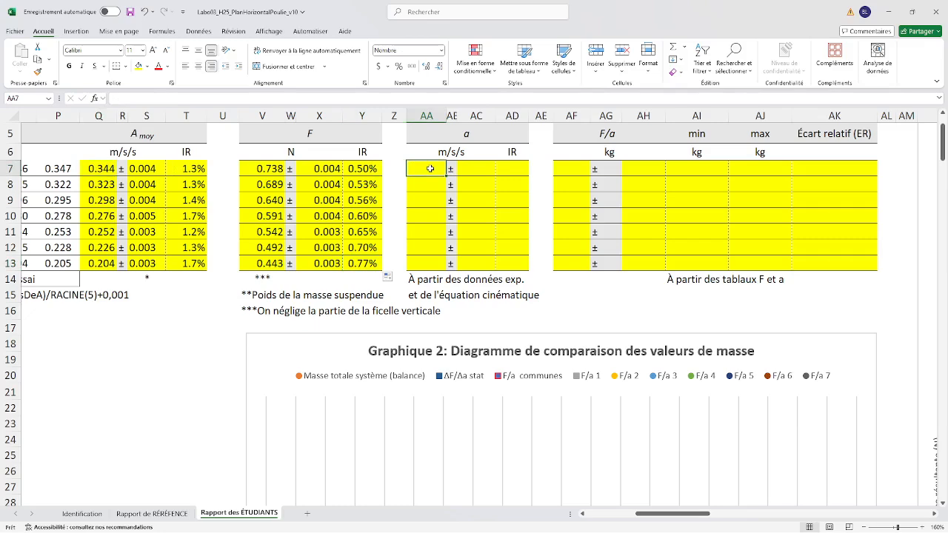
text(2*)
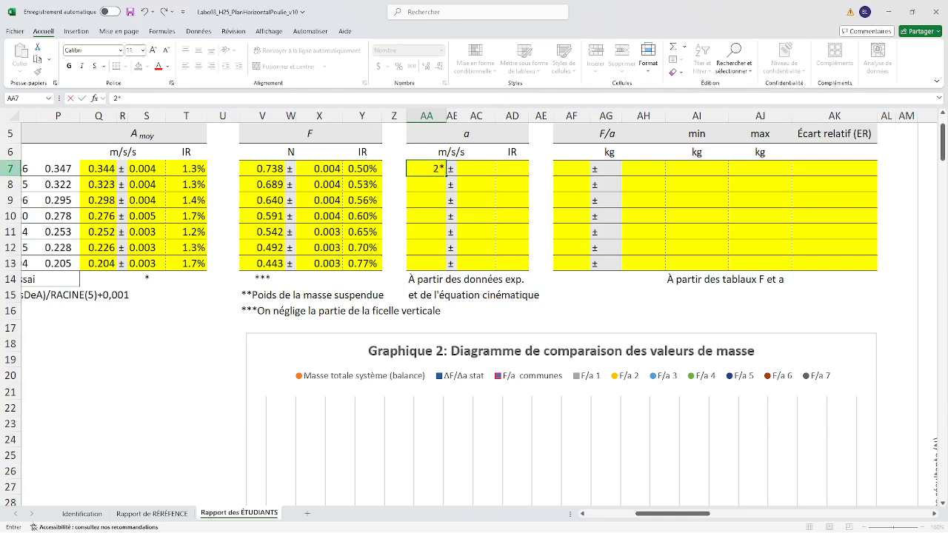
click(101, 169)
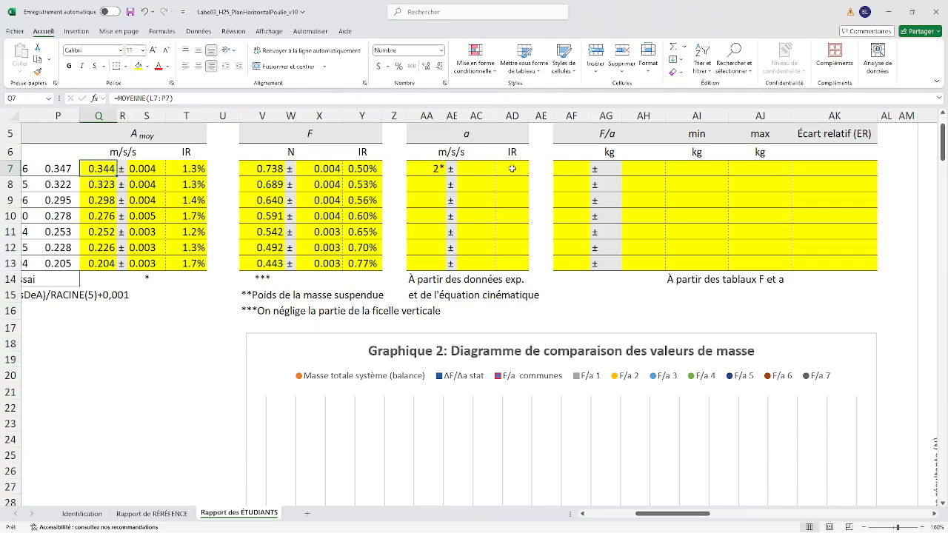
click(432, 169)
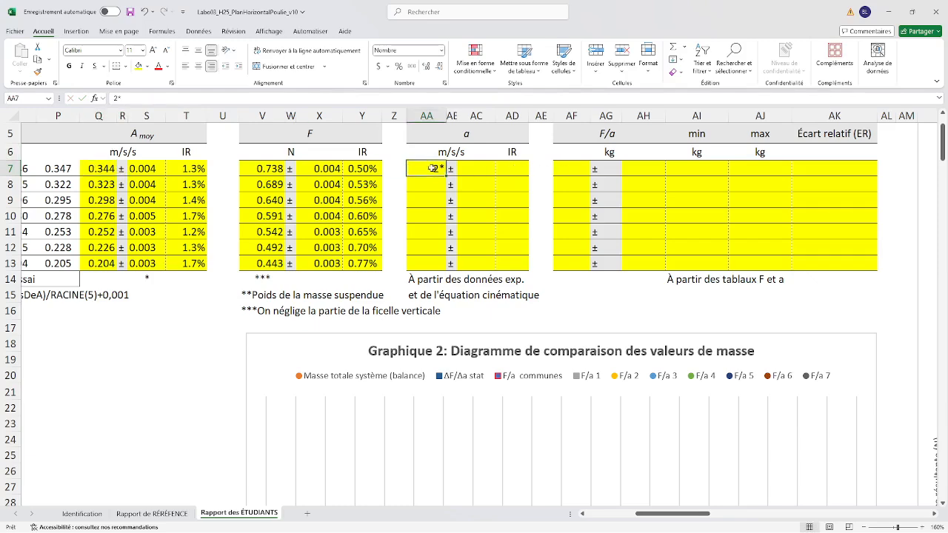
click(138, 98)
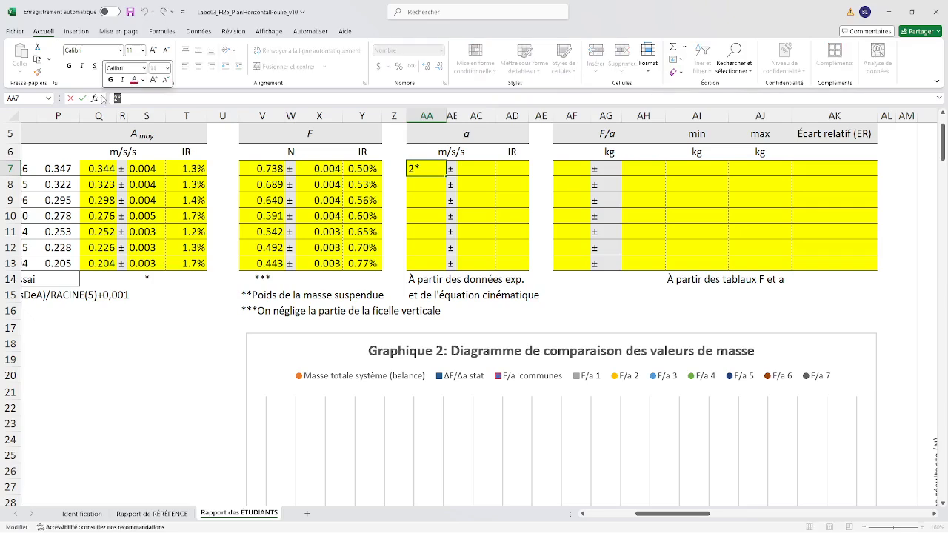
key(BackSpace)
key(BackSpace)
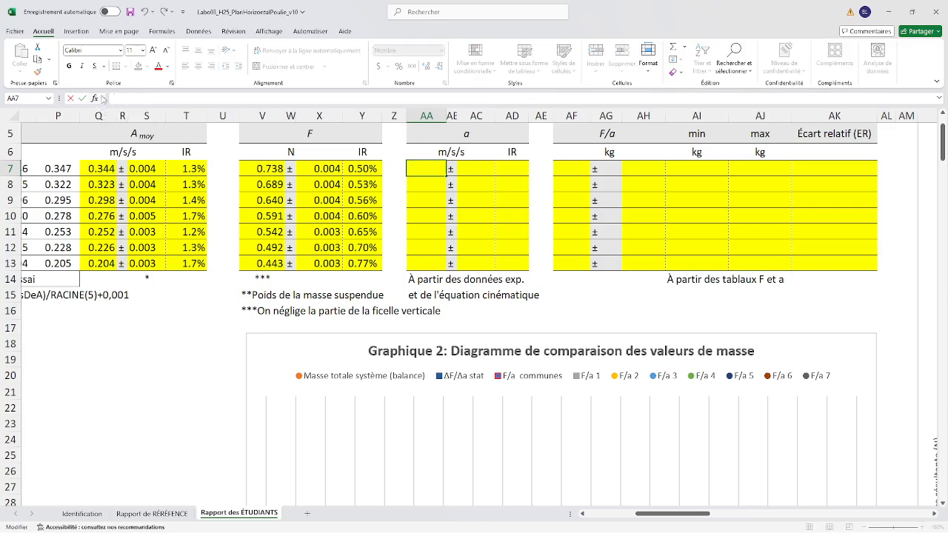
Calculate the first mean acceleration in AA7 with =2*Q7 and fill the formula down through row 13.
text(=)
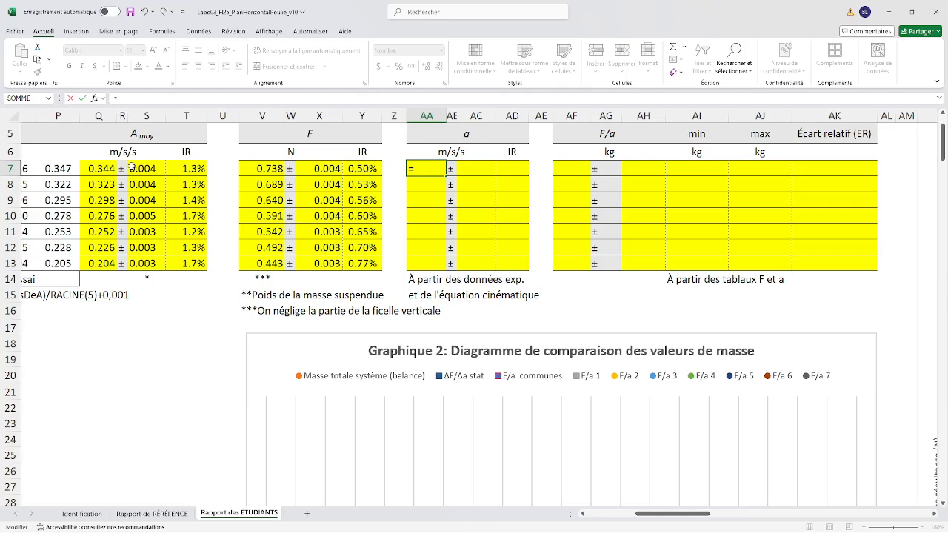
text(2*)
click(100, 168)
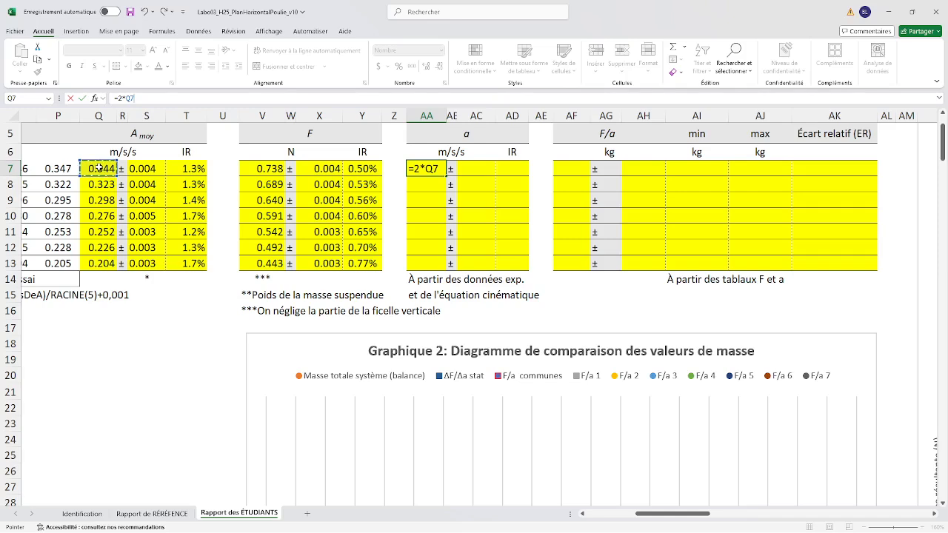
key(Return)
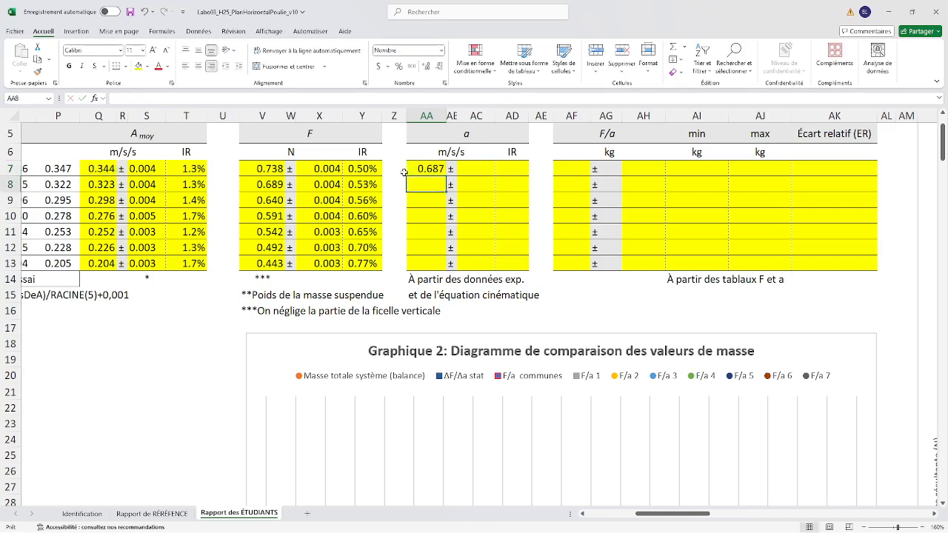
click(432, 171)
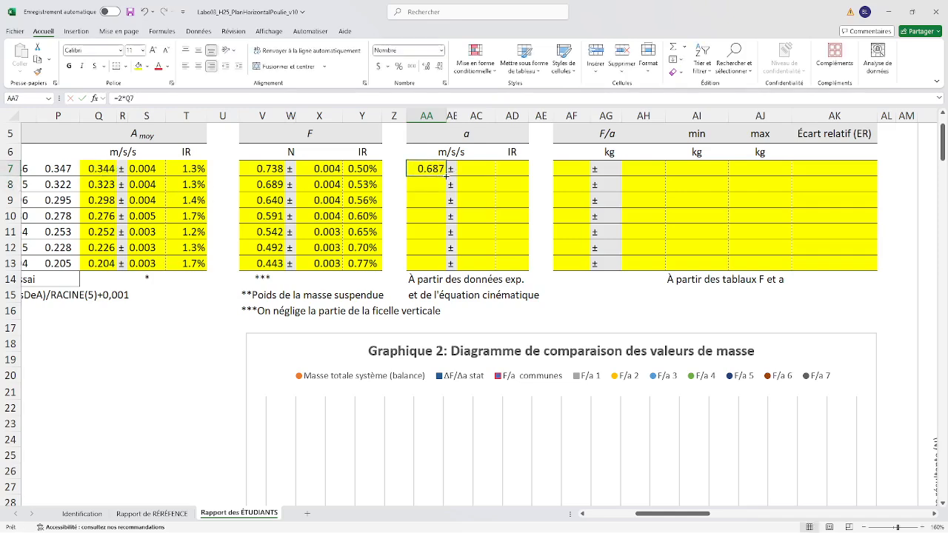
drag(446, 177, 447, 265)
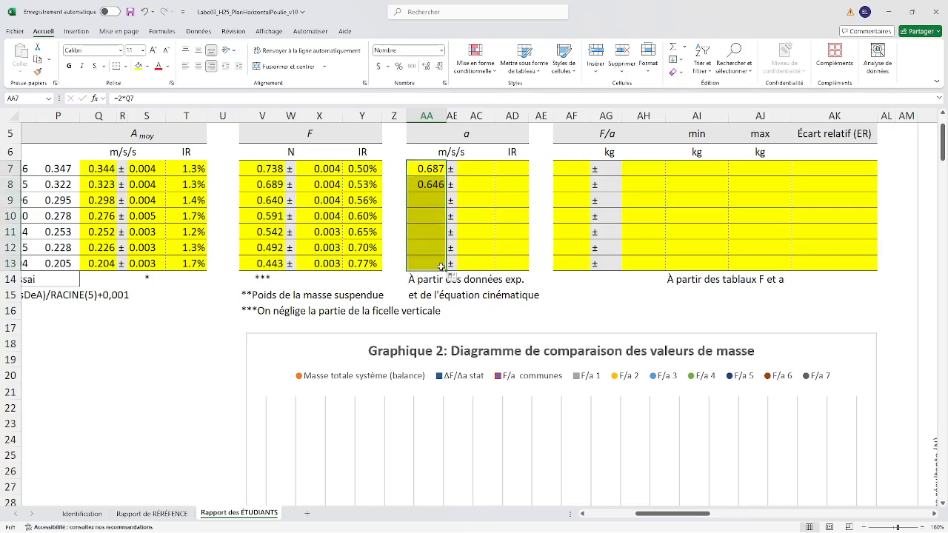
click(557, 283)
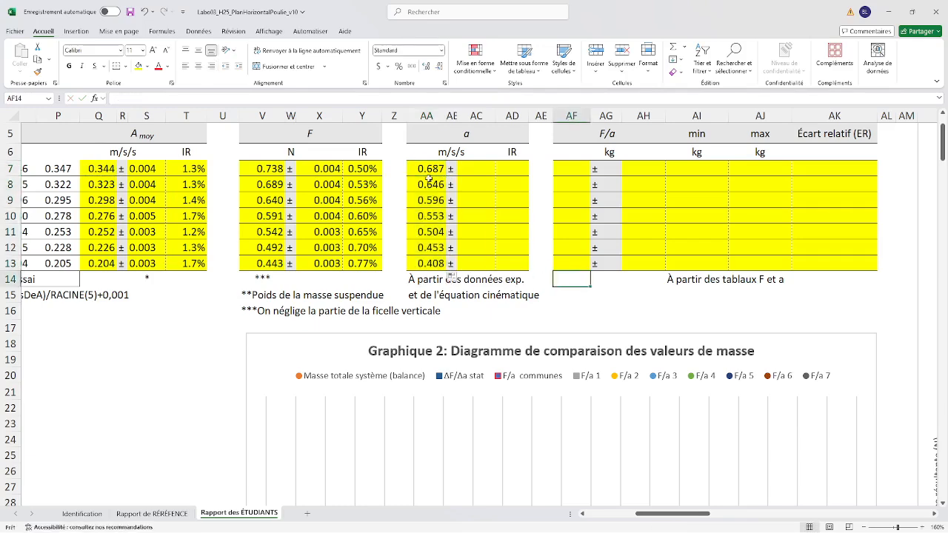
click(470, 169)
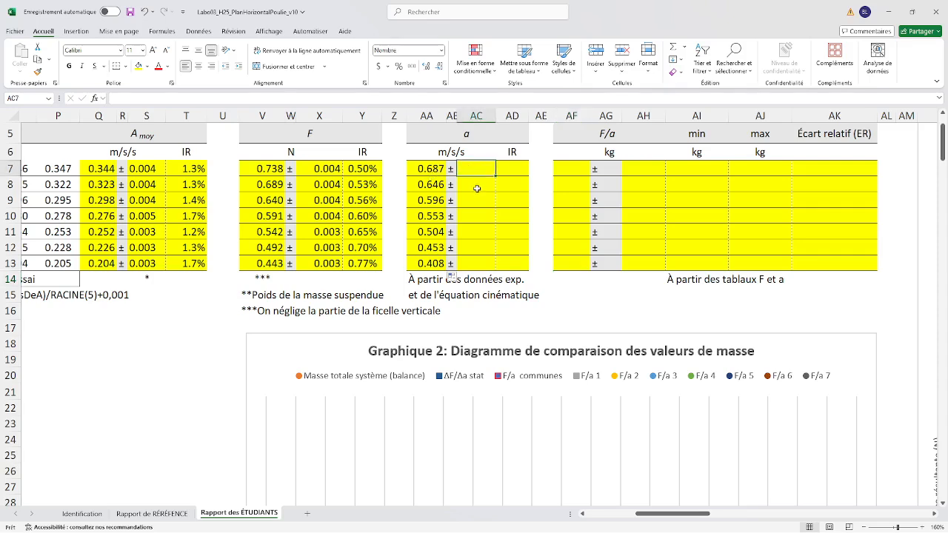
click(477, 185)
click(475, 202)
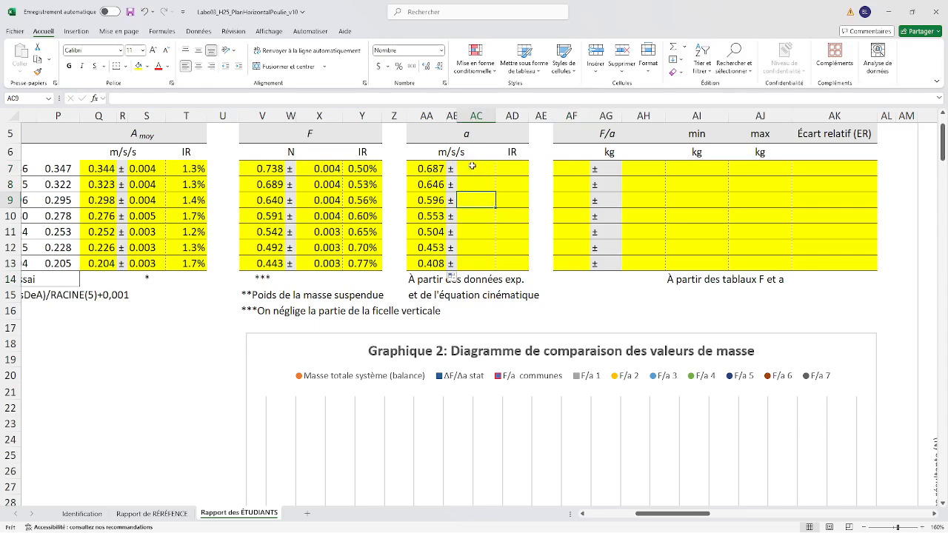
click(472, 167)
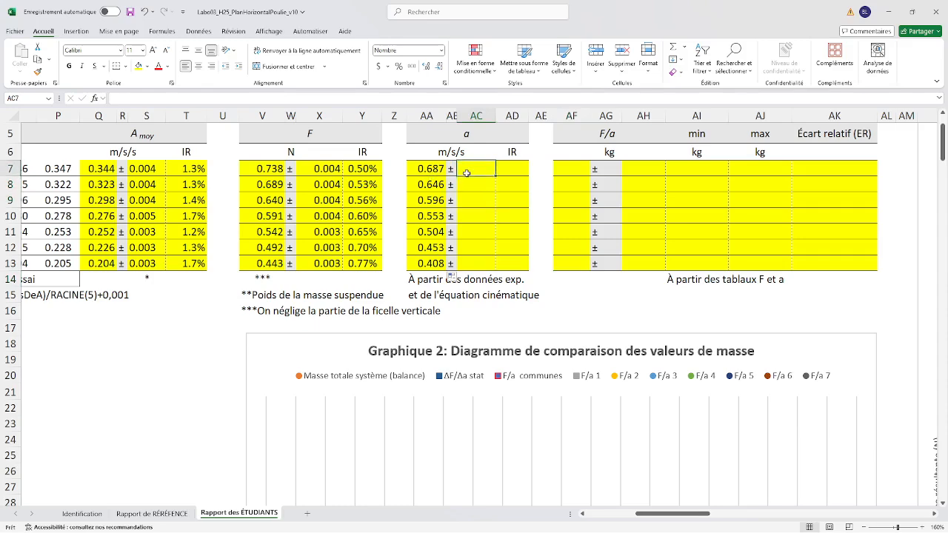
click(99, 169)
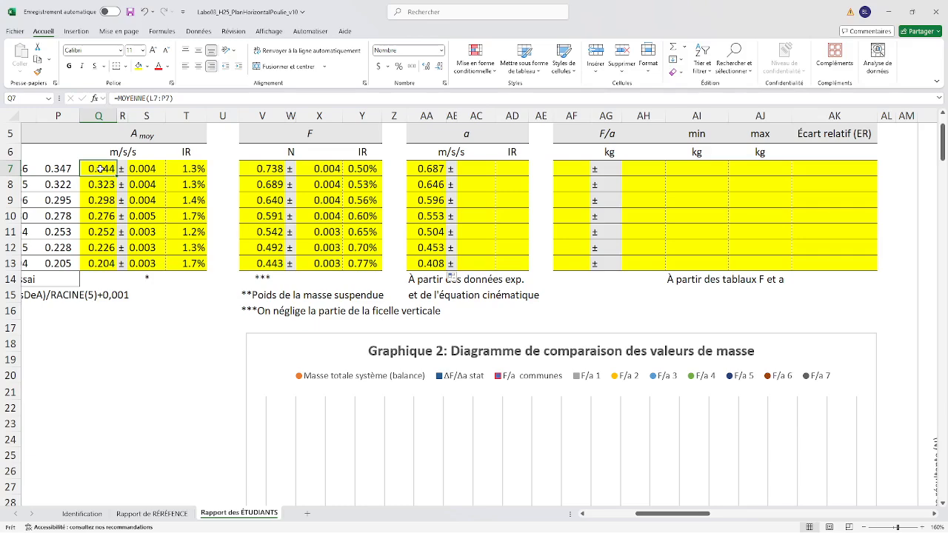
click(192, 169)
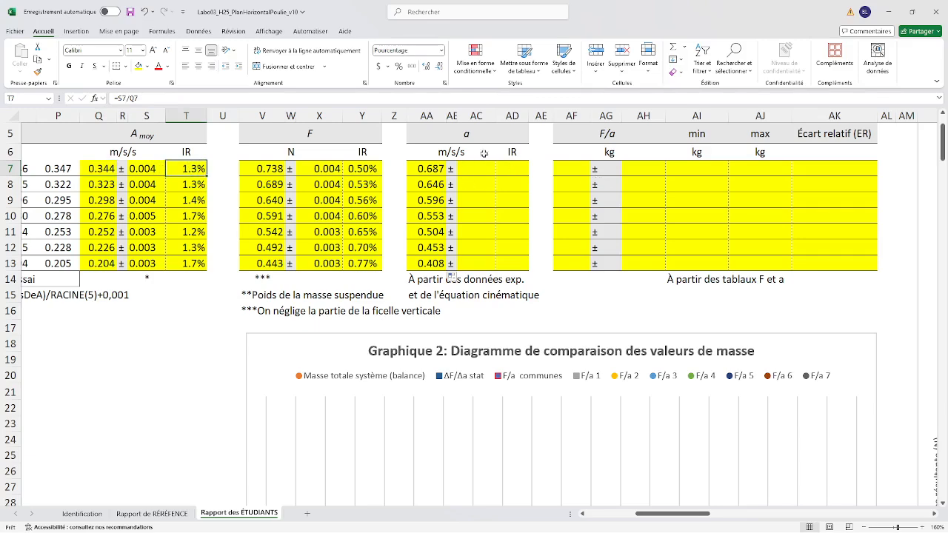
Set the first acceleration's relative uncertainty in AD7 with =T7 and fill the formula down through row 13.
click(512, 169)
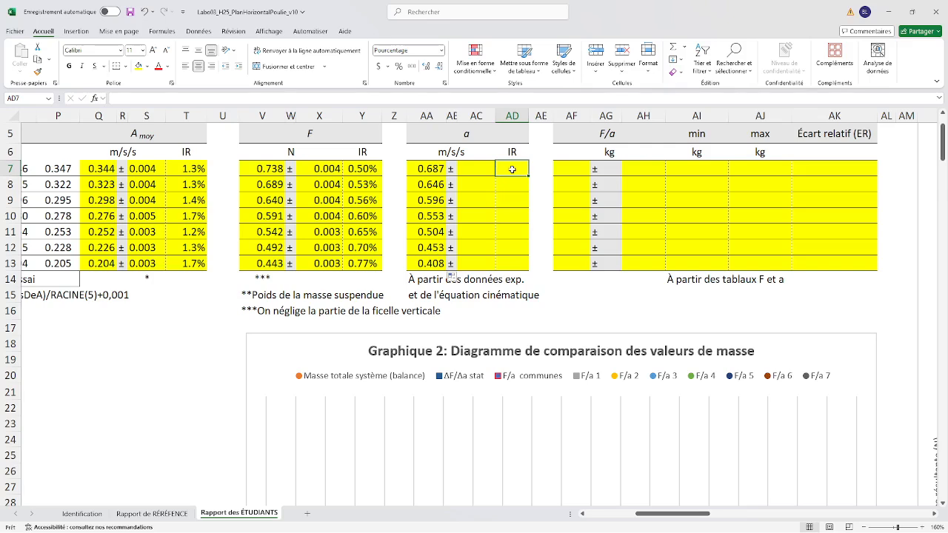
text(=)
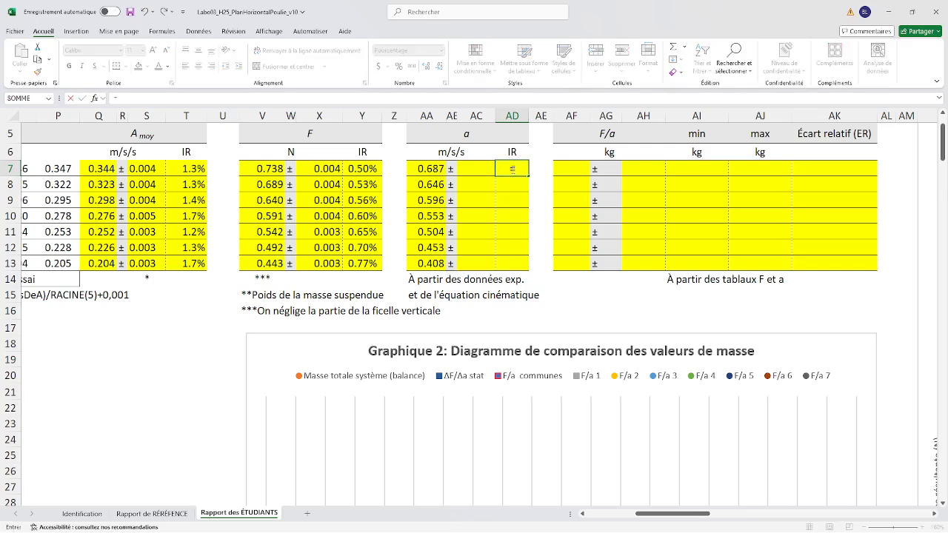
click(191, 169)
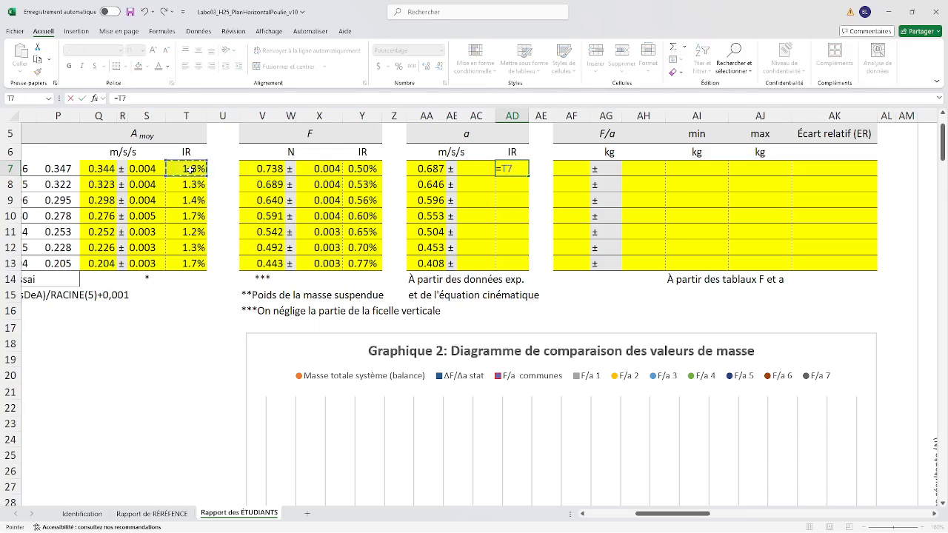
key(Return)
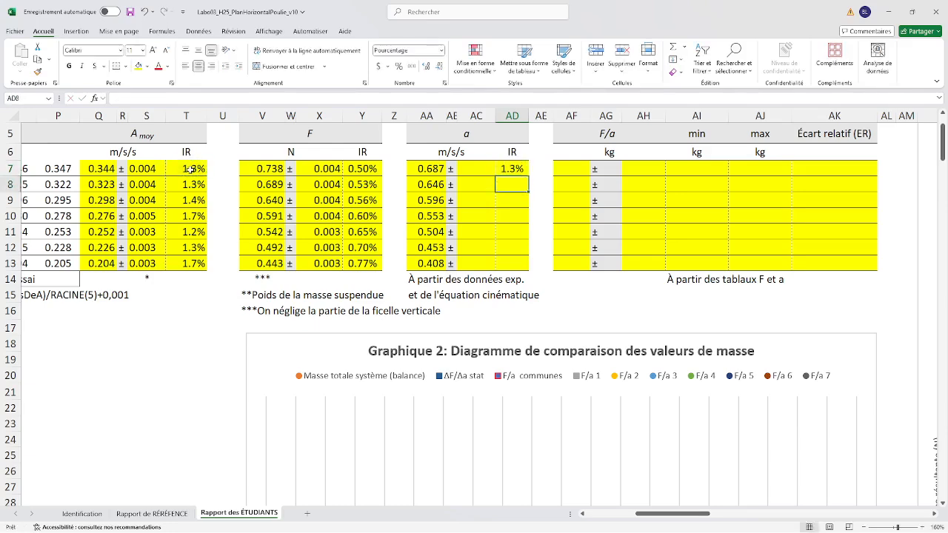
click(521, 171)
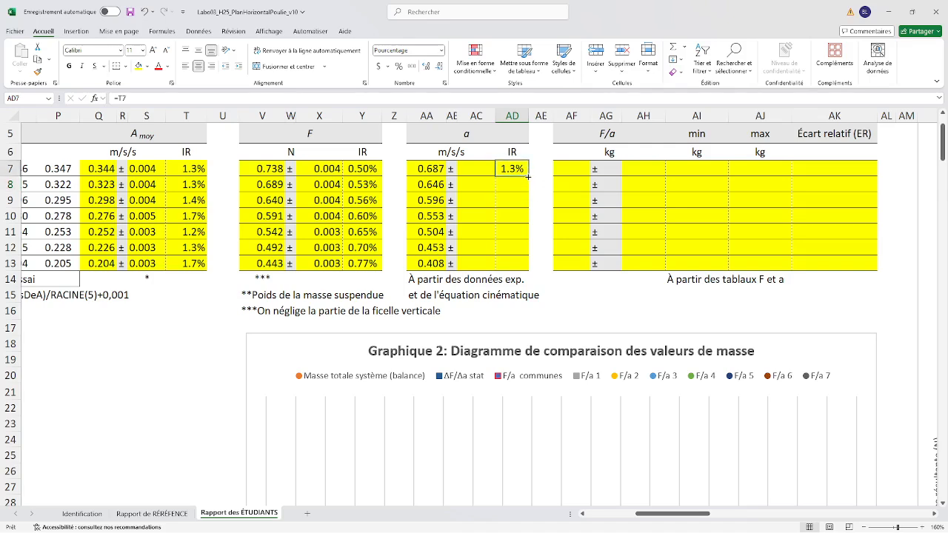
drag(529, 176, 532, 270)
click(557, 279)
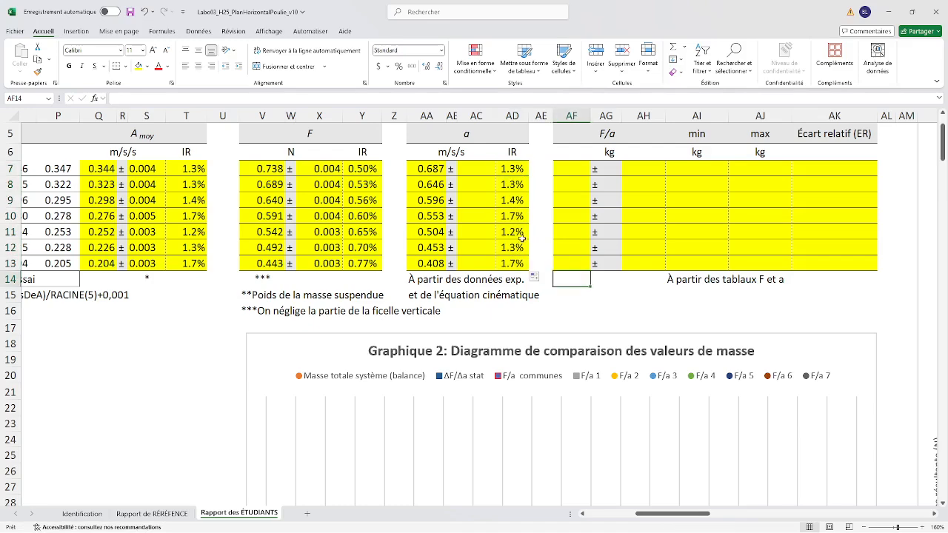
click(478, 169)
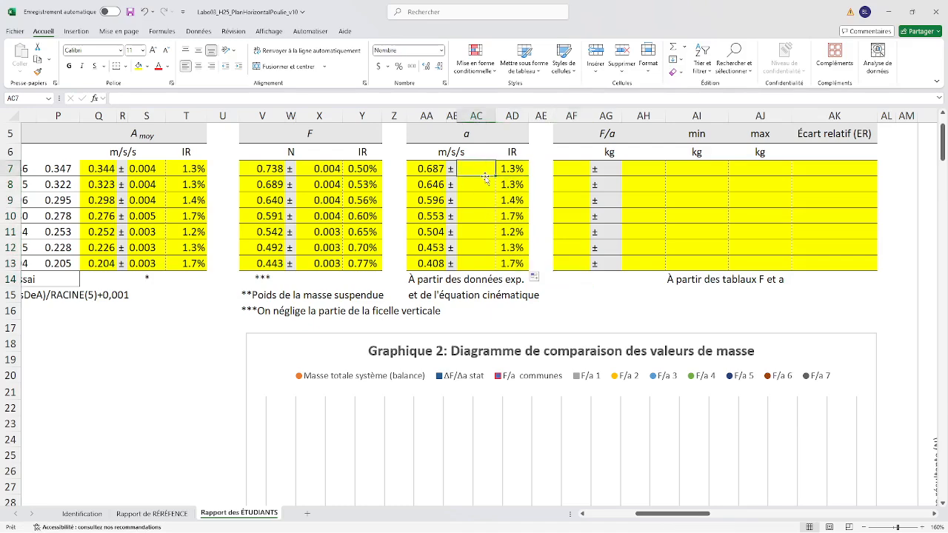
key(Down)
click(479, 169)
click(509, 169)
click(425, 167)
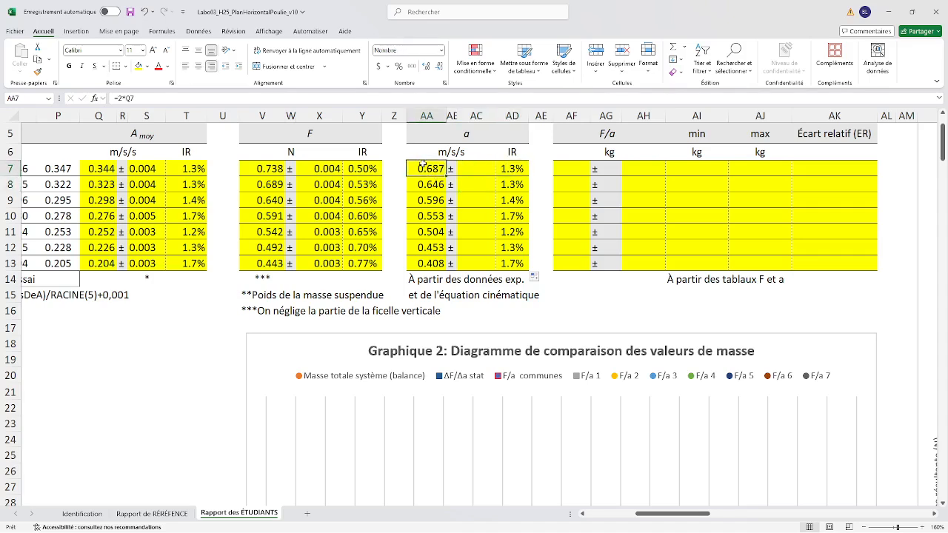
Calculate the first acceleration's absolute uncertainty in AC7 with =AD7*AA7 and fill the formula down through row 13.
click(479, 169)
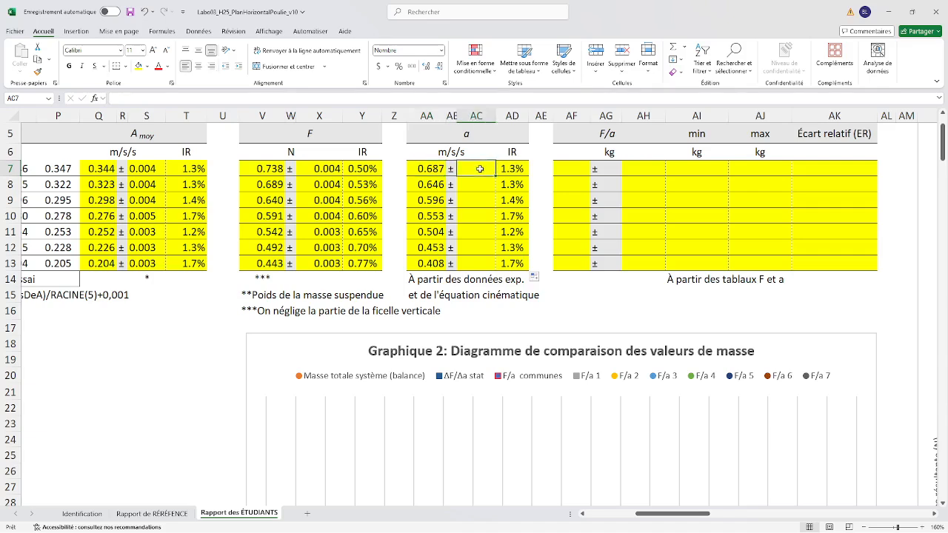
text(=)
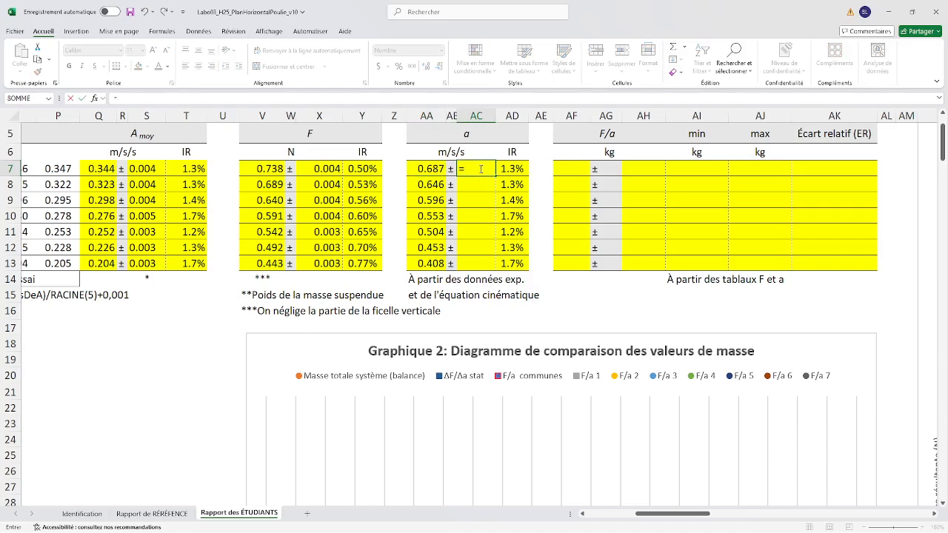
click(513, 170)
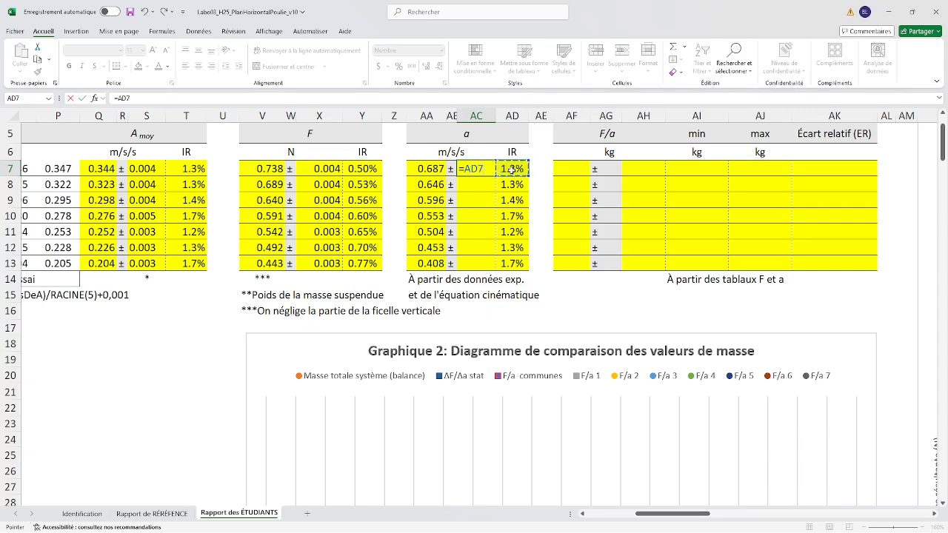
text(*)
click(430, 168)
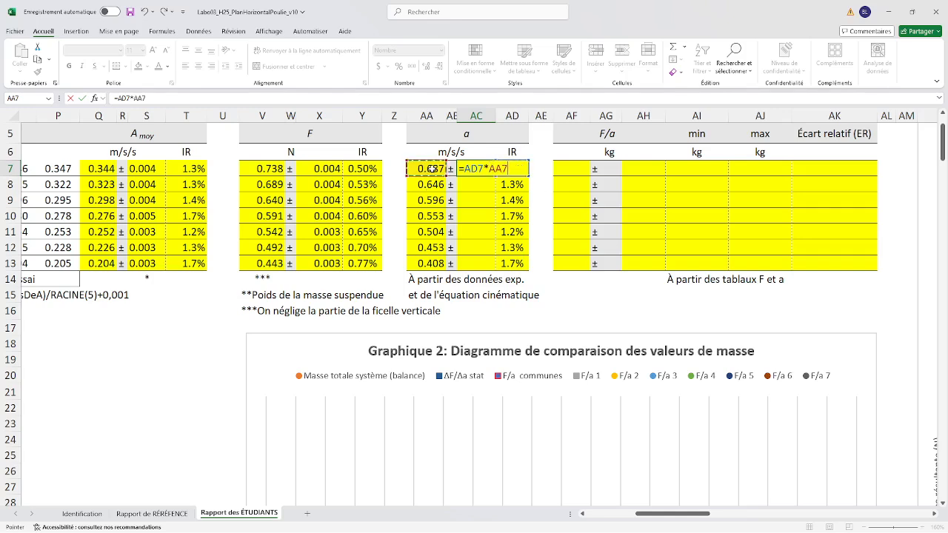
key(Return)
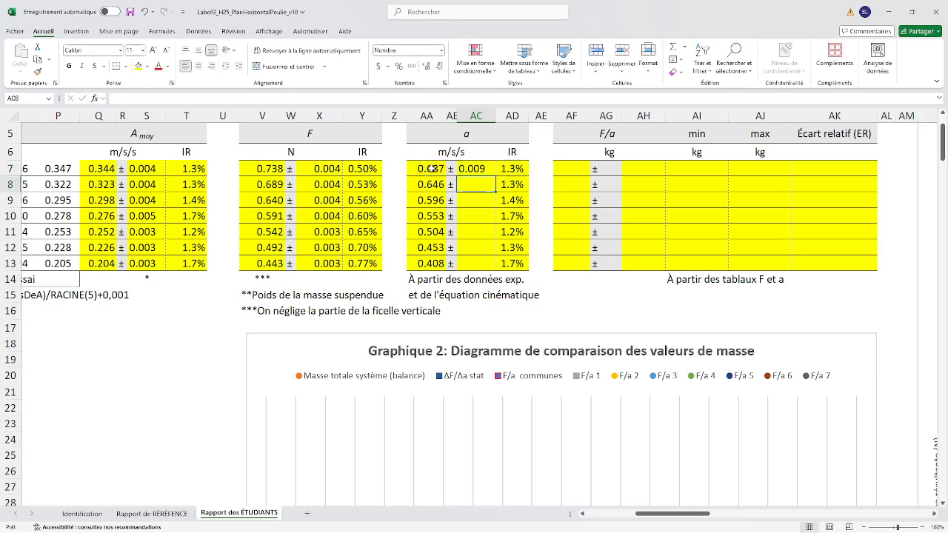
click(479, 171)
drag(495, 175, 495, 265)
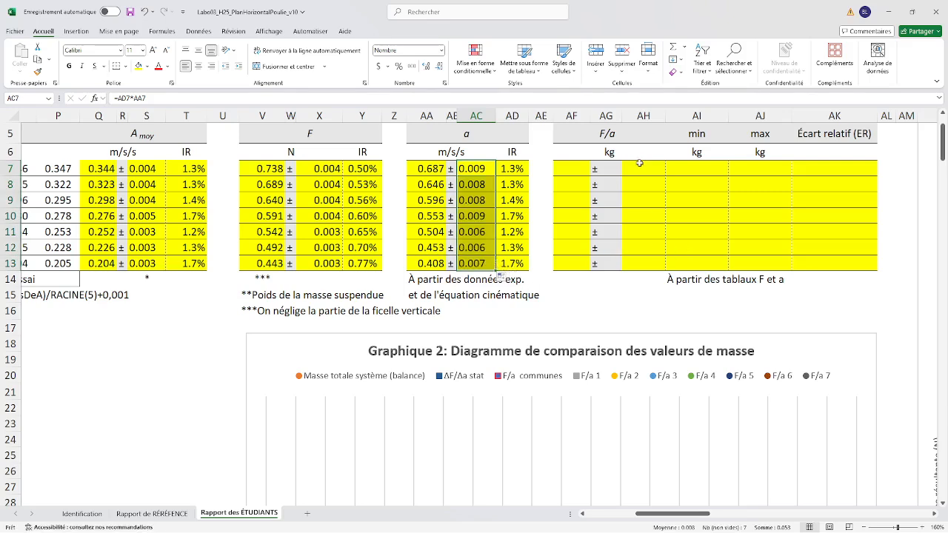
Calculate the first F/a ratio in AF7 with =V7/AA7.
drag(942, 154, 942, 151)
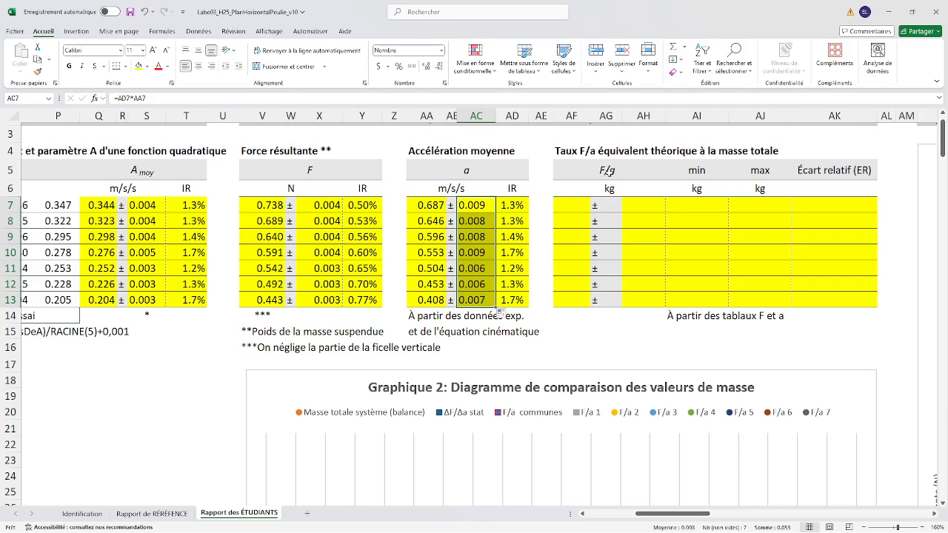
click(567, 204)
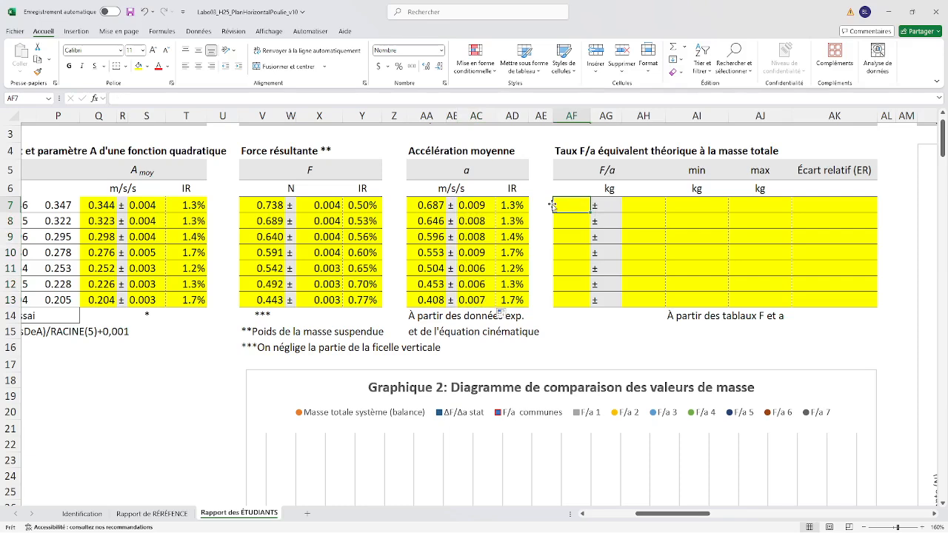
text(=)
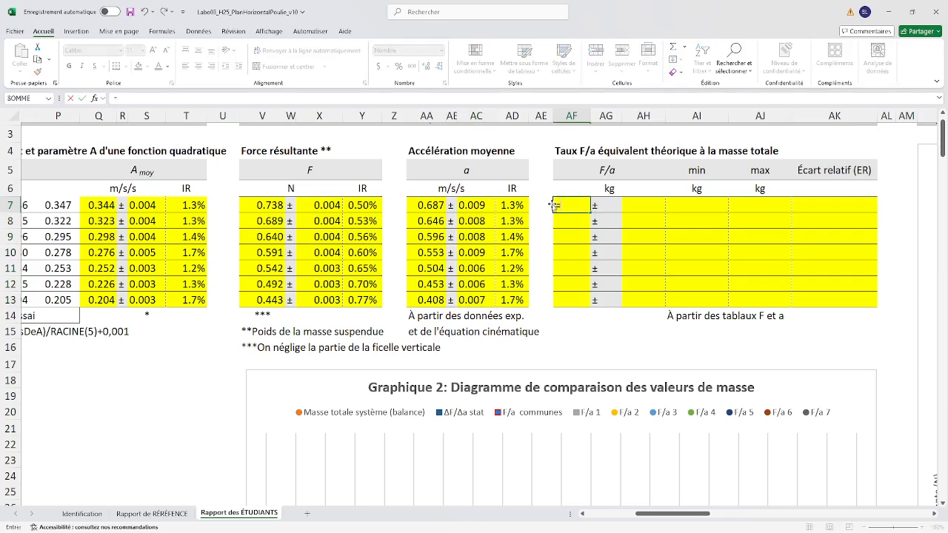
click(275, 205)
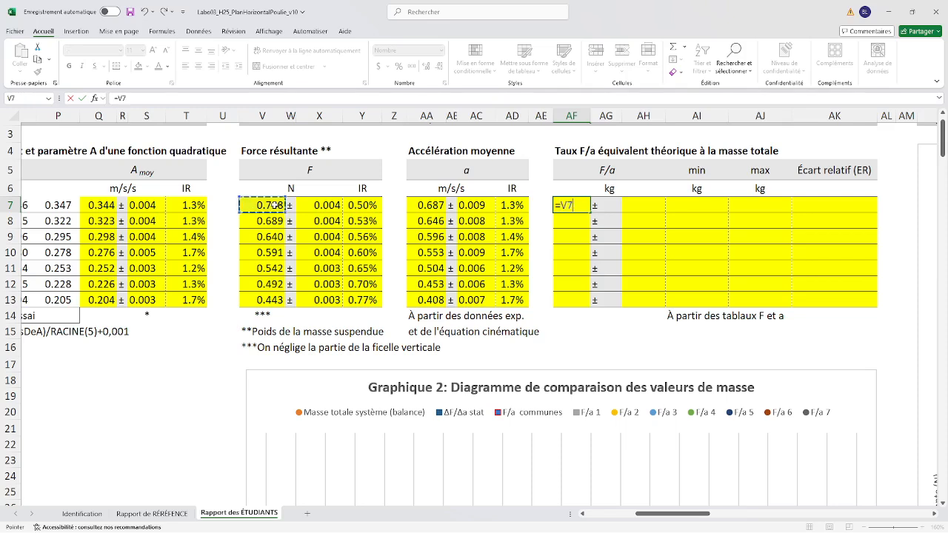
text(/)
click(433, 205)
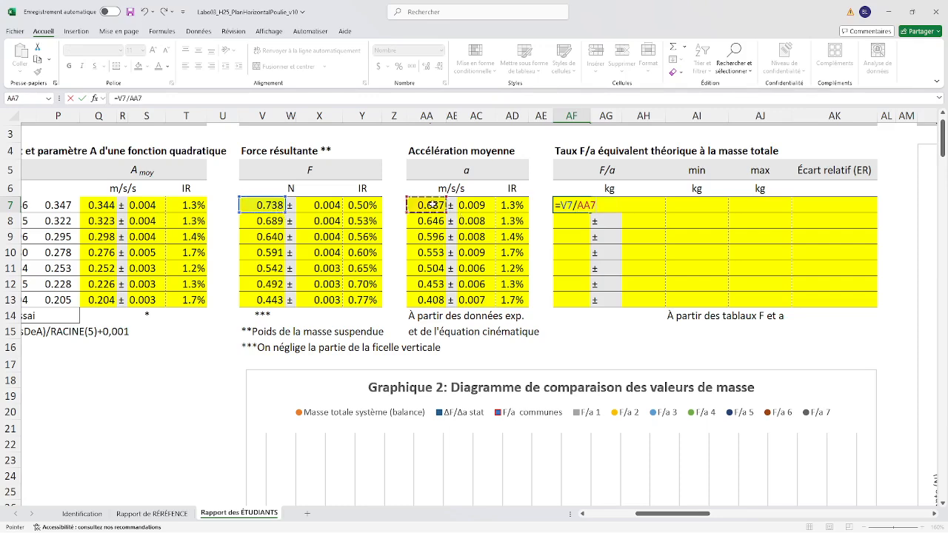
key(Return)
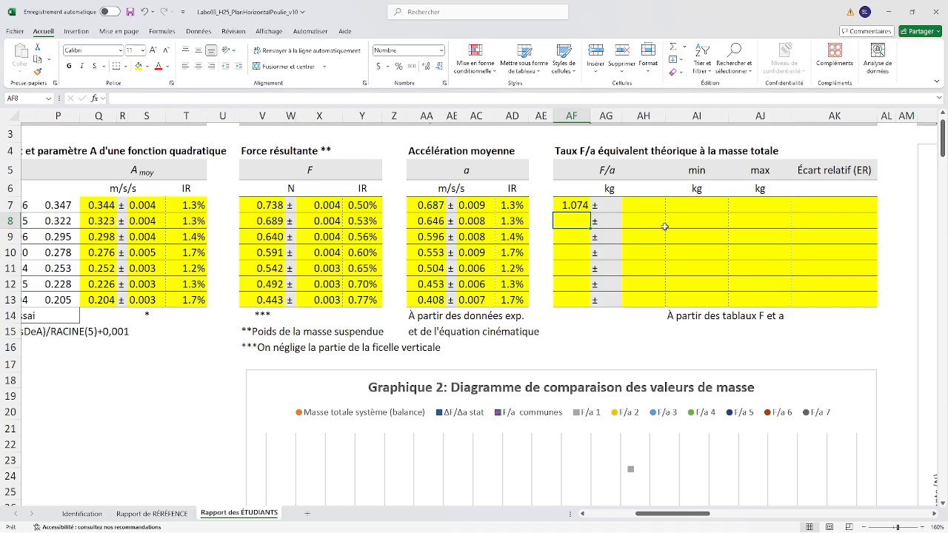
Examine the F/a table's ratio, uncertainty, min and max cells, including the formula in AF7.
click(657, 206)
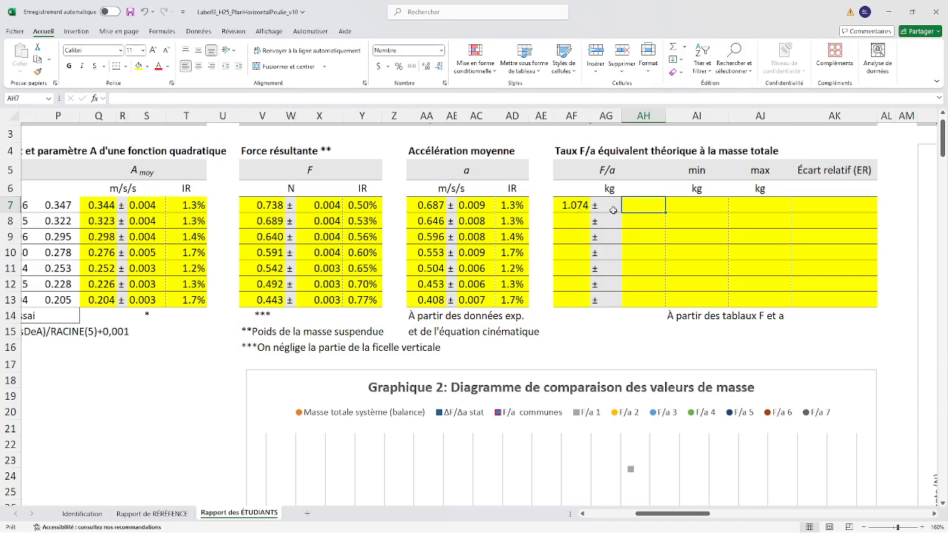
click(699, 207)
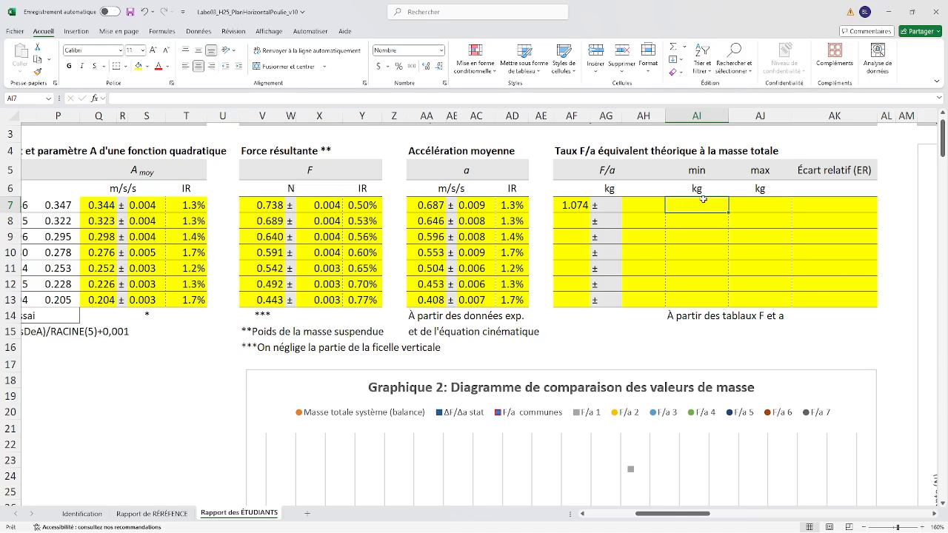
click(700, 171)
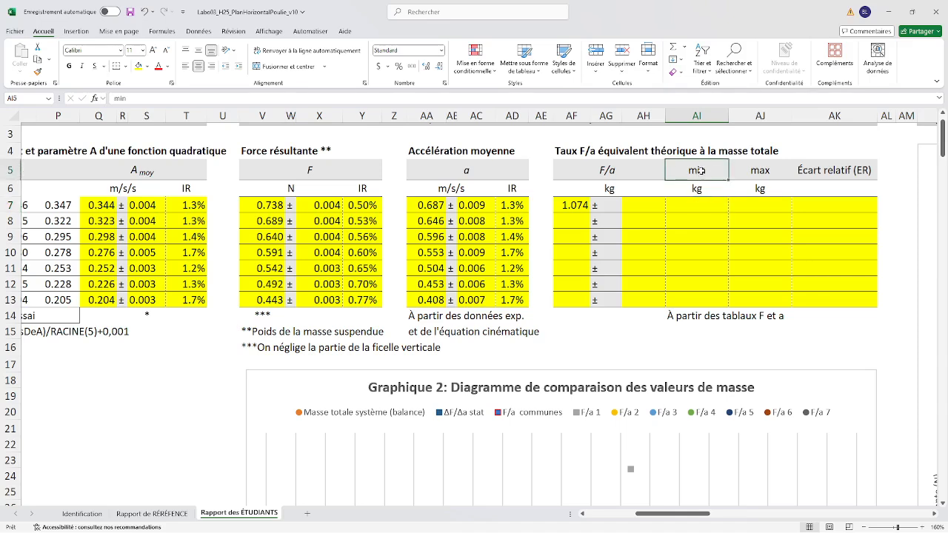
click(747, 171)
click(678, 171)
click(577, 206)
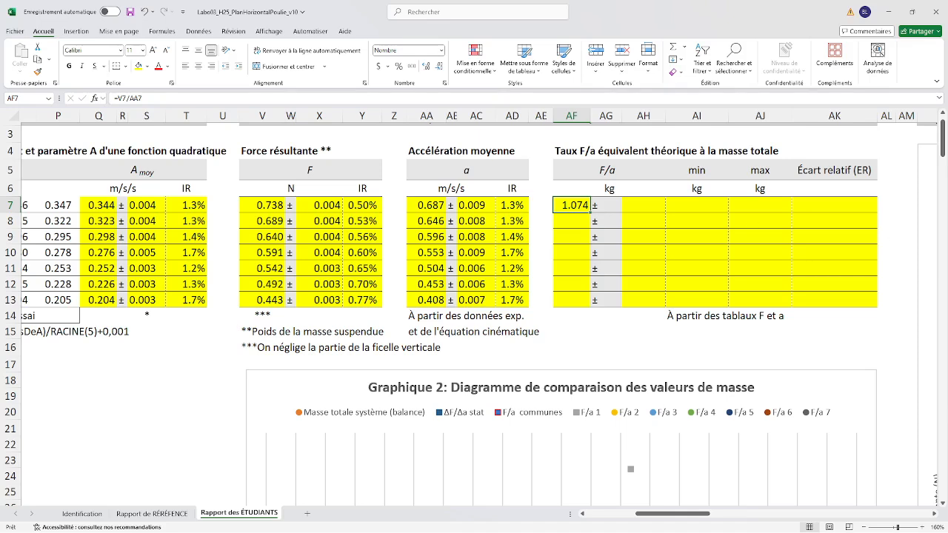
click(636, 208)
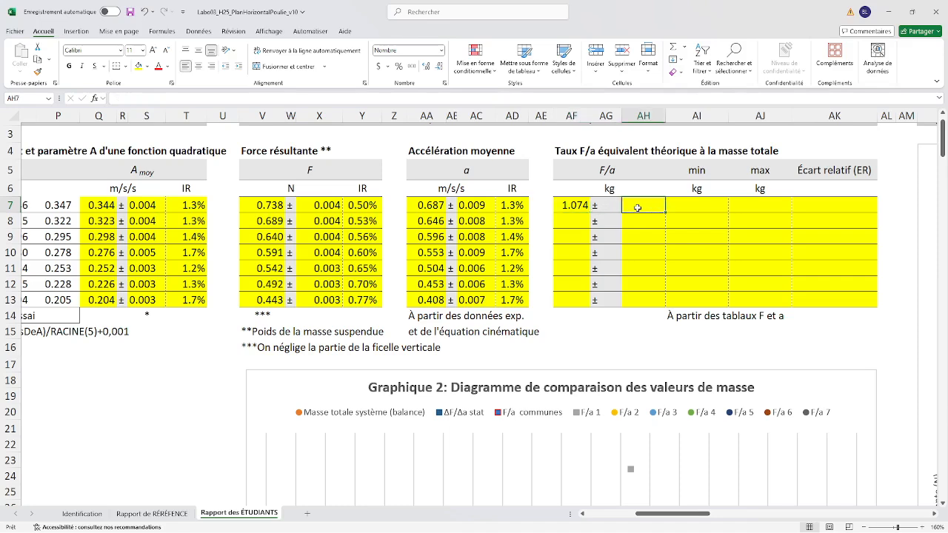
click(567, 206)
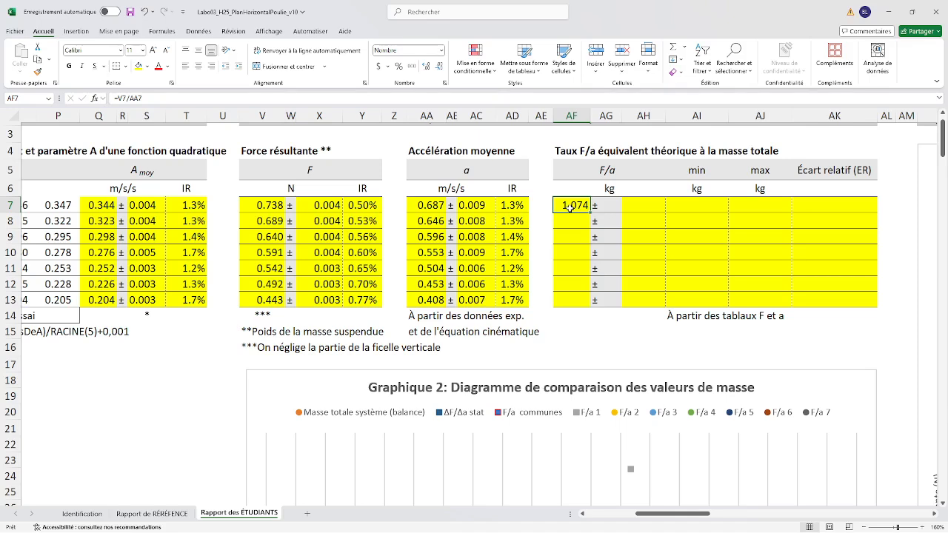
click(575, 221)
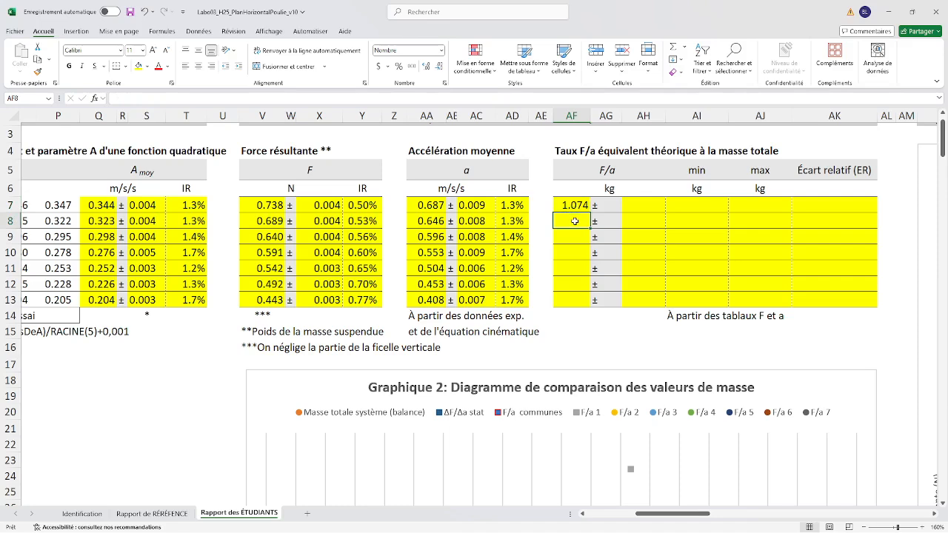
Write the first minimum F/a formula in AI7 as =(V7-X7)/(AA7-AC7).
click(695, 205)
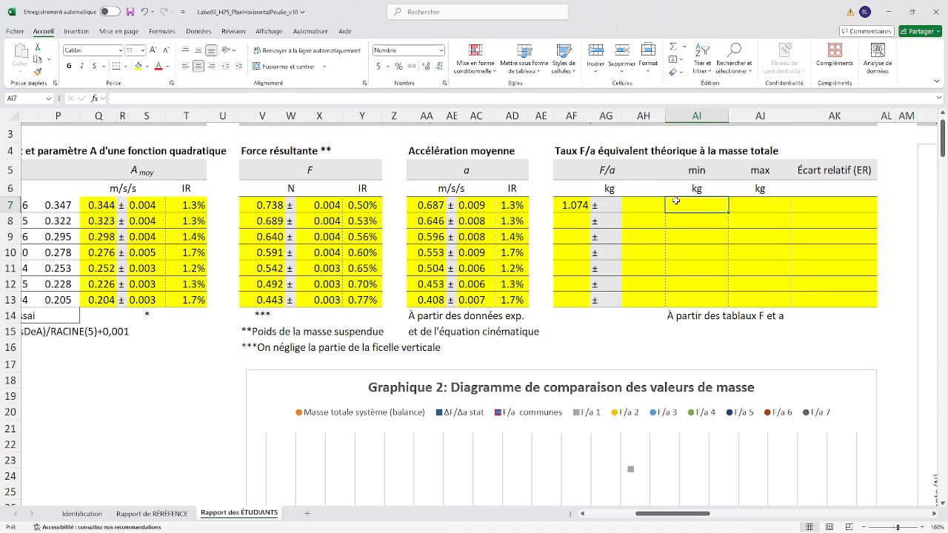
text(=)
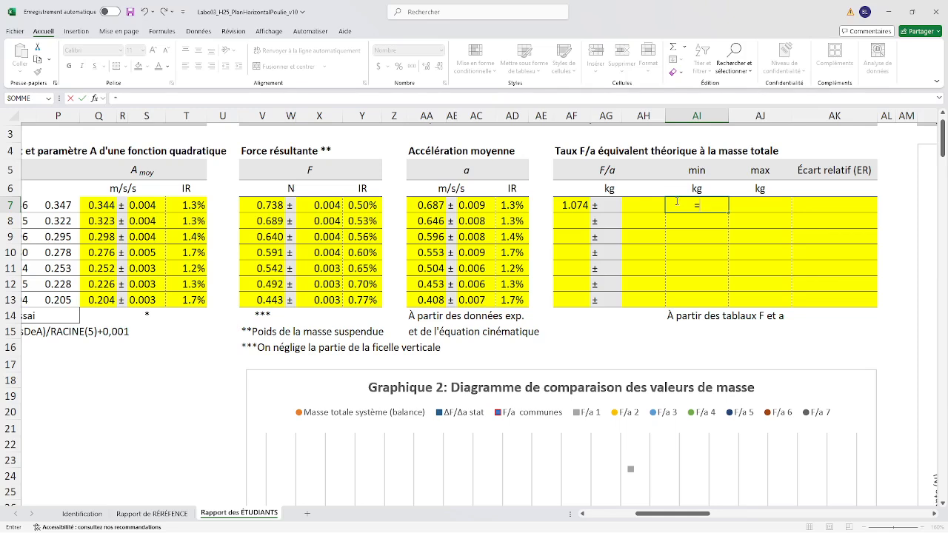
text(()
click(269, 205)
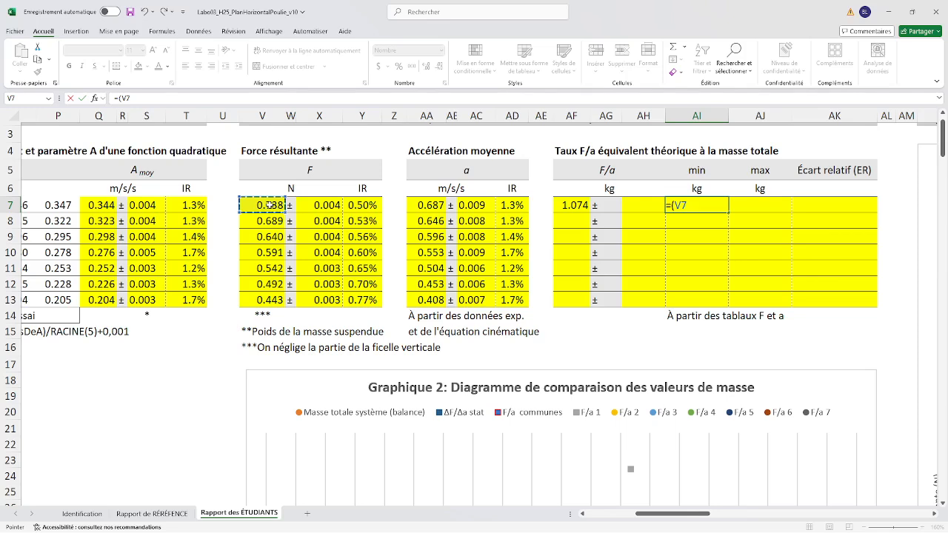
text(-)
click(314, 205)
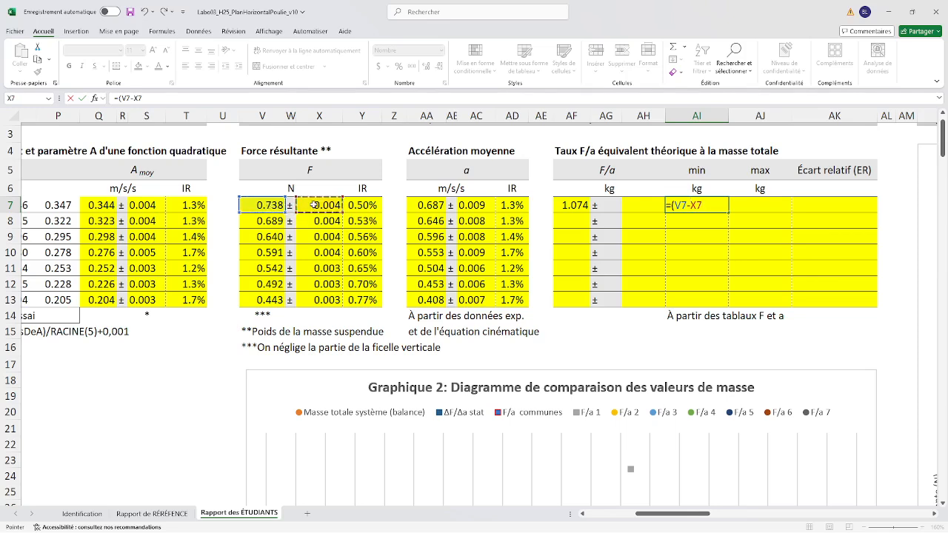
text()/)
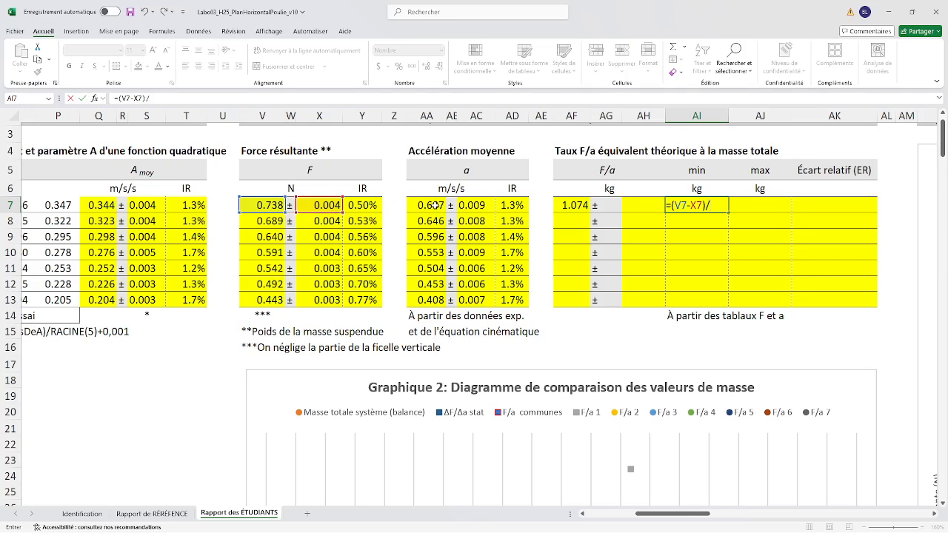
text(()
click(436, 205)
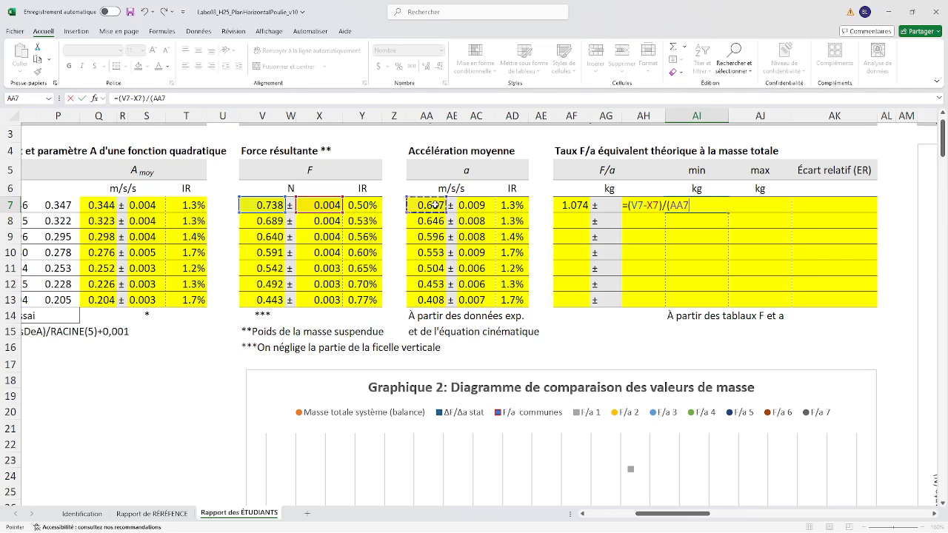
text(-)
click(474, 205)
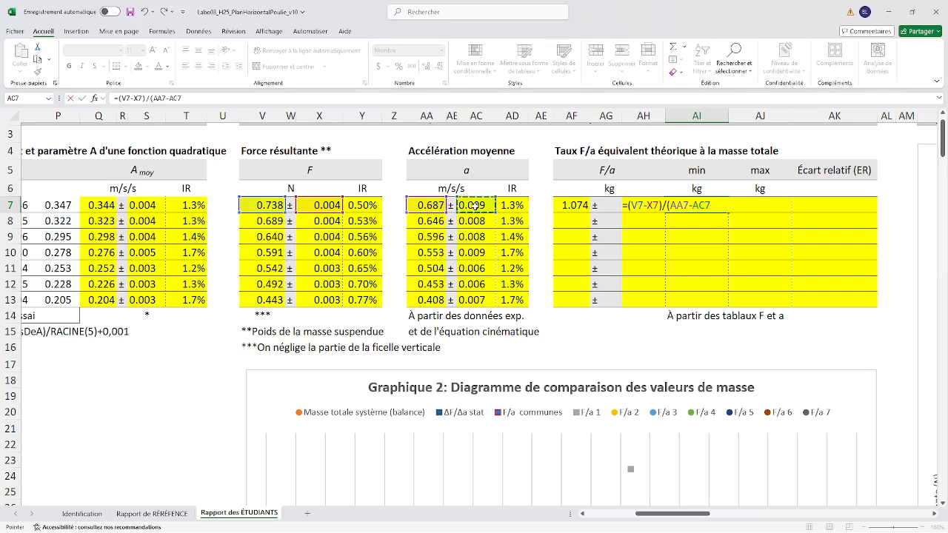
text())
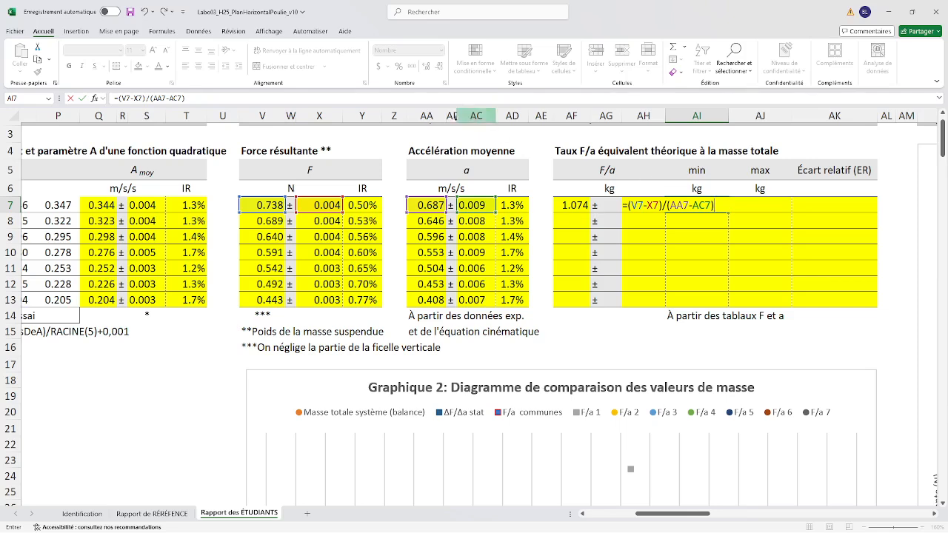
Change the minus in the AI7 formula's denominator to a plus, making it =(V7-X7)/(AA7+AC7).
click(178, 99)
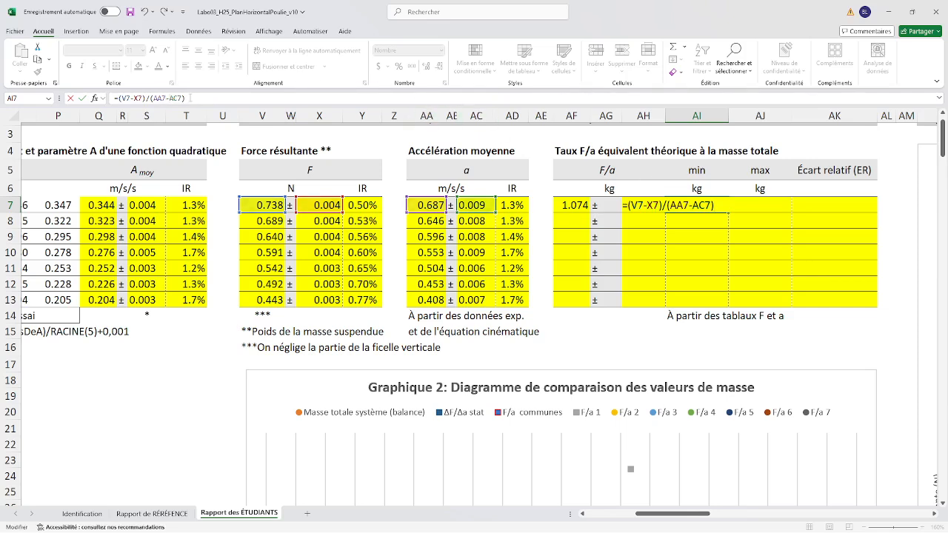
key(BackSpace)
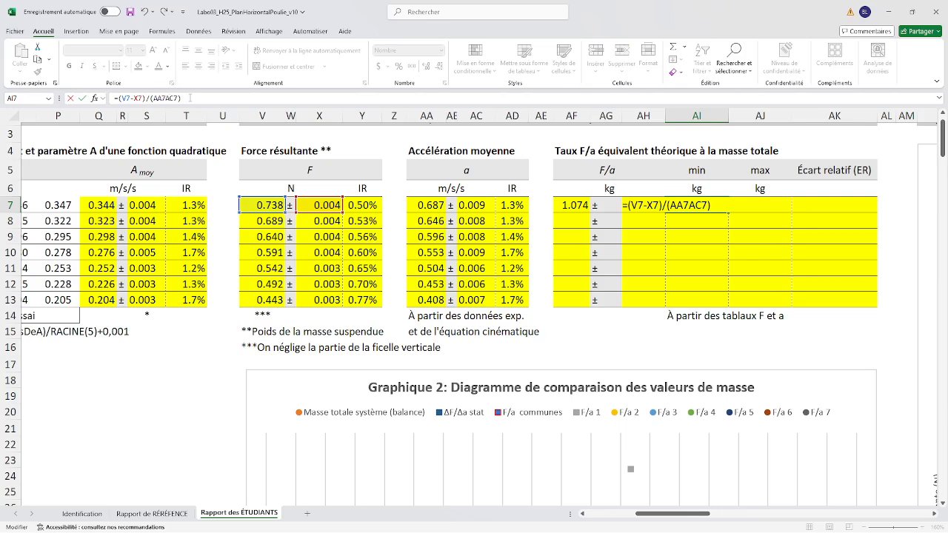
text(+)
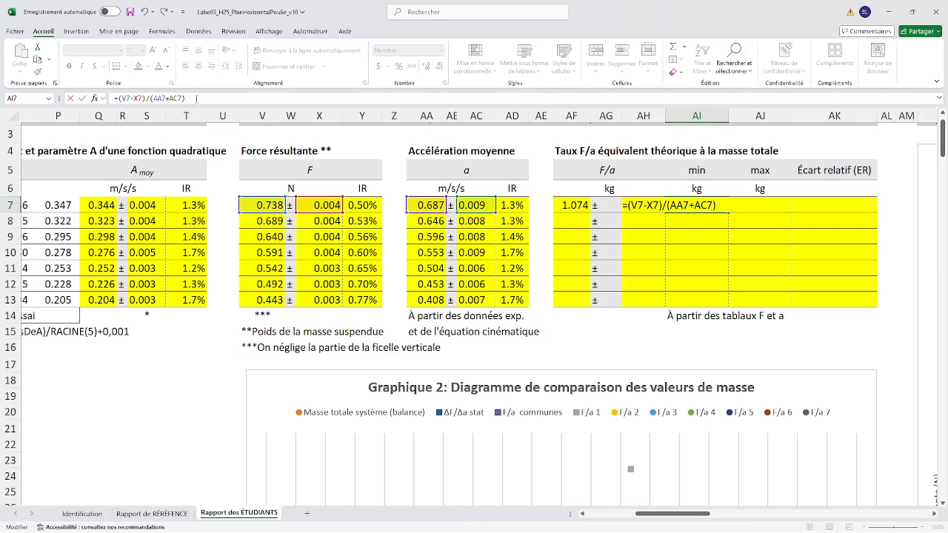
key(Return)
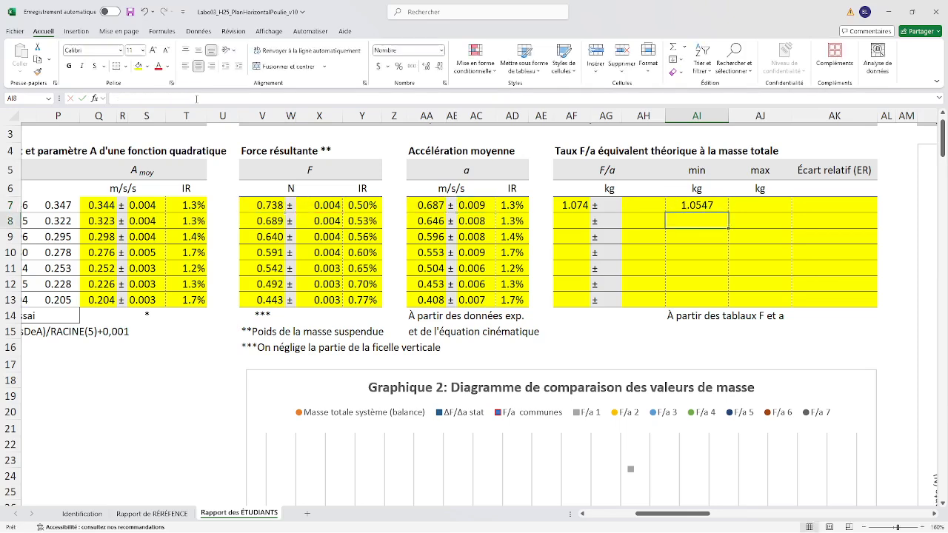
Calculate the first maximum F/a value in AJ7 with =(V7+X7)/(AA7-AC7).
click(759, 206)
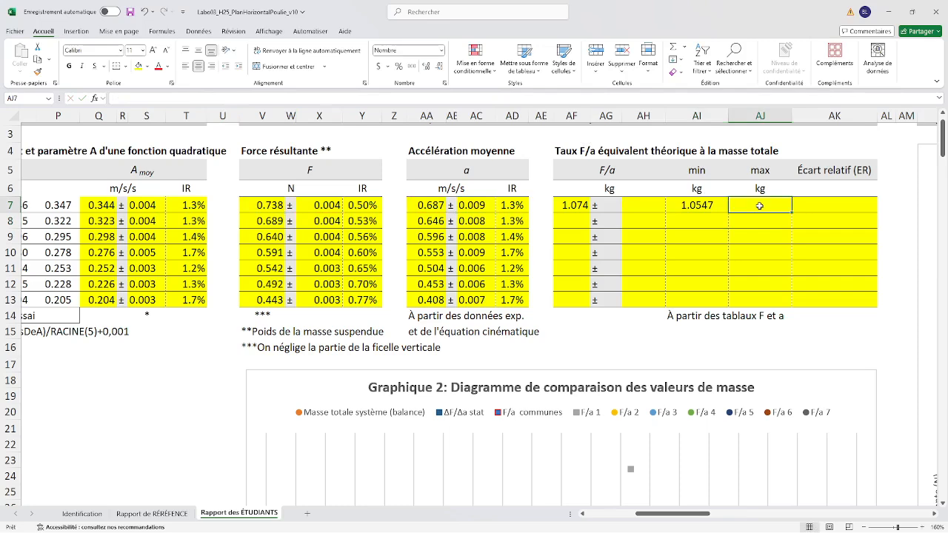
text(=)
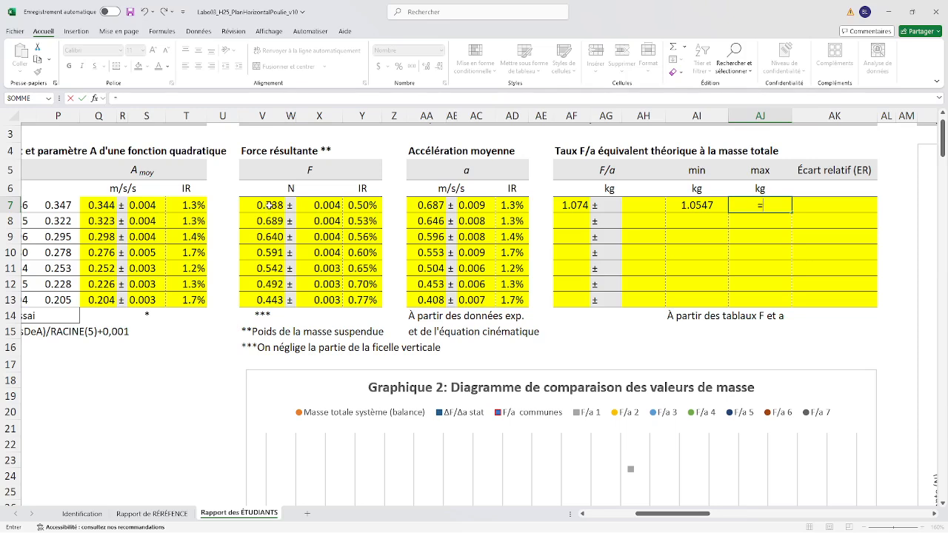
text(()
click(269, 205)
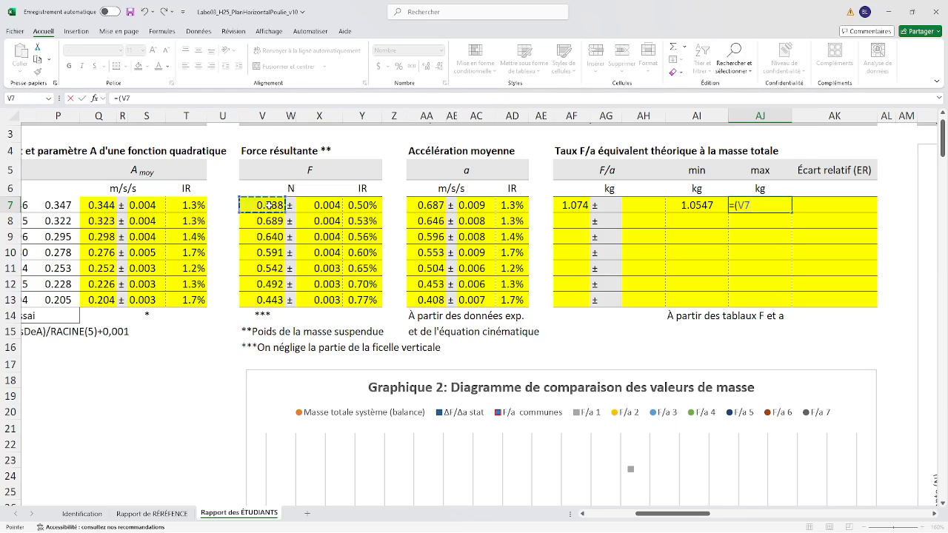
text(+)
click(323, 206)
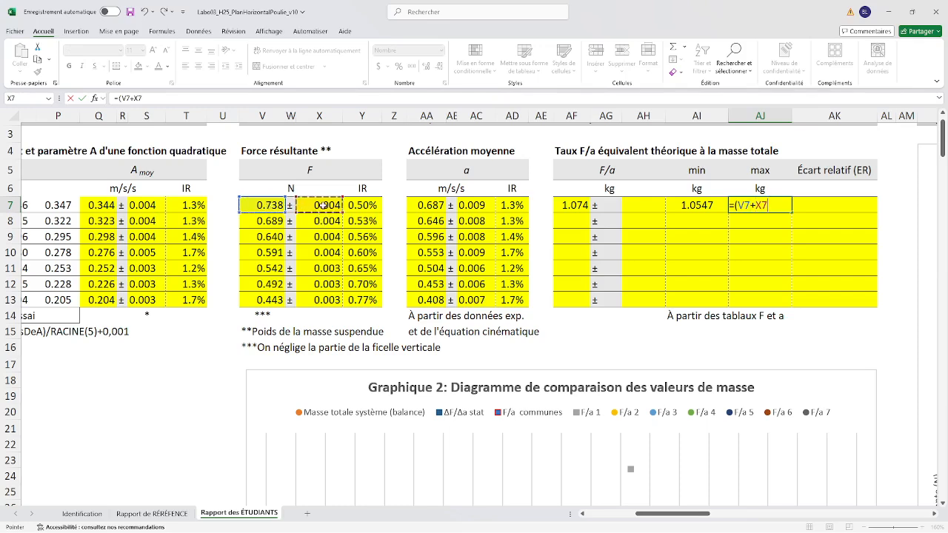
text()/()
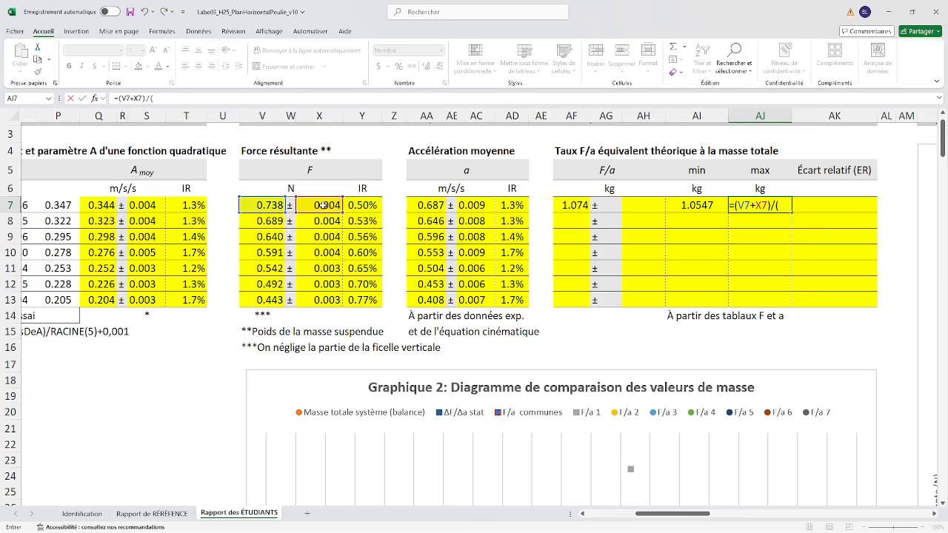
click(430, 206)
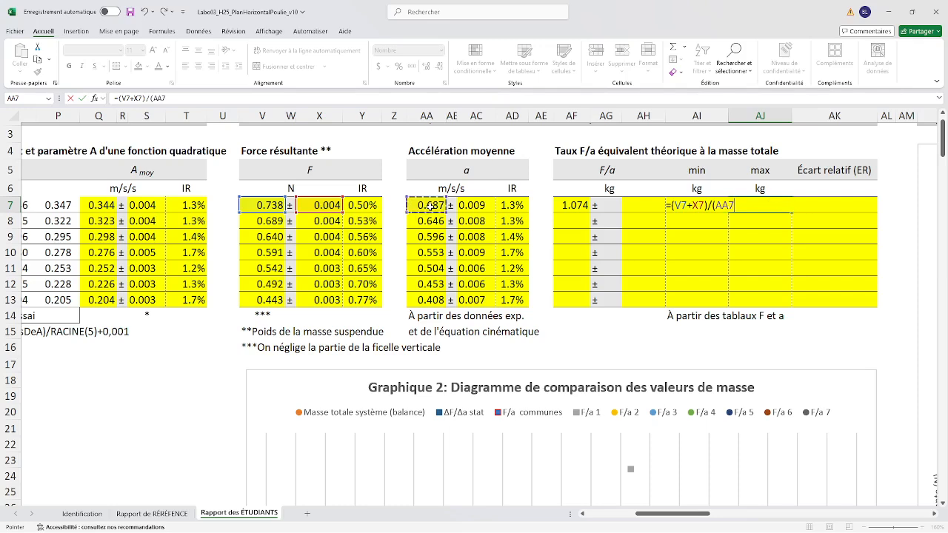
text(-)
click(484, 209)
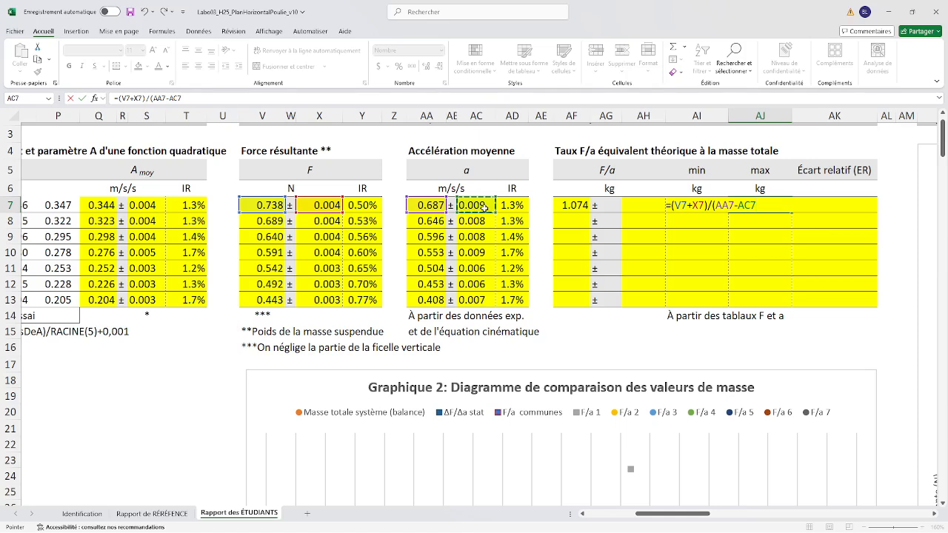
text())
key(Return)
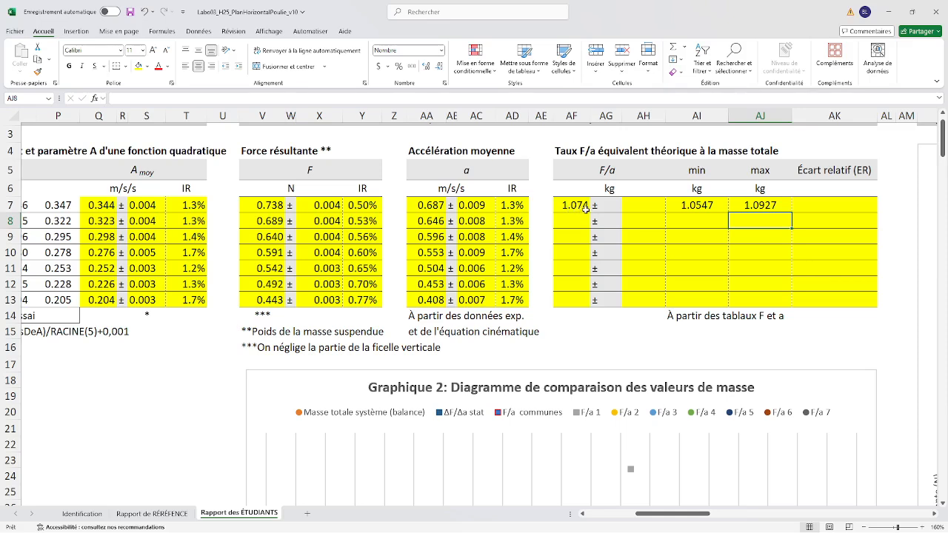
Replace the F/a formula in AF7 with the average of the min and max, =(AI7+AJ7)/2.
click(576, 205)
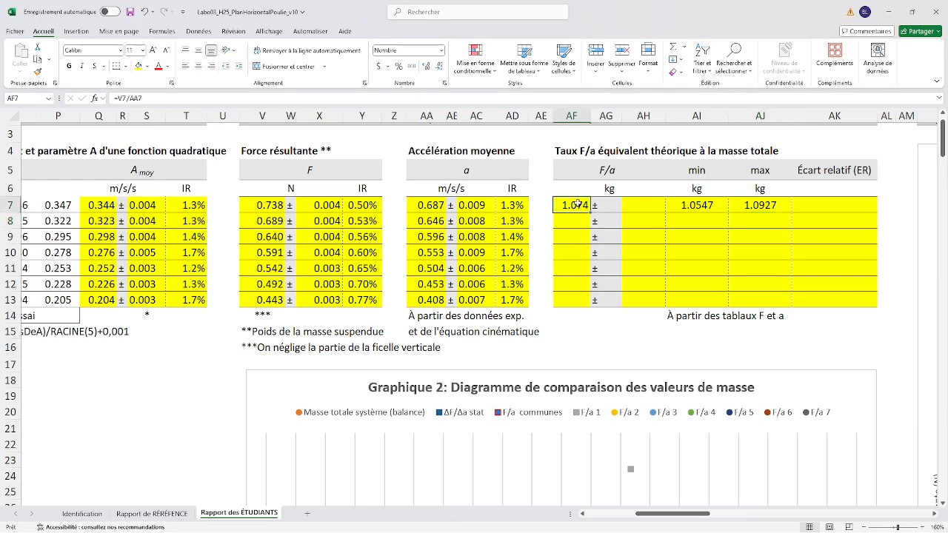
drag(144, 98, 118, 98)
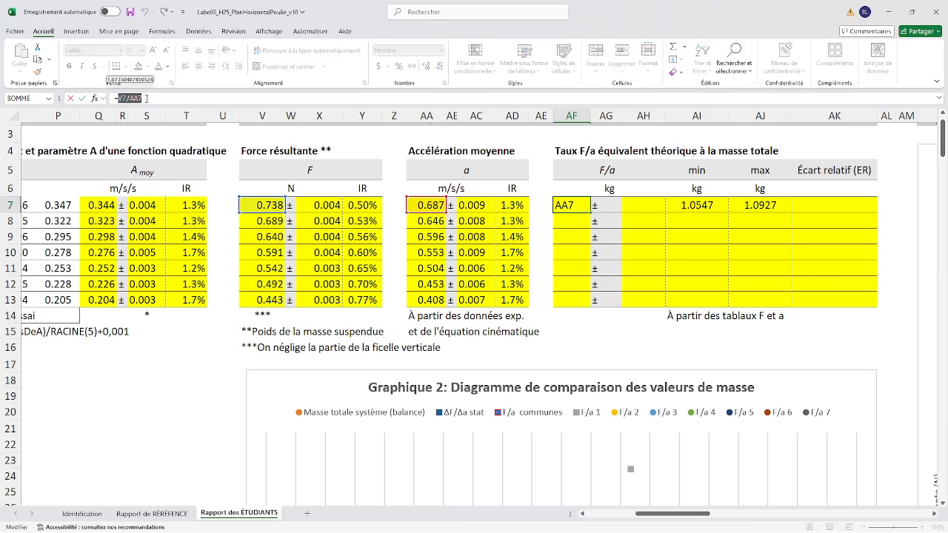
key(BackSpace)
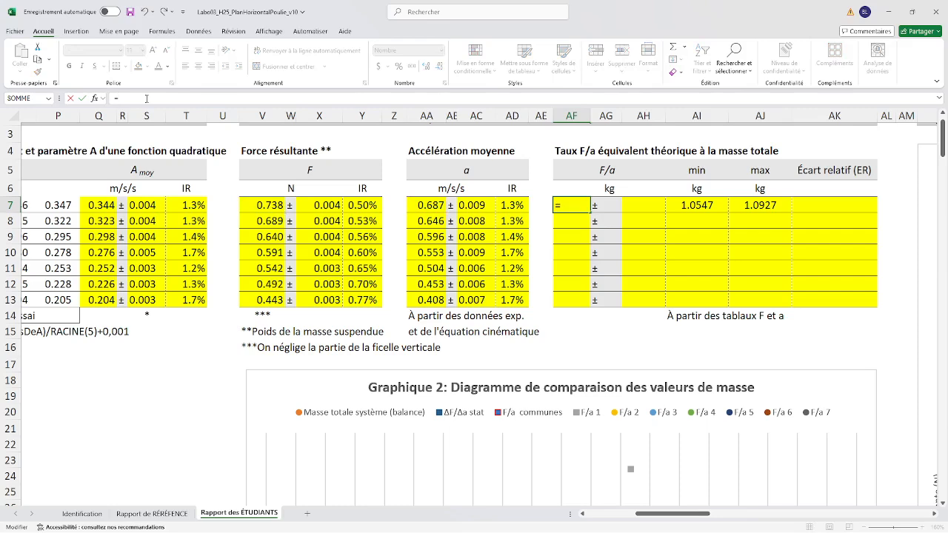
text(()
click(704, 206)
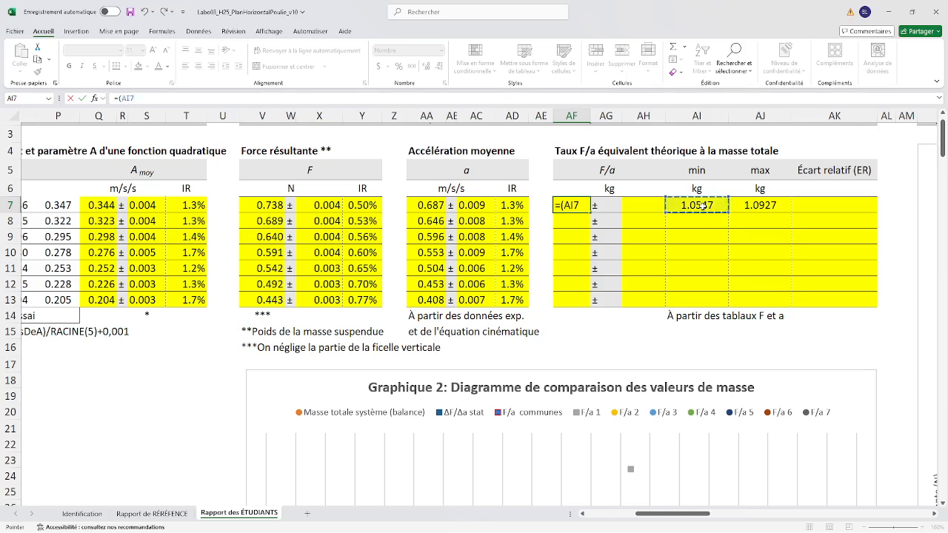
text(+)
click(780, 204)
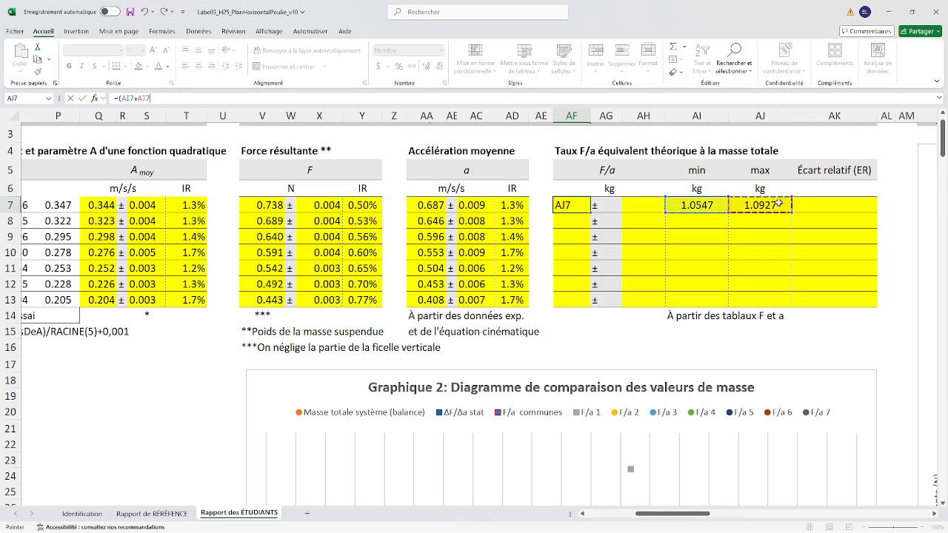
text()/2)
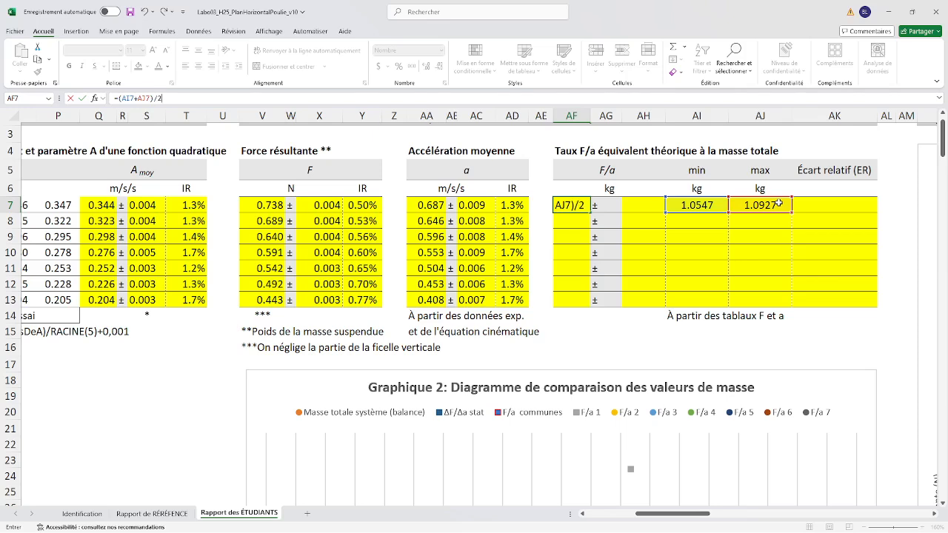
key(Return)
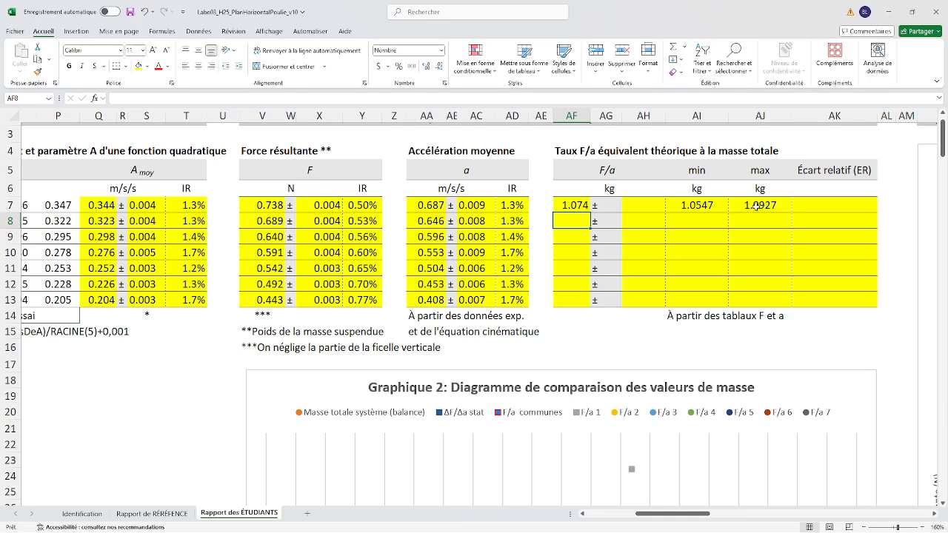
Examine the formulas of the first row's F/a, min and max cells in AF7, AI7 and AJ7.
click(583, 207)
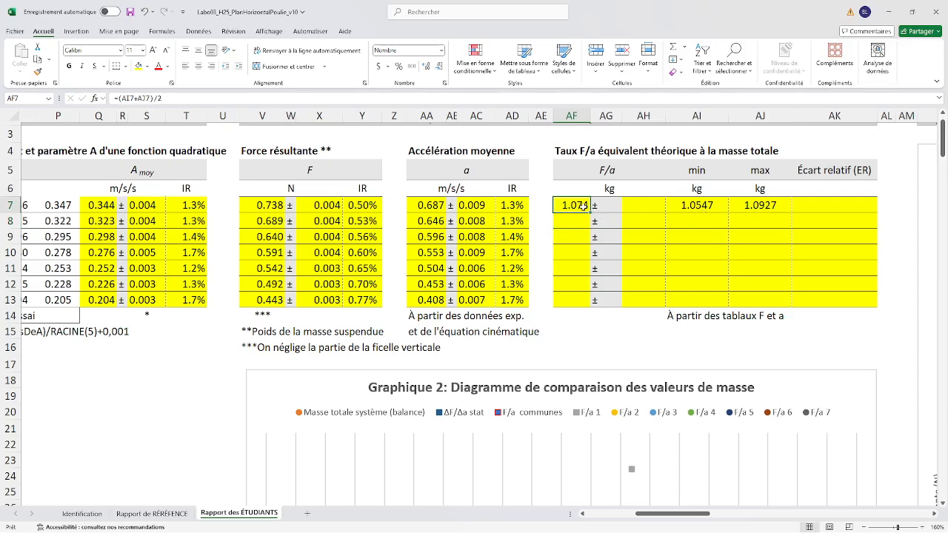
click(687, 207)
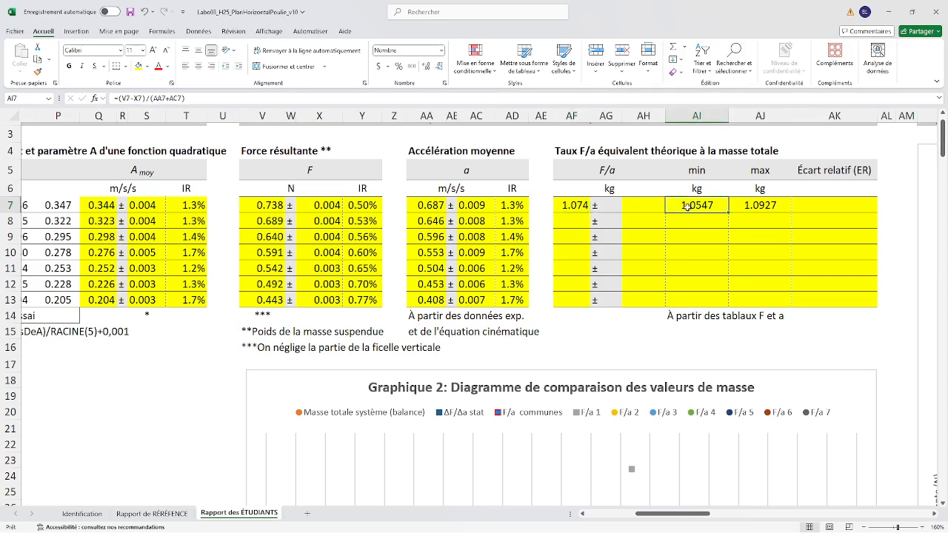
click(756, 208)
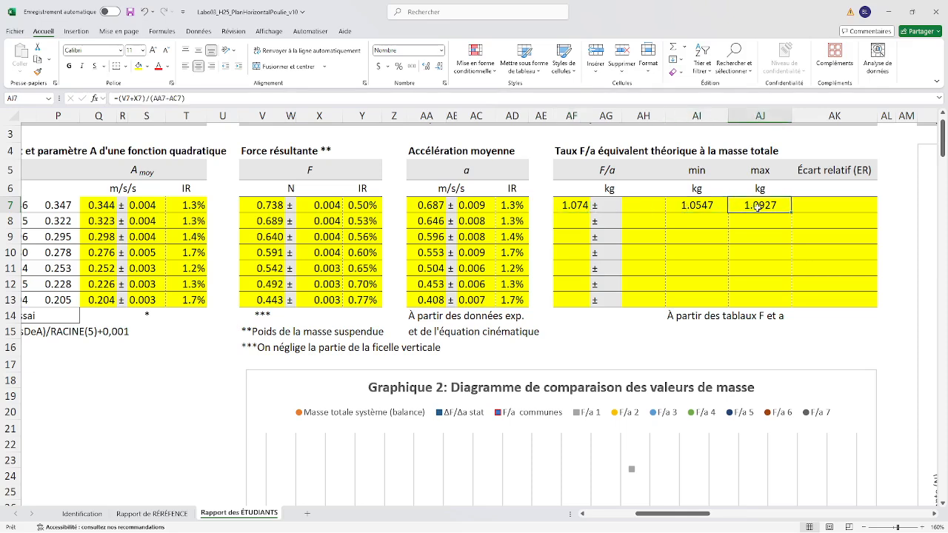
click(714, 205)
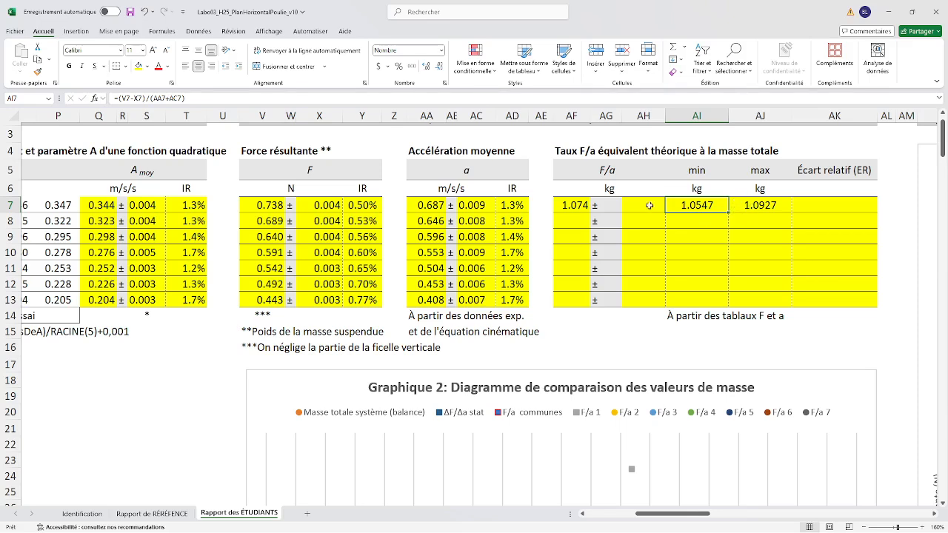
click(570, 206)
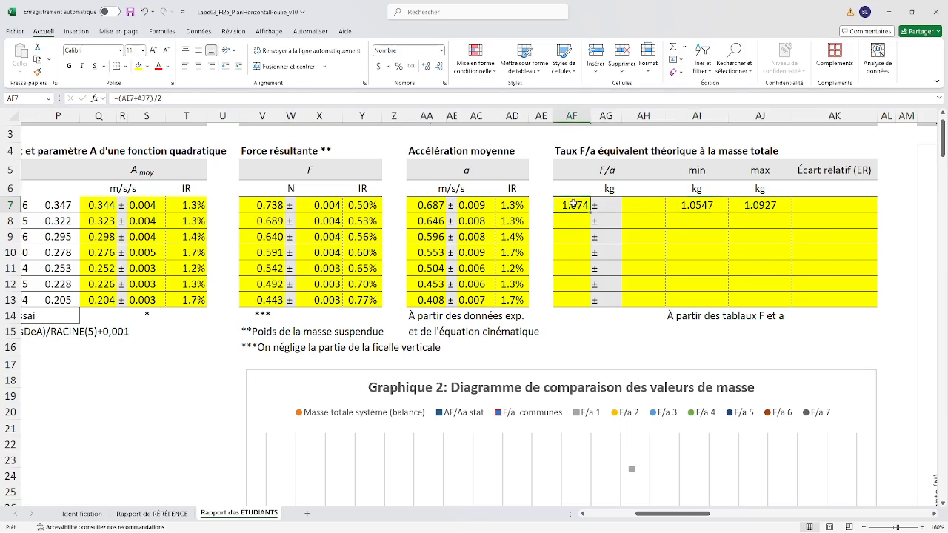
click(707, 205)
click(756, 205)
click(716, 205)
click(749, 206)
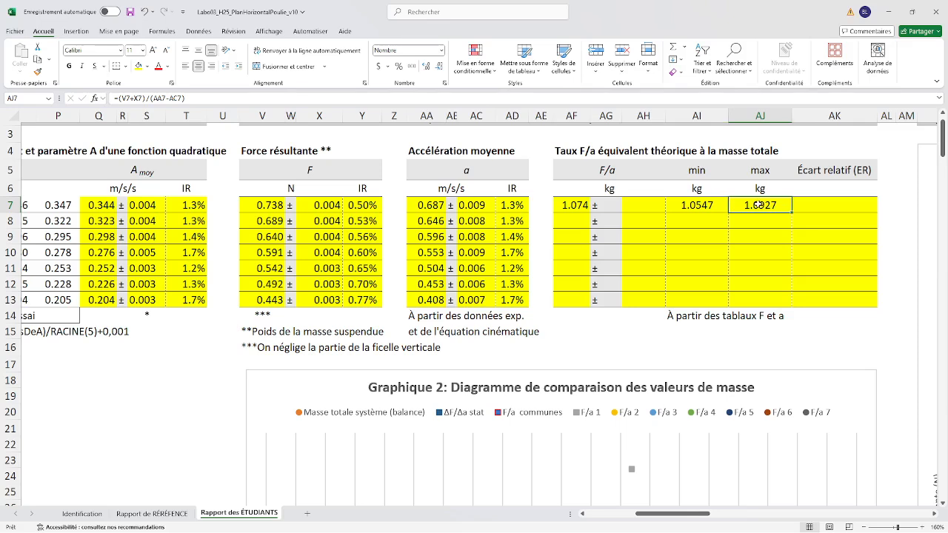
Calculate the first F/a uncertainty in AH7 as half the range, =(AJ7-AI7)/2.
click(655, 206)
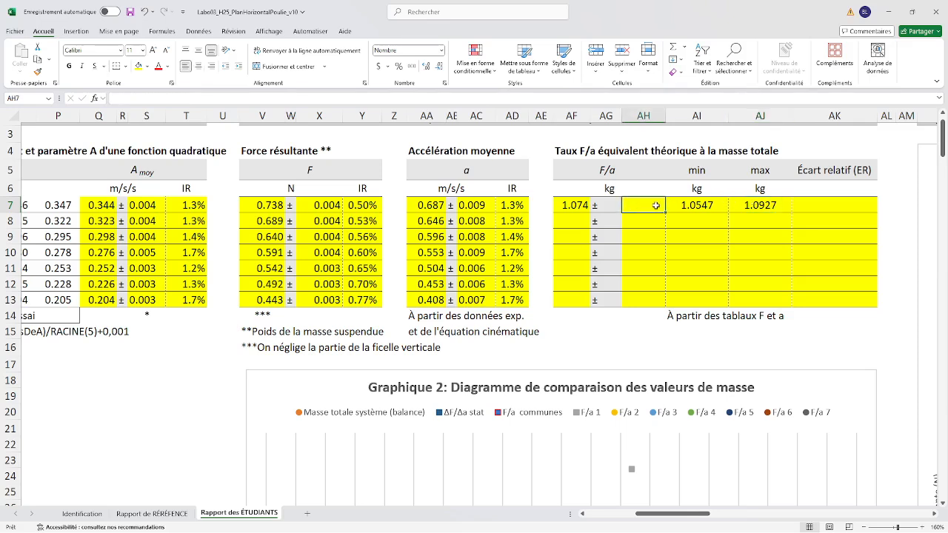
text(=)
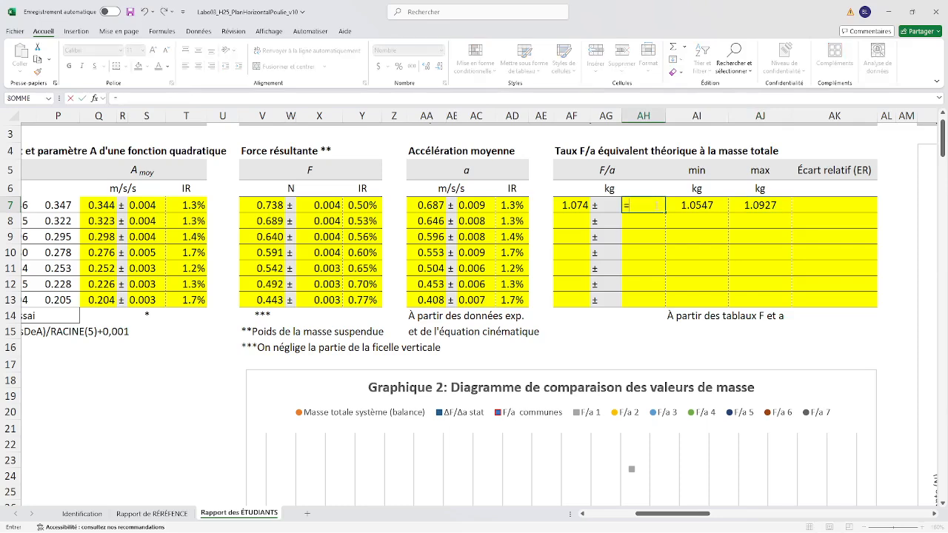
text(()
click(774, 206)
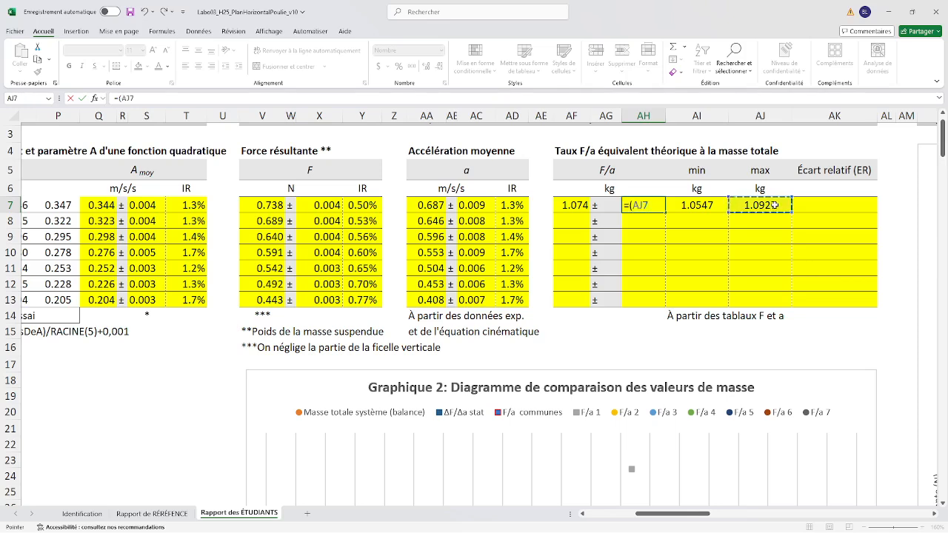
text(-)
click(717, 204)
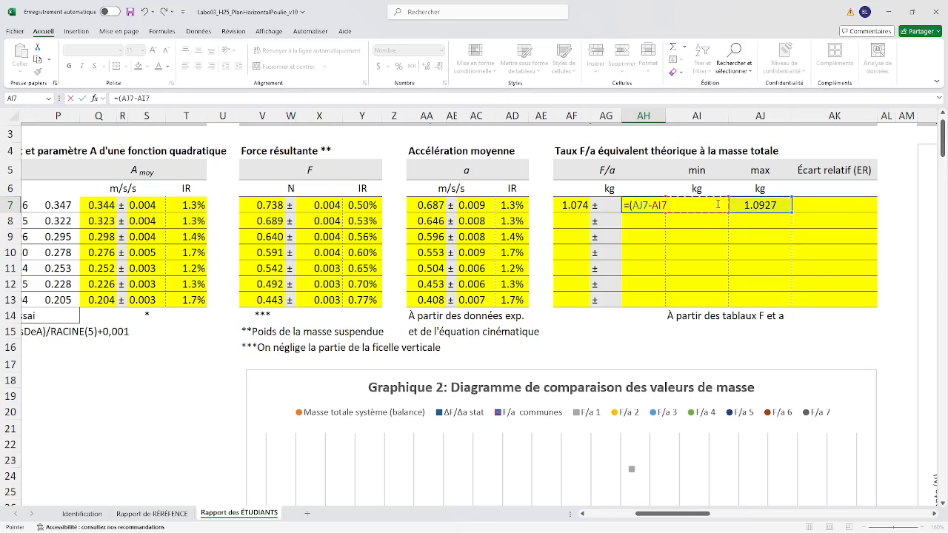
text()/2)
key(Return)
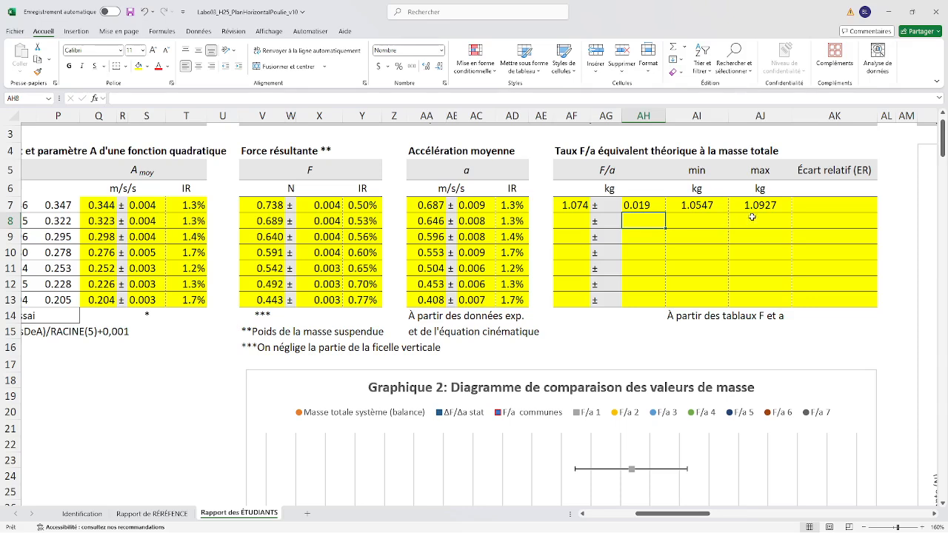
Calculate the first relative deviation in AK7 with =AH7/AF7 and show it as a percentage with one decimal.
click(831, 205)
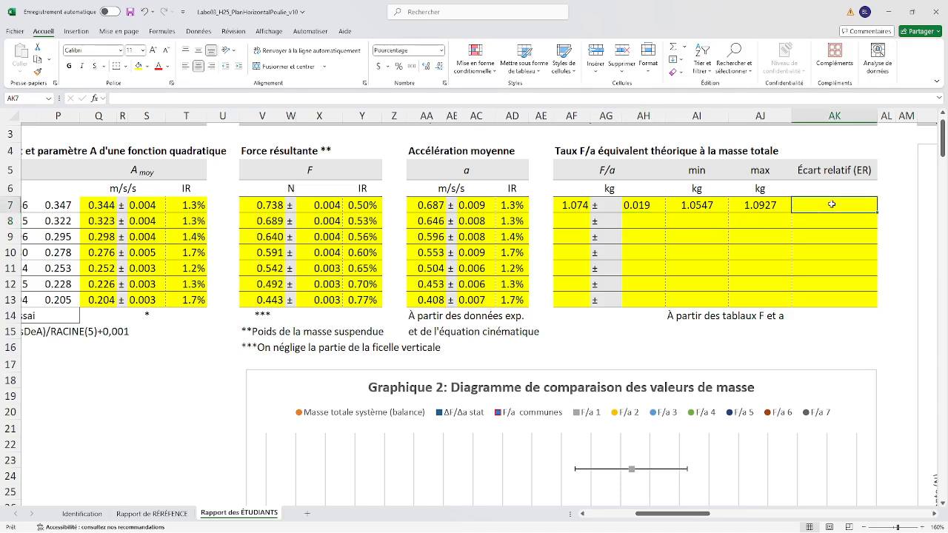
text(=)
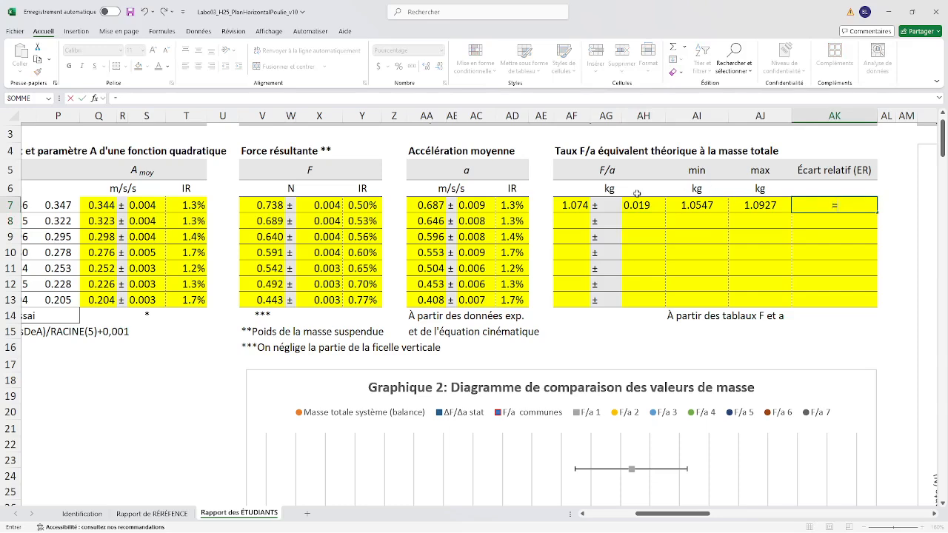
click(646, 211)
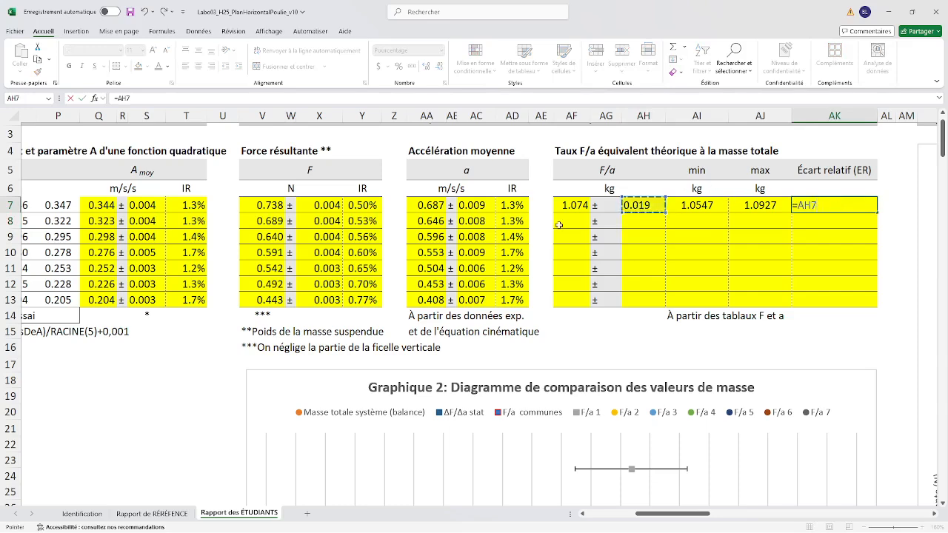
text(/)
click(577, 205)
key(Return)
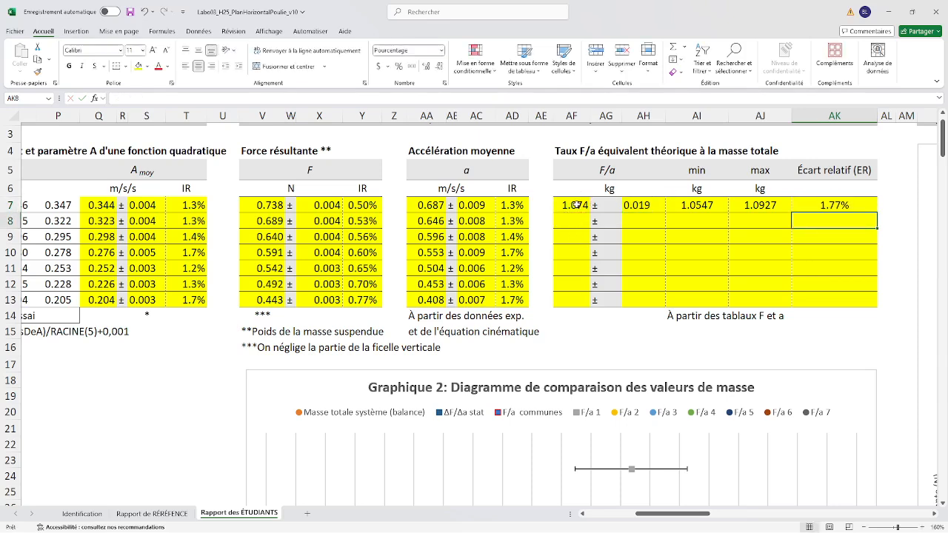
click(844, 206)
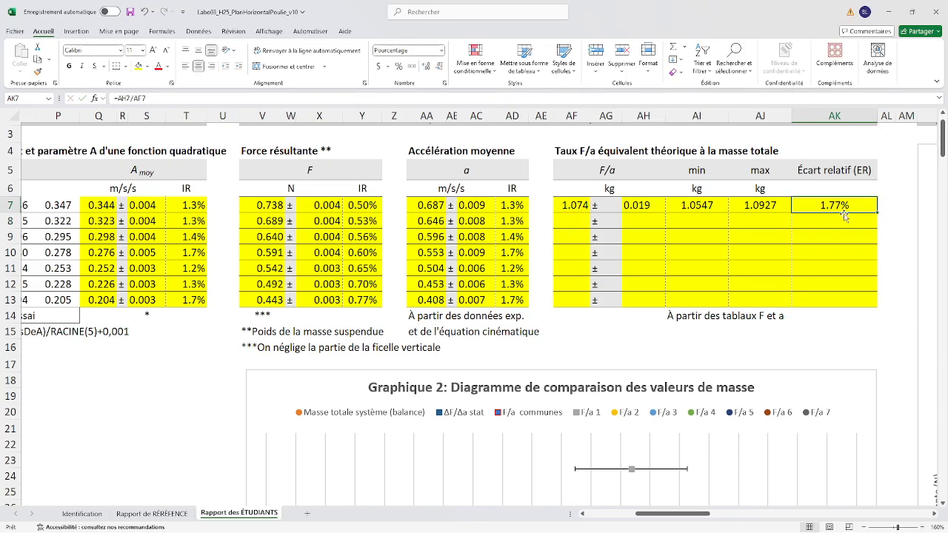
click(438, 66)
Fill the F/a table's first row of formulas, AF7 to AK7, down through row 13.
drag(578, 206, 882, 274)
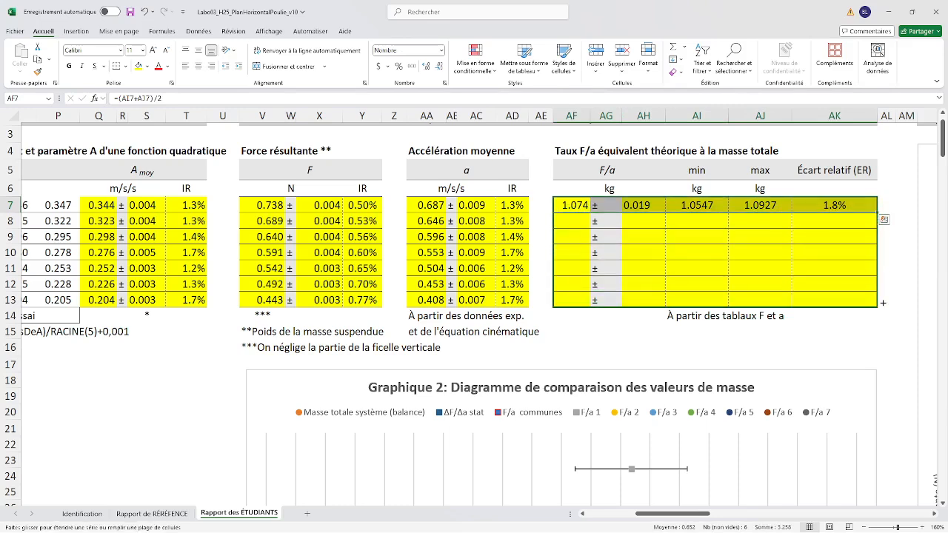
drag(883, 302, 883, 304)
click(851, 325)
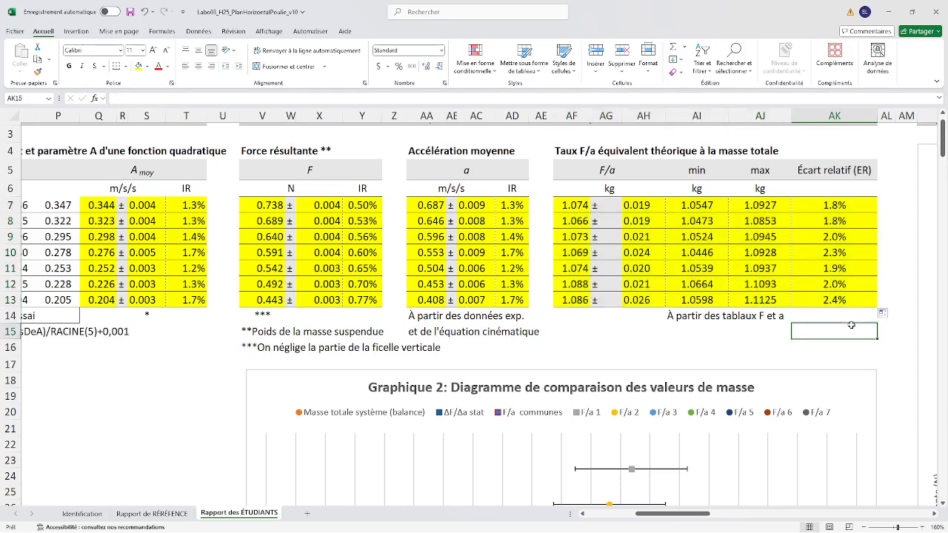
Centre the ± signs of the F/a table horizontally in AG7:AG13.
drag(614, 207, 628, 314)
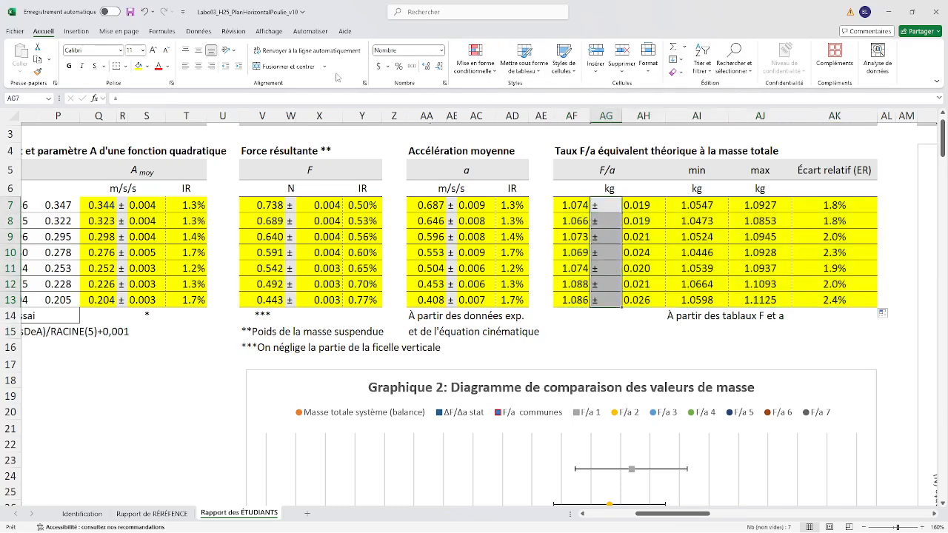
click(197, 66)
click(650, 327)
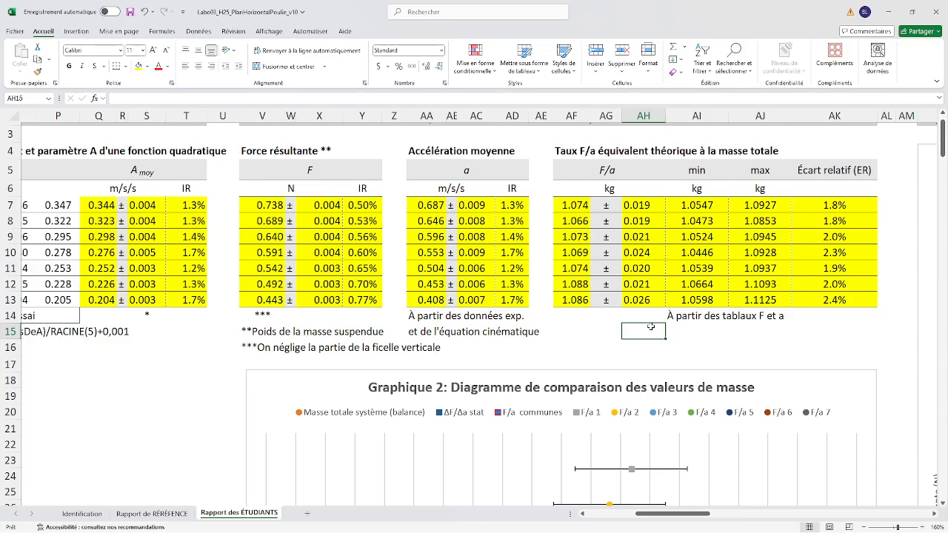
Examine the F/a points and error bars of the seven trials in Graphique 2.
scroll(650, 327, up, 1)
scroll(655, 326, down, 2)
scroll(655, 327, down, 1)
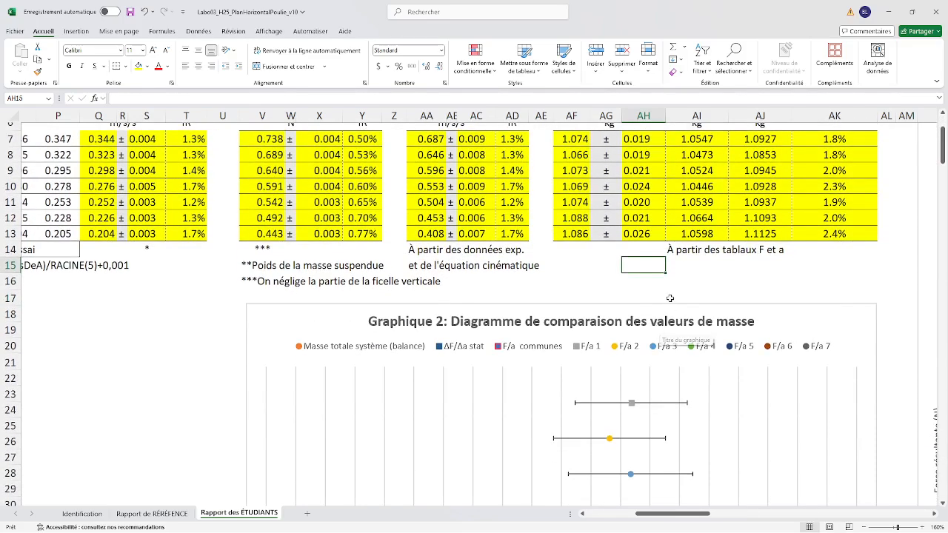
scroll(669, 298, down, 3)
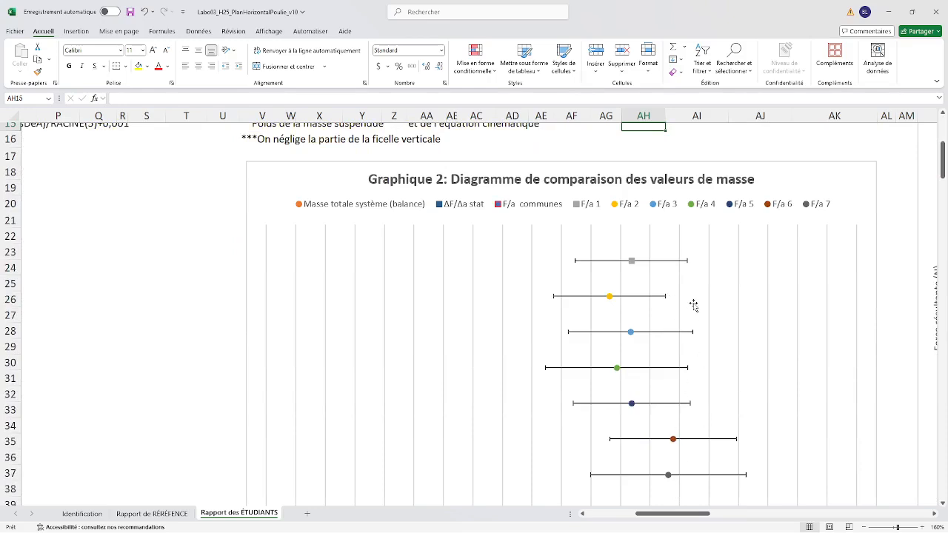
scroll(694, 303, up, 1)
Examine Graphique 1's resultant force versus acceleration points, error bars, trendline and equation.
drag(944, 156, 944, 123)
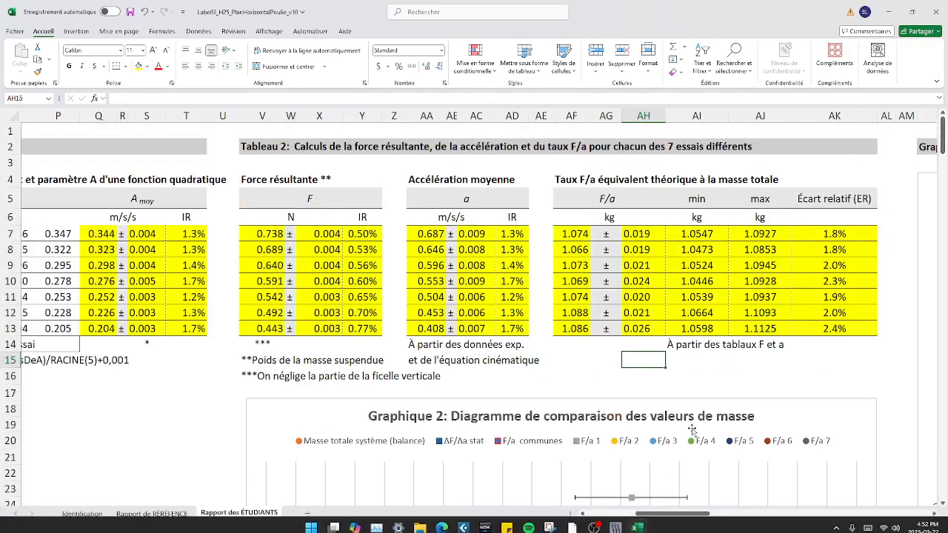
drag(675, 517, 750, 516)
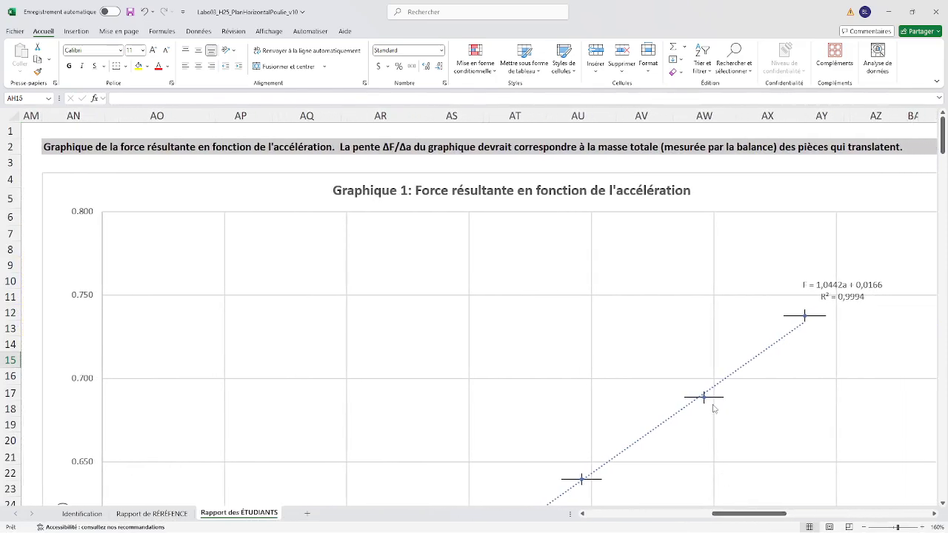
scroll(709, 394, down, 1)
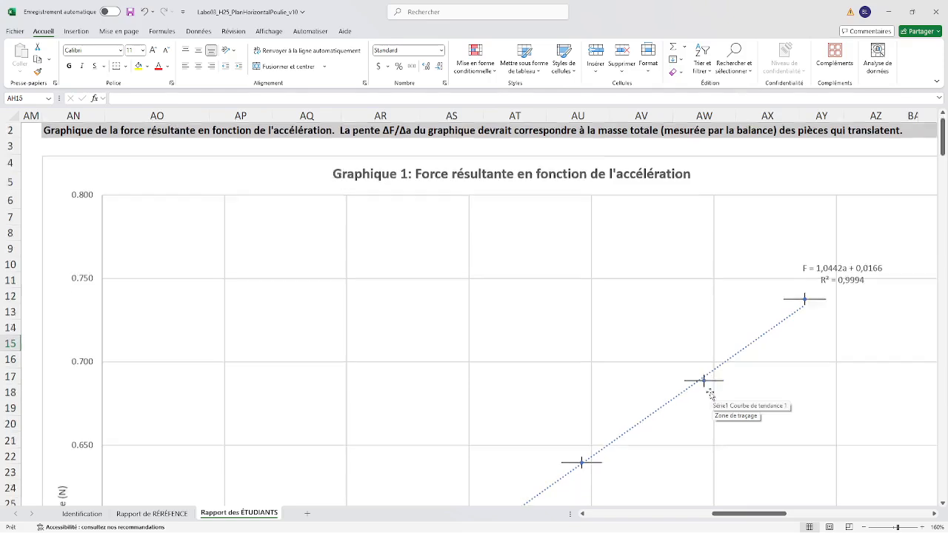
scroll(710, 394, down, 4)
scroll(709, 394, up, 4)
scroll(710, 394, down, 3)
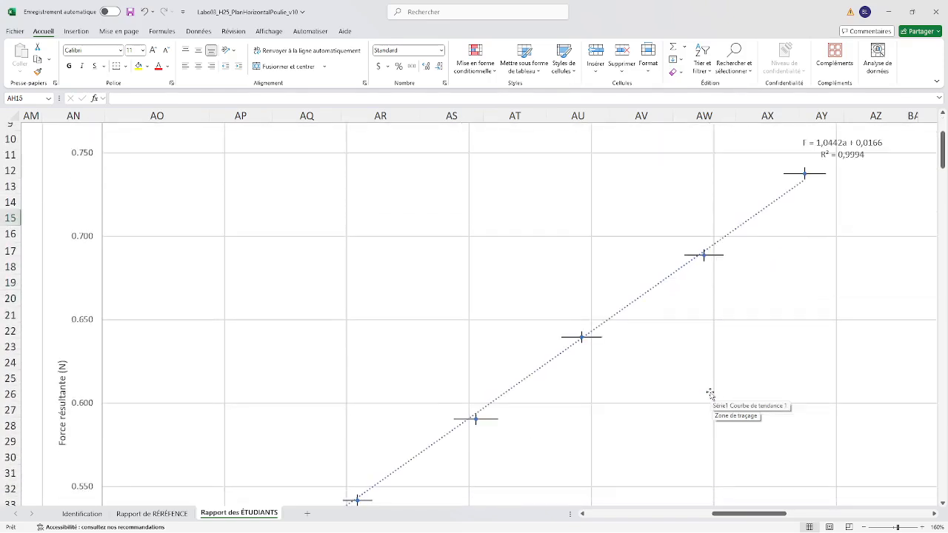
scroll(709, 394, down, 6)
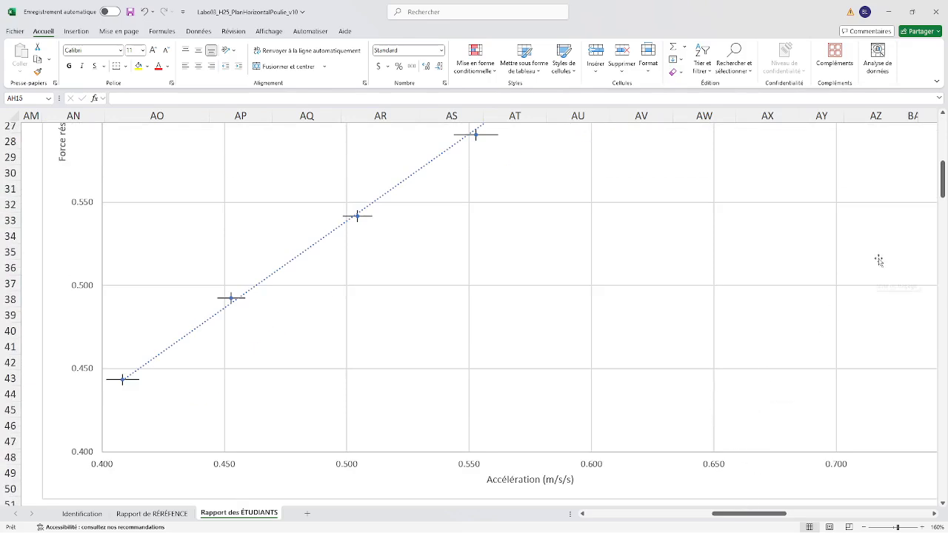
drag(942, 192, 943, 164)
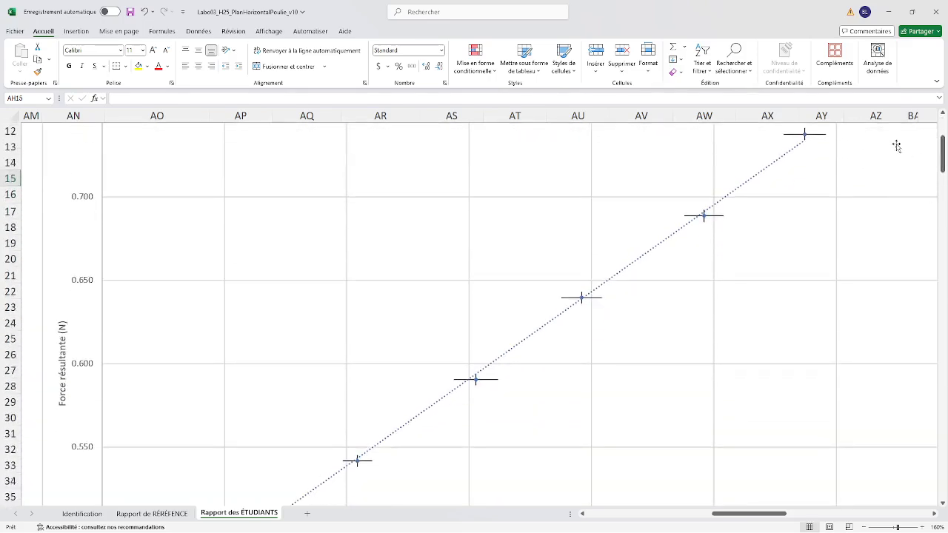
Compare the total system mass, ΔF/Δa stat and common F/a points with the seven trials' error bars in Graphique 2.
click(863, 527)
click(864, 527)
click(864, 527)
click(863, 527)
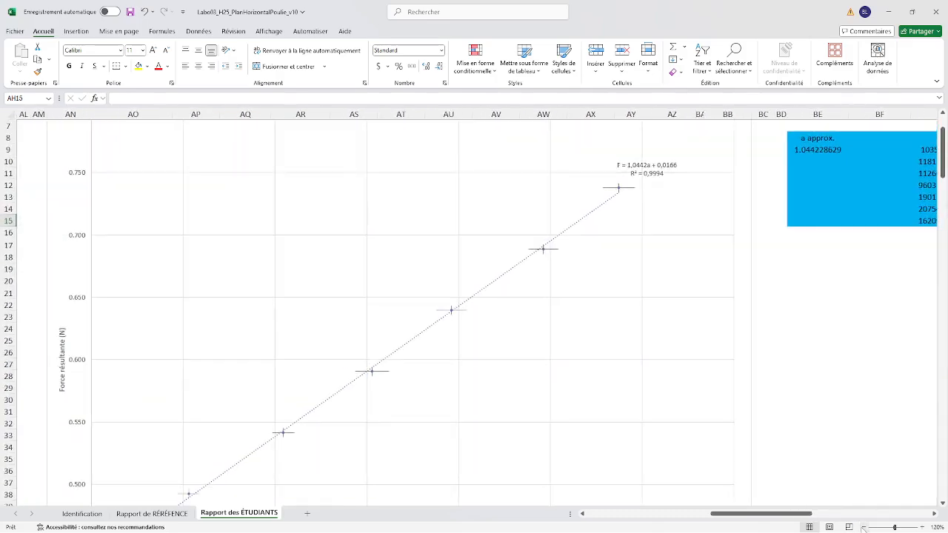
click(864, 527)
click(863, 527)
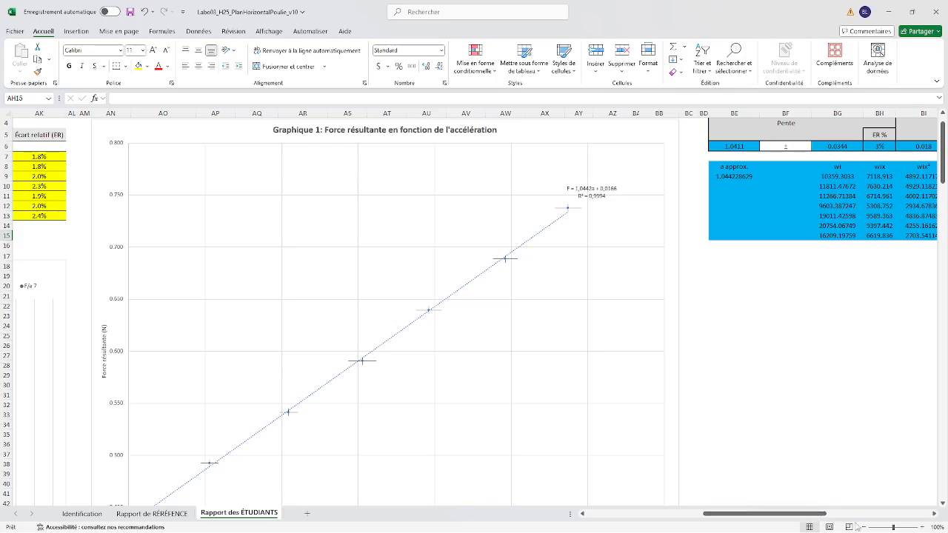
click(863, 528)
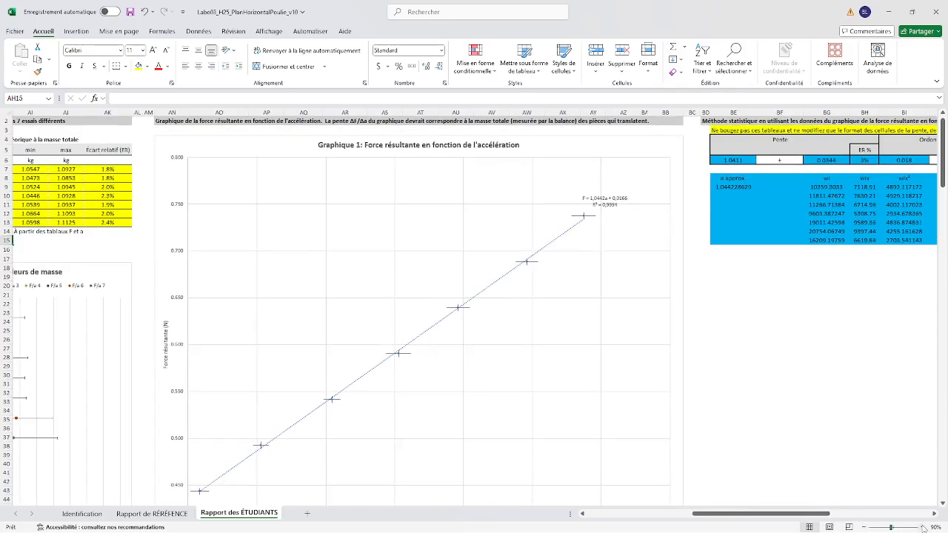
click(922, 527)
drag(714, 513, 632, 527)
scroll(672, 414, up, 1)
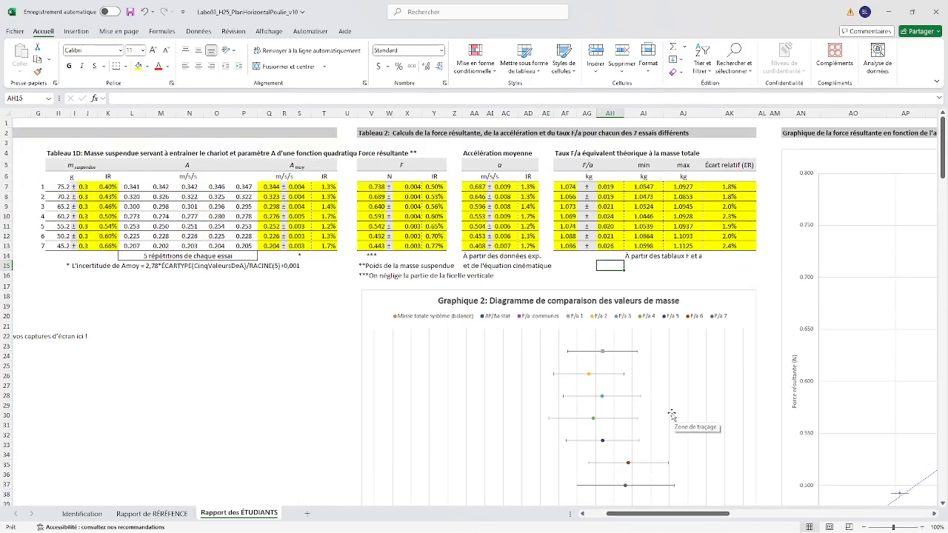
scroll(671, 414, down, 6)
scroll(672, 415, up, 3)
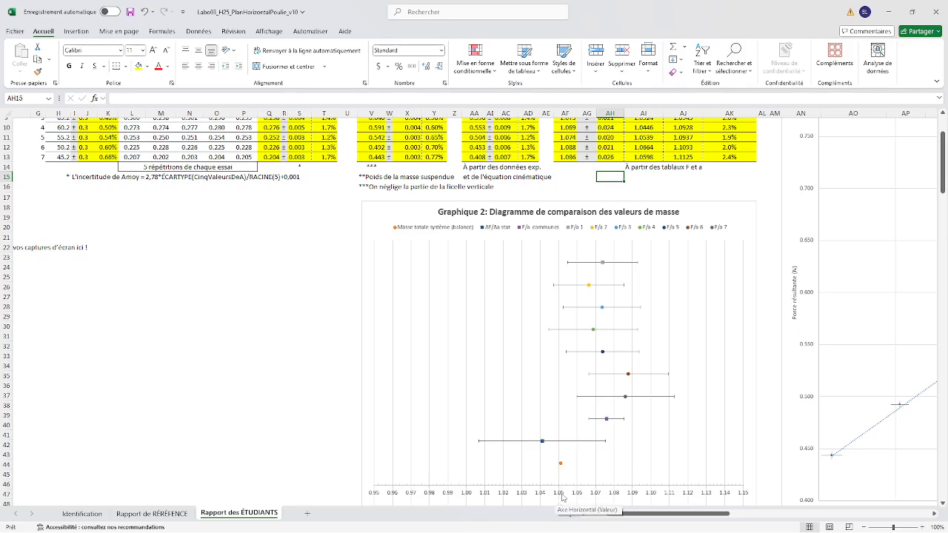
mouse_move(561, 467)
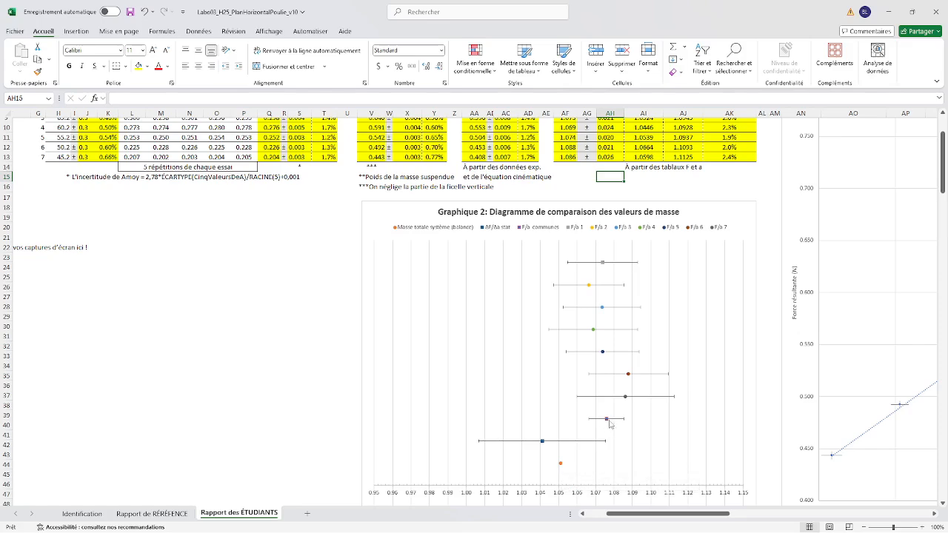
mouse_move(607, 421)
mouse_move(543, 443)
scroll(603, 341, down, 3)
scroll(599, 342, up, 6)
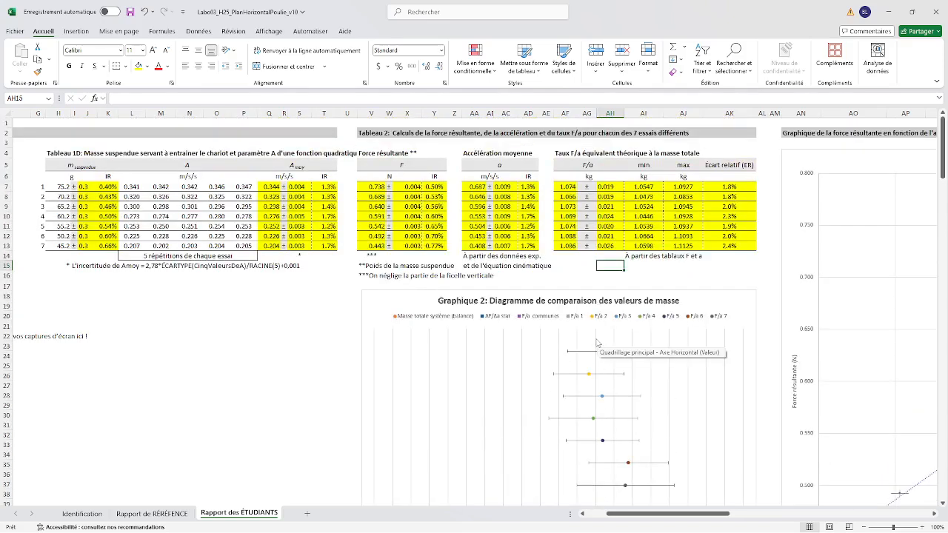
scroll(599, 322, down, 3)
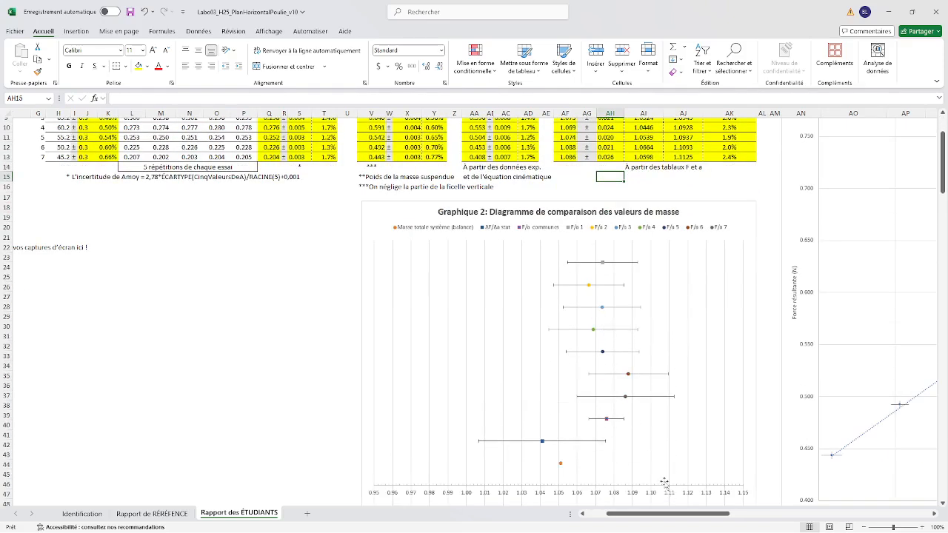
scroll(665, 482, up, 3)
Inspect the formulas of the slope in BE6 and its uncertainty in BG6 in the statistical method table.
drag(675, 513, 811, 509)
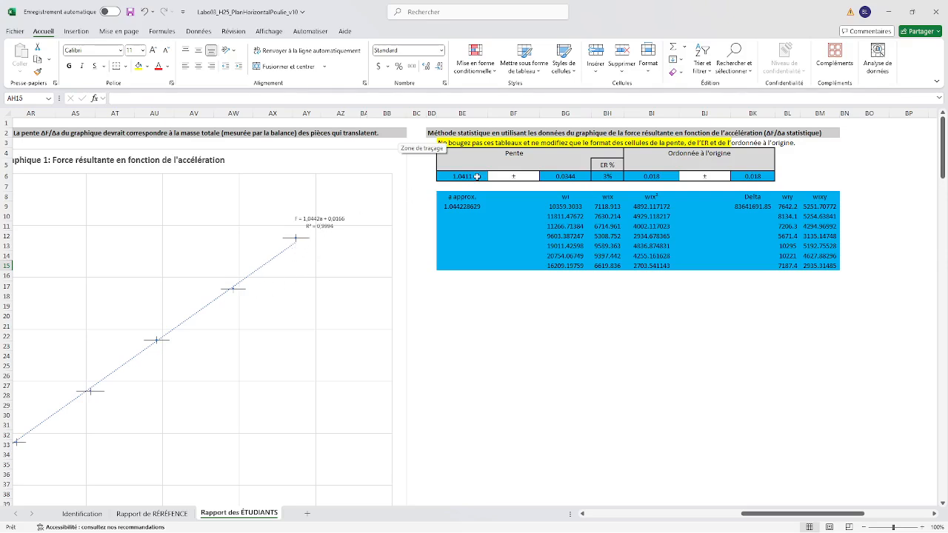
click(491, 296)
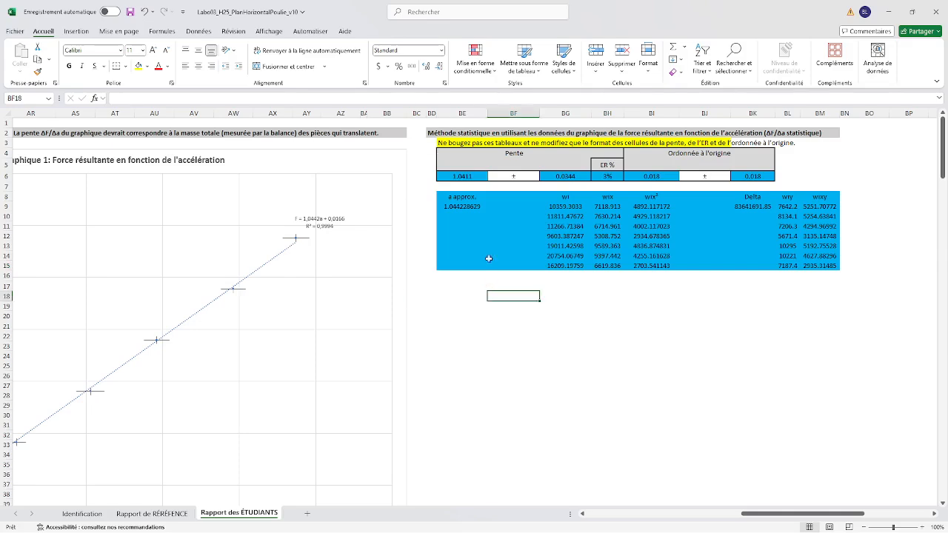
click(468, 176)
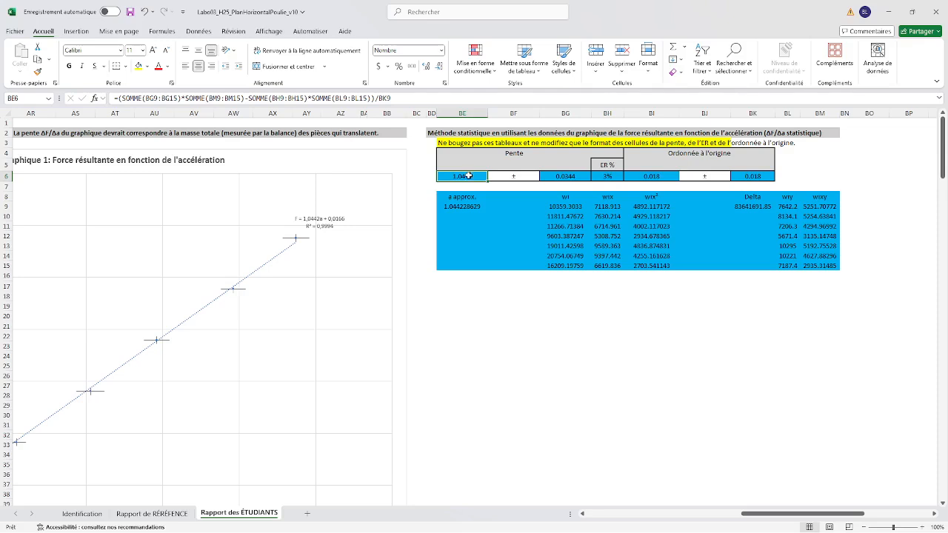
click(565, 177)
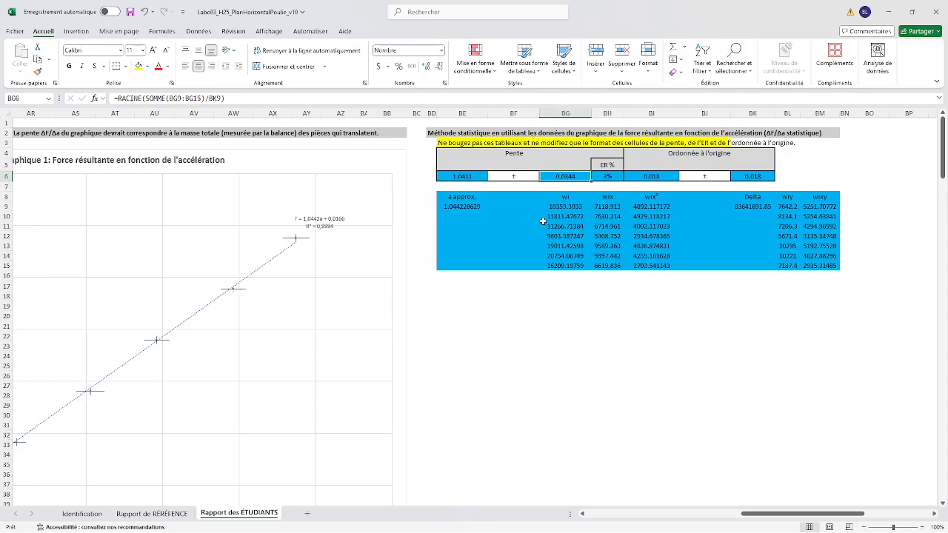
drag(535, 302, 532, 295)
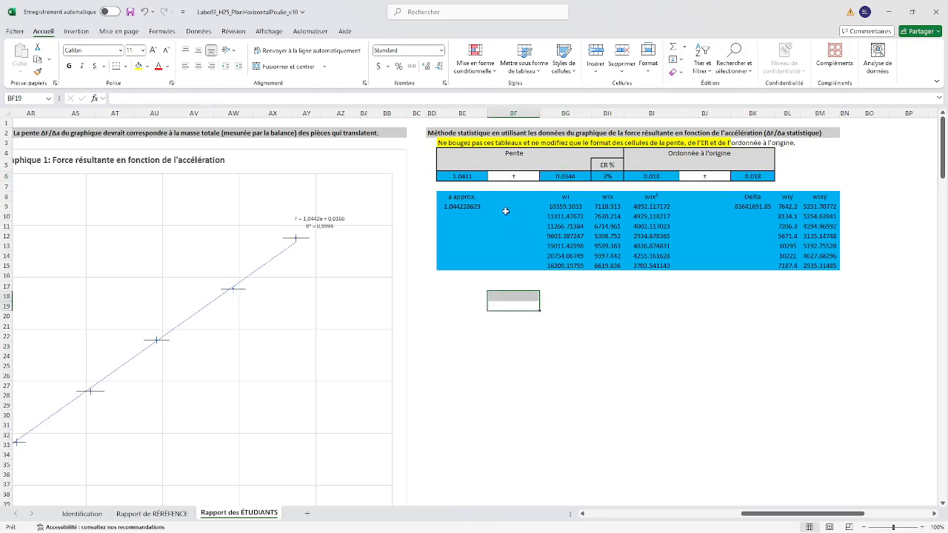
click(470, 176)
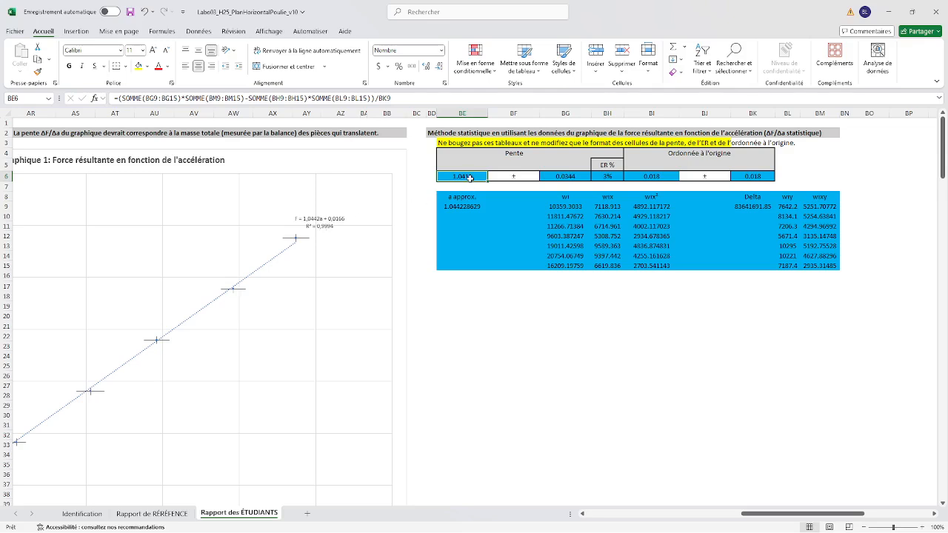
click(493, 289)
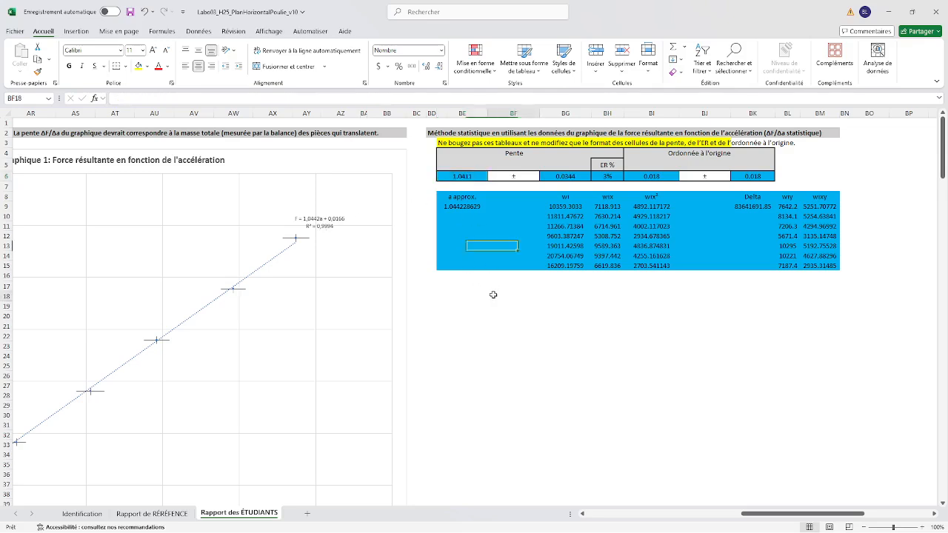
click(467, 180)
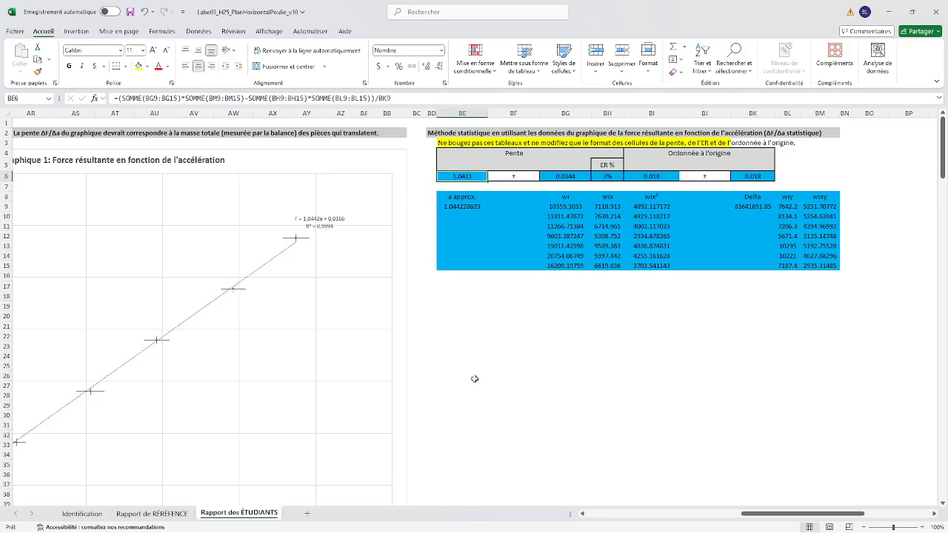
Check the statistical slope's point and error bar, ΔF/Δa stat, in Graphique 2.
mouse_move(781, 518)
mouse_down()
mouse_move(735, 515)
mouse_move(770, 515)
mouse_up()
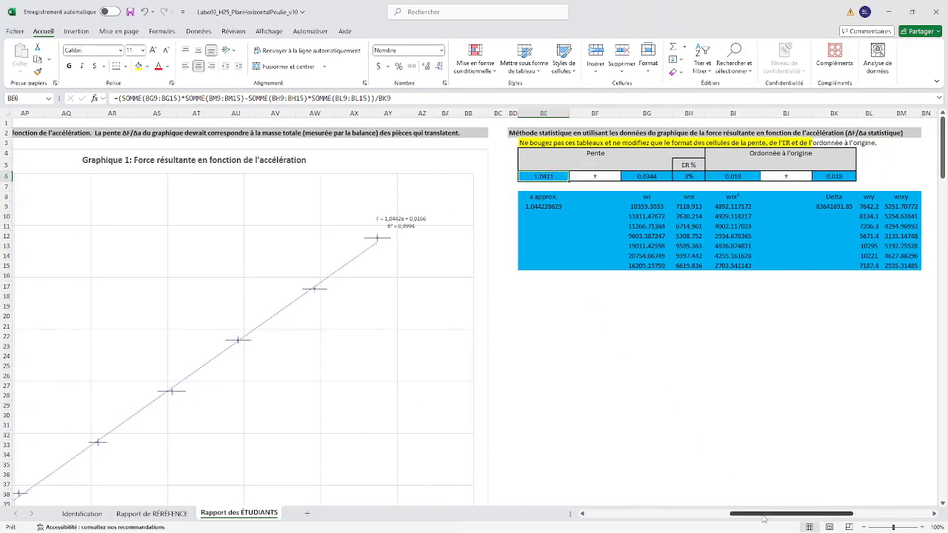
scroll(746, 499, left, 10)
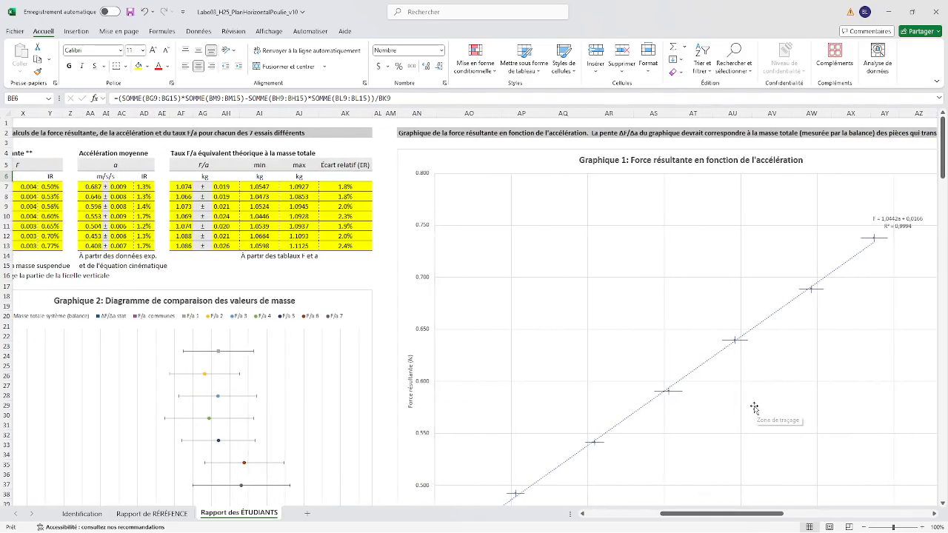
scroll(751, 407, down, 3)
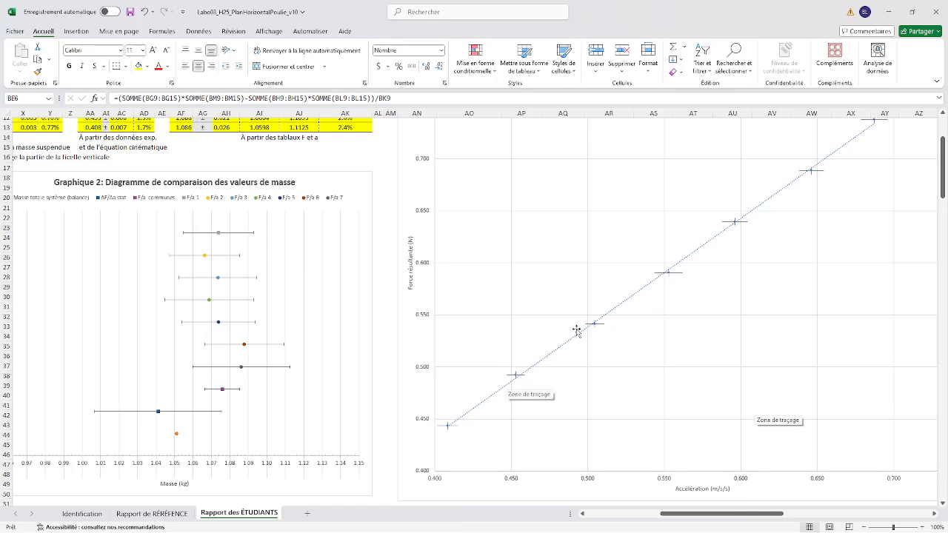
drag(745, 518, 642, 514)
scroll(763, 421, down, 3)
scroll(763, 421, up, 5)
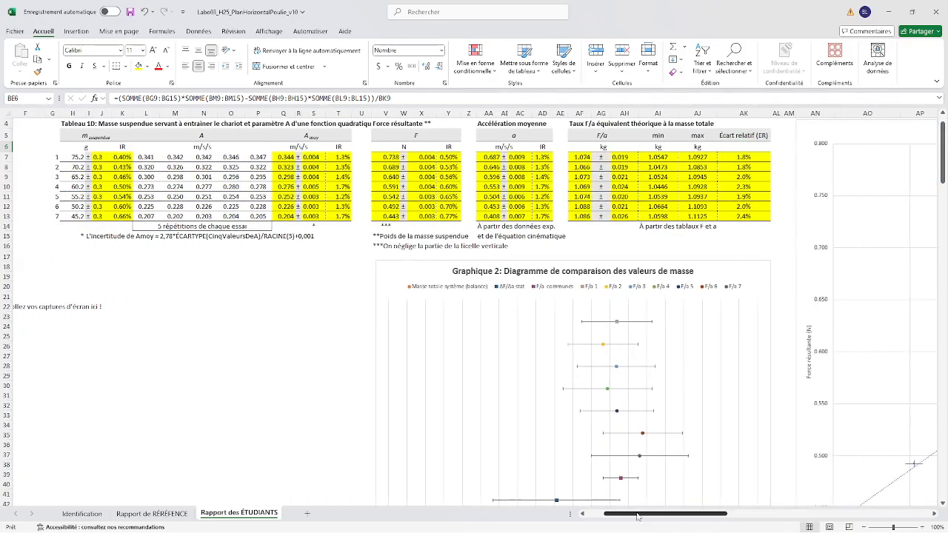
scroll(652, 469, down, 5)
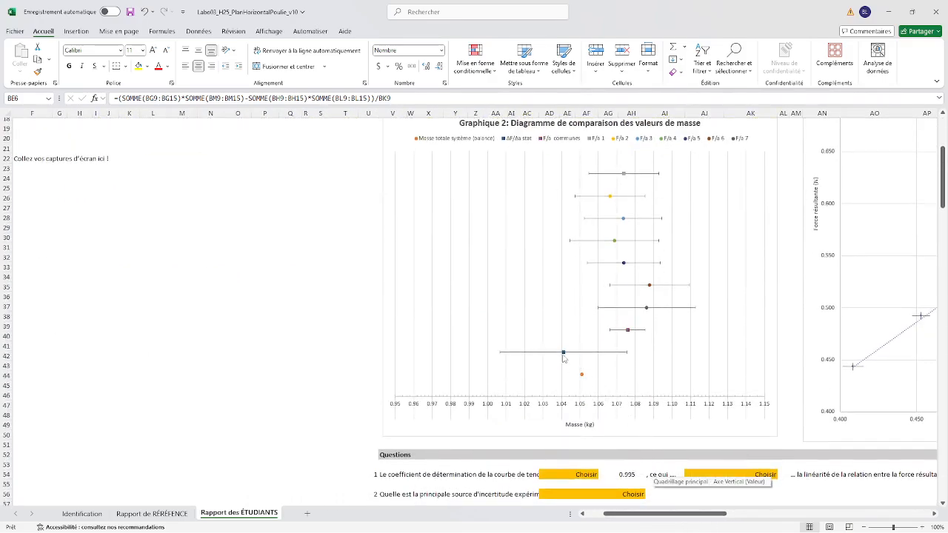
mouse_move(563, 353)
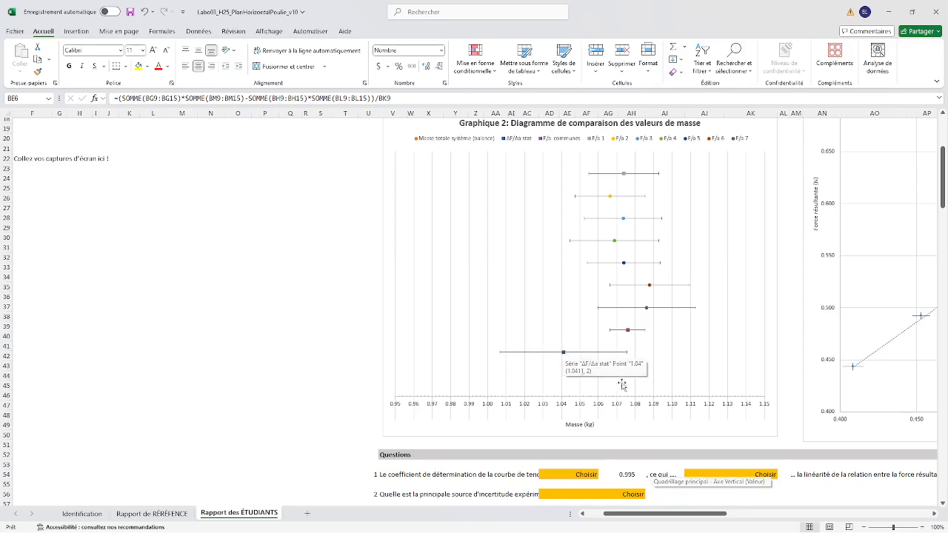
Compare Graphique 1's trendline and error bars with the ΔF/Δa stat and total mass points in Graphique 2.
drag(667, 517, 724, 519)
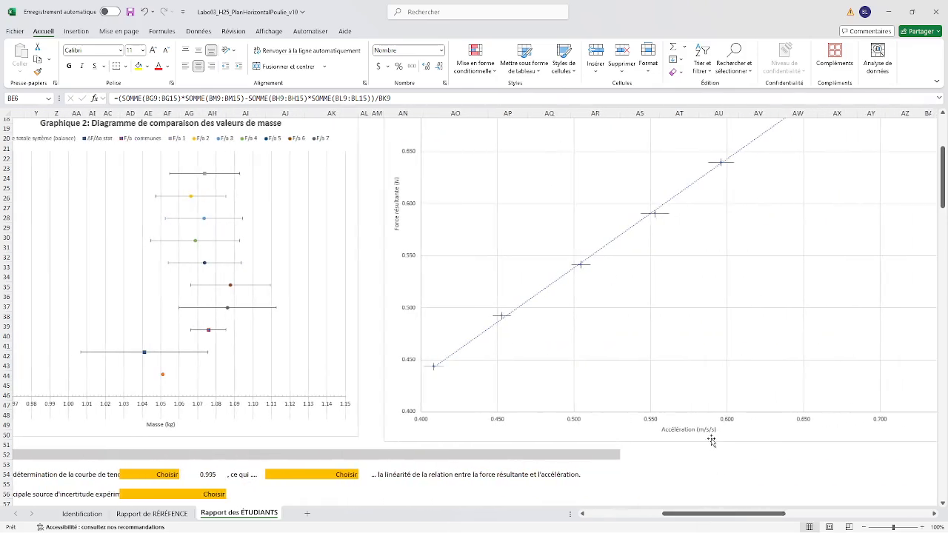
scroll(711, 438, down, 2)
scroll(711, 438, up, 8)
scroll(711, 443, up, 1)
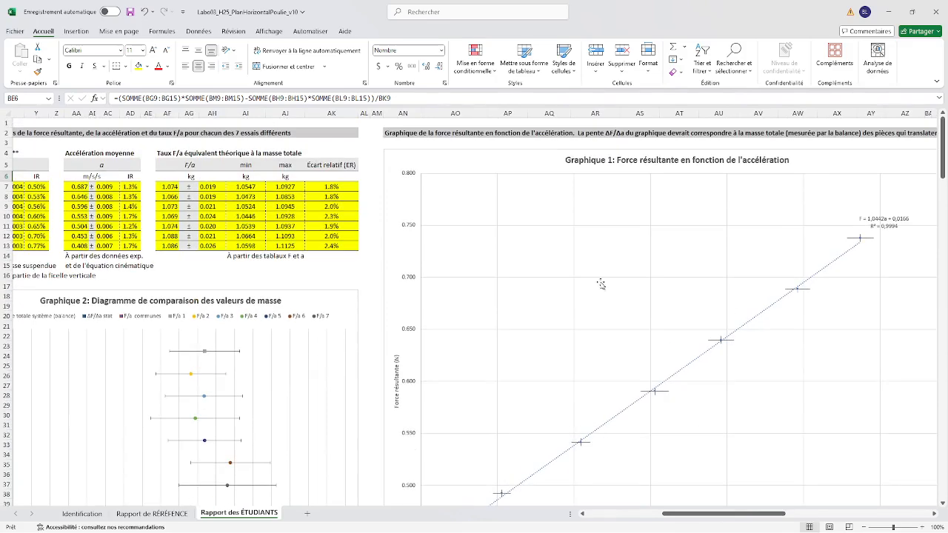
scroll(778, 358, down, 4)
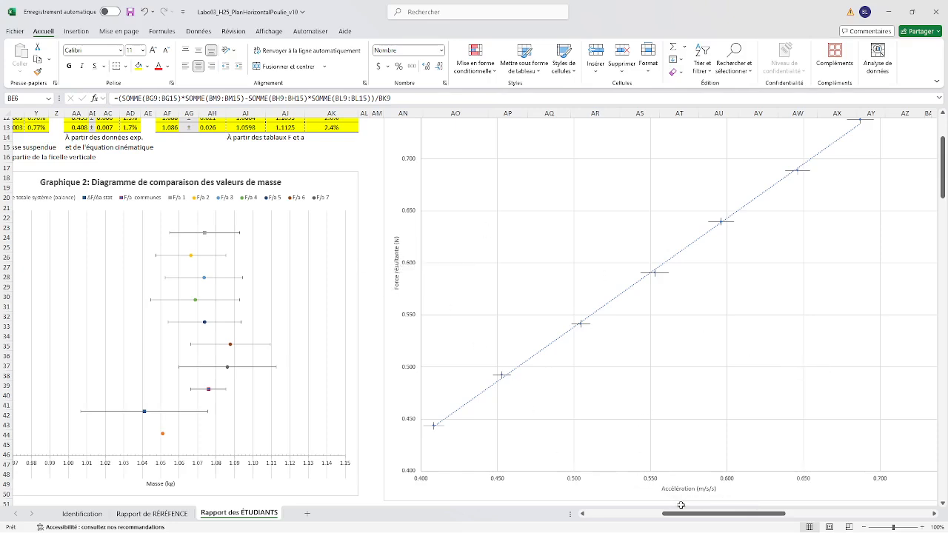
scroll(730, 328, down, 3)
scroll(726, 360, up, 4)
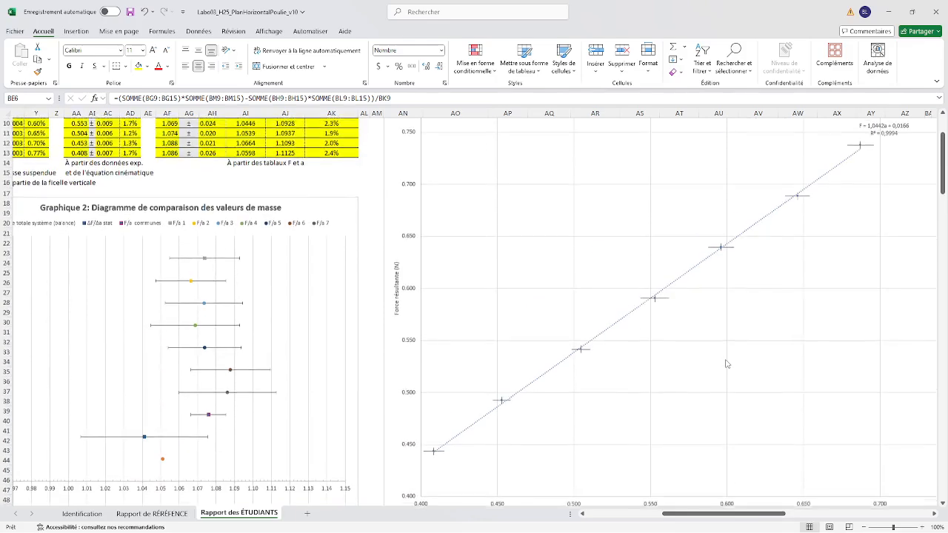
scroll(725, 363, down, 3)
scroll(725, 367, down, 1)
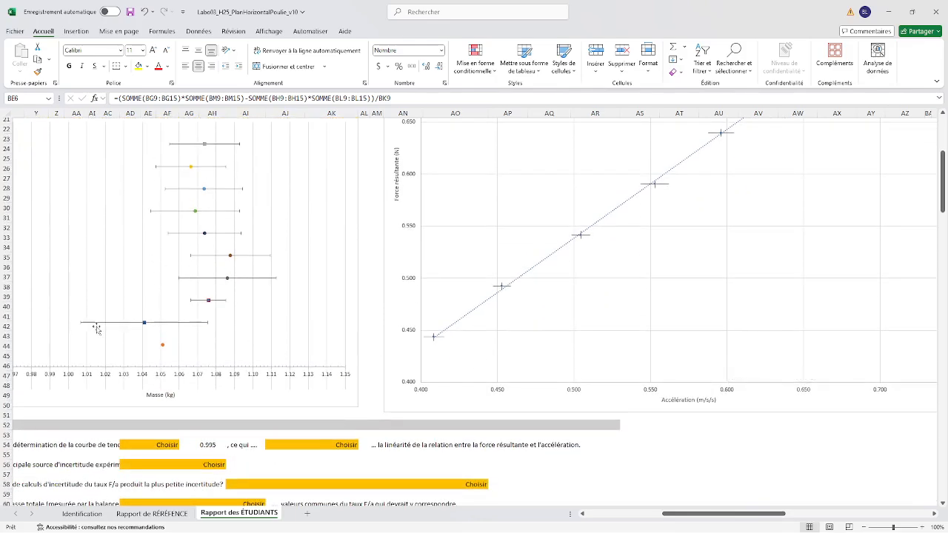
mouse_move(164, 350)
scroll(637, 360, down, 4)
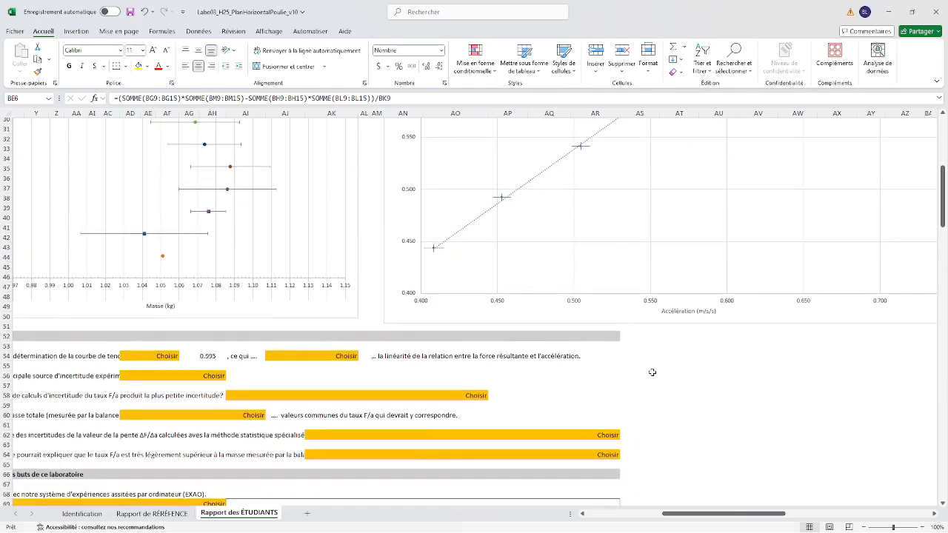
scroll(644, 368, up, 9)
scroll(648, 374, down, 2)
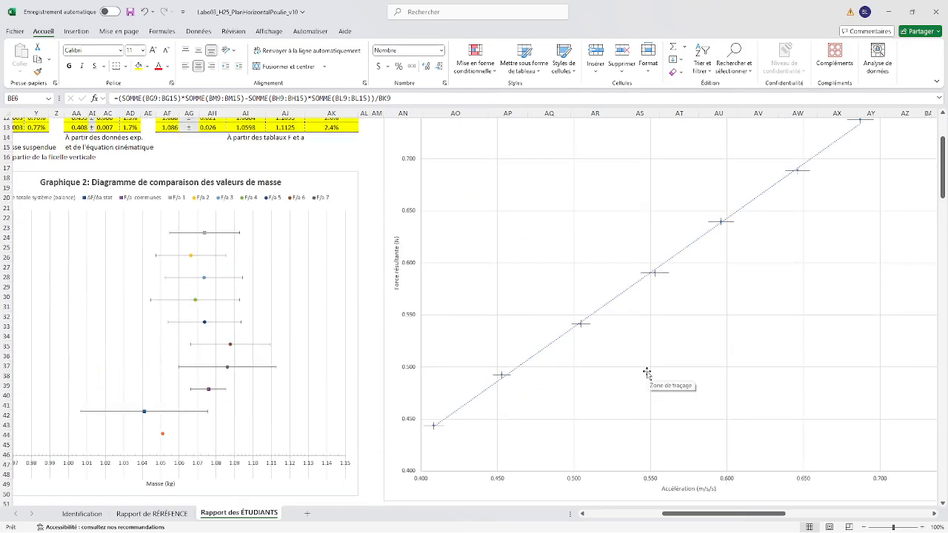
scroll(648, 374, up, 1)
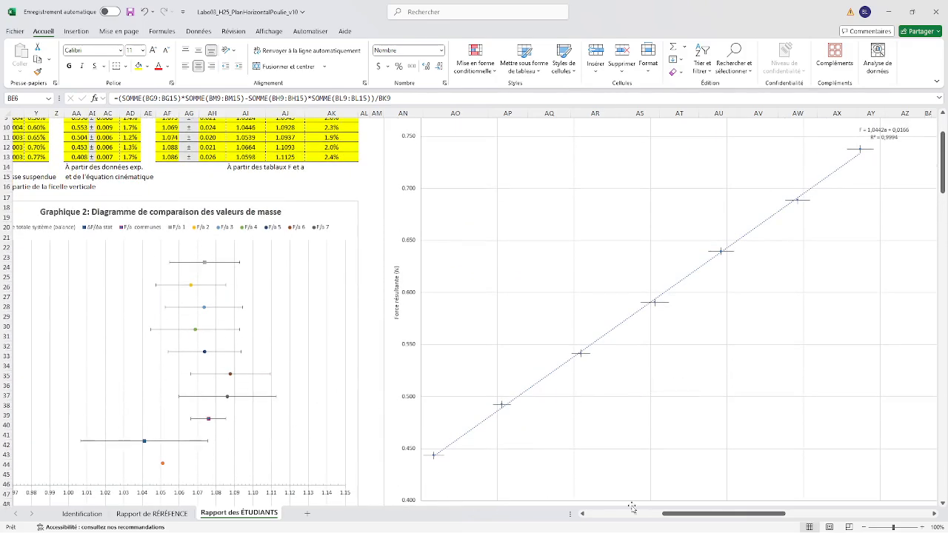
Review the trials' F/a error bars against the common F/a range in Graphique 2, and check the relative deviation formula in AK7.
drag(677, 515, 666, 517)
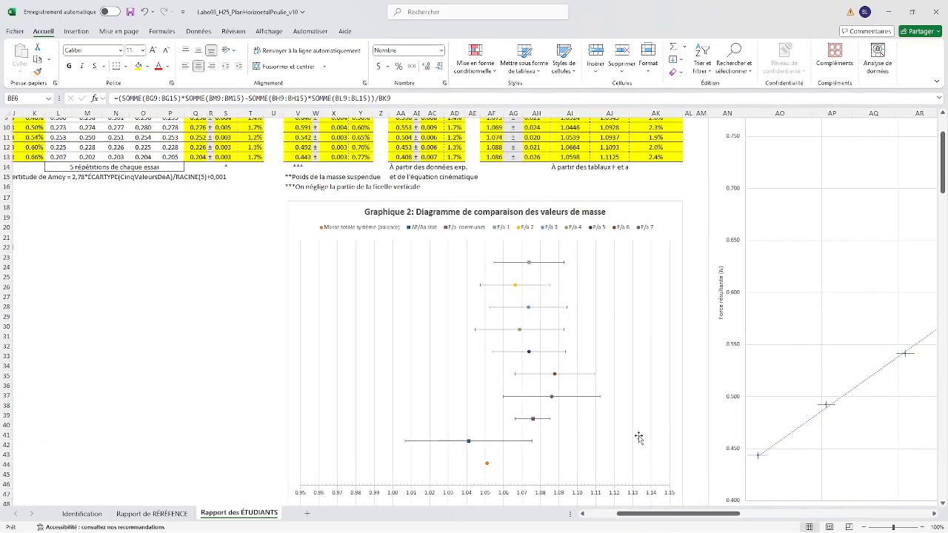
scroll(638, 437, down, 3)
scroll(637, 429, up, 6)
scroll(632, 415, left, 2)
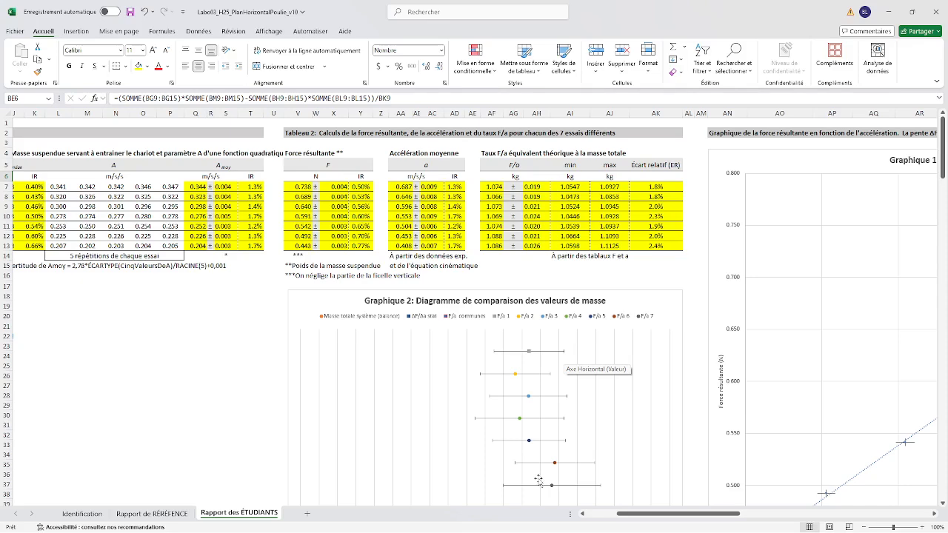
scroll(534, 472, down, 2)
scroll(535, 472, down, 1)
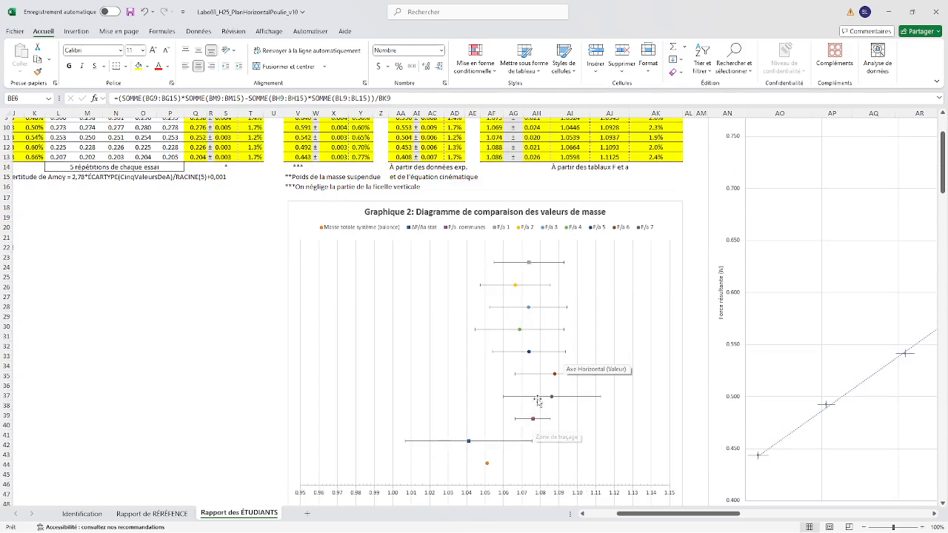
scroll(537, 400, down, 4)
scroll(539, 400, up, 7)
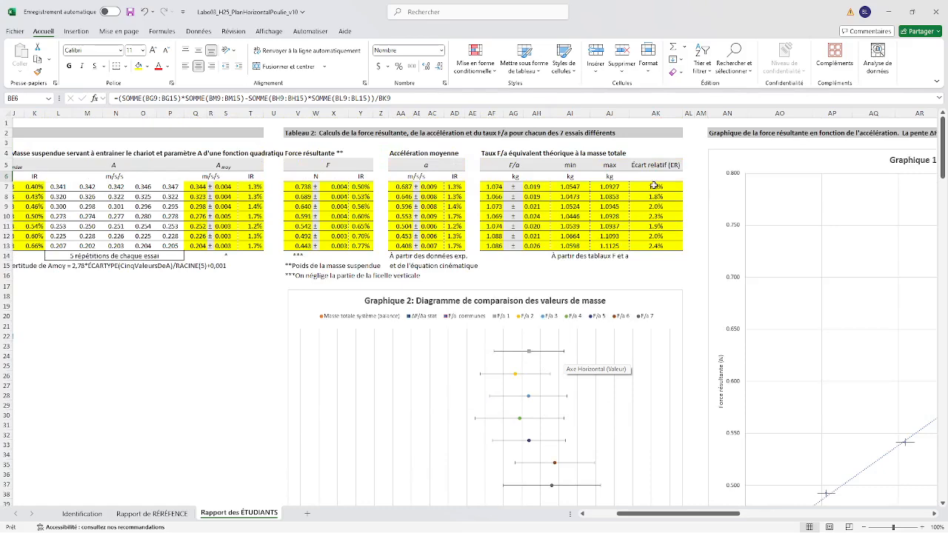
click(655, 185)
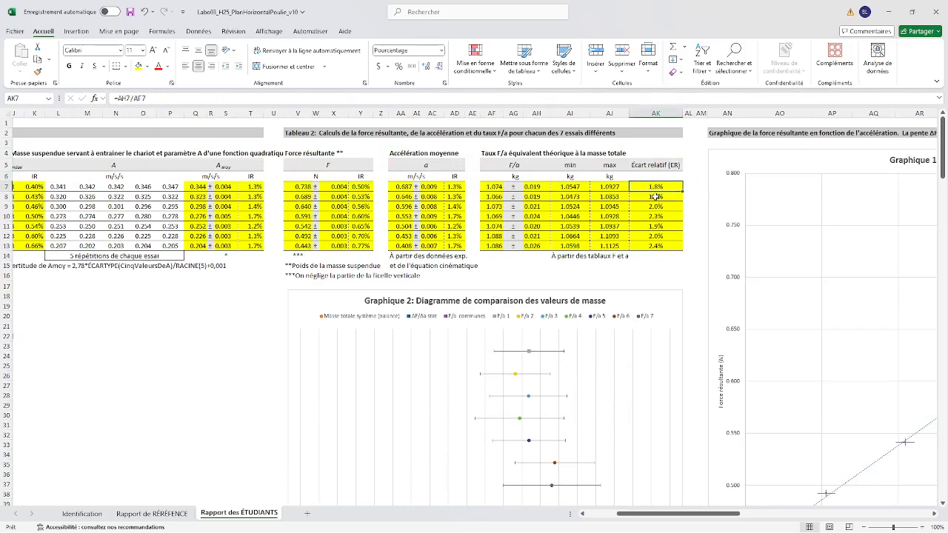
Check the Écart relatif (ER) formulas in AK7 to AK9, and clear the one in AK7.
click(656, 196)
click(654, 186)
click(654, 196)
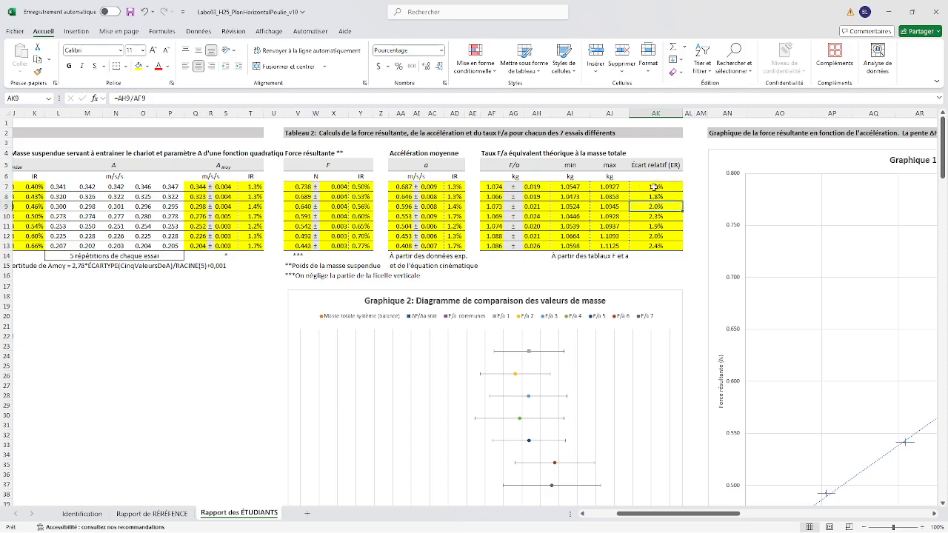
click(648, 165)
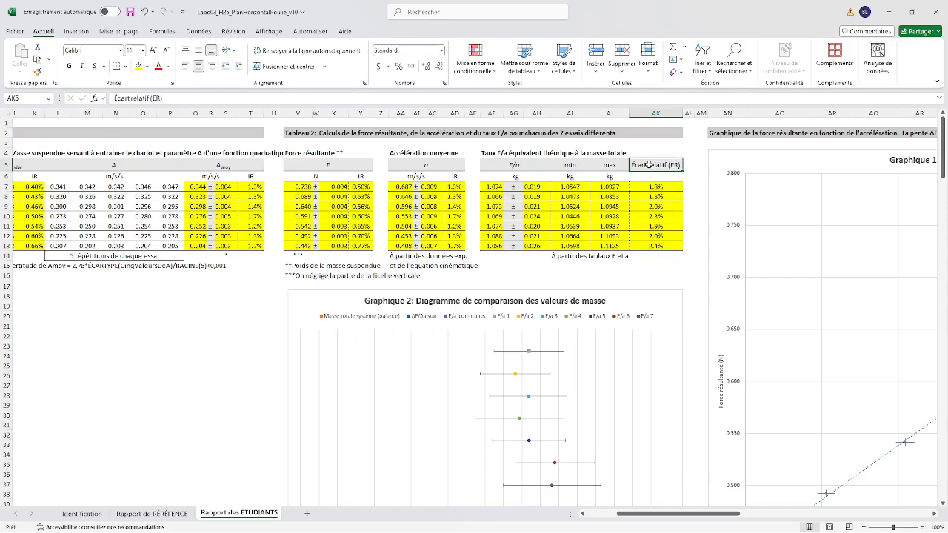
click(647, 187)
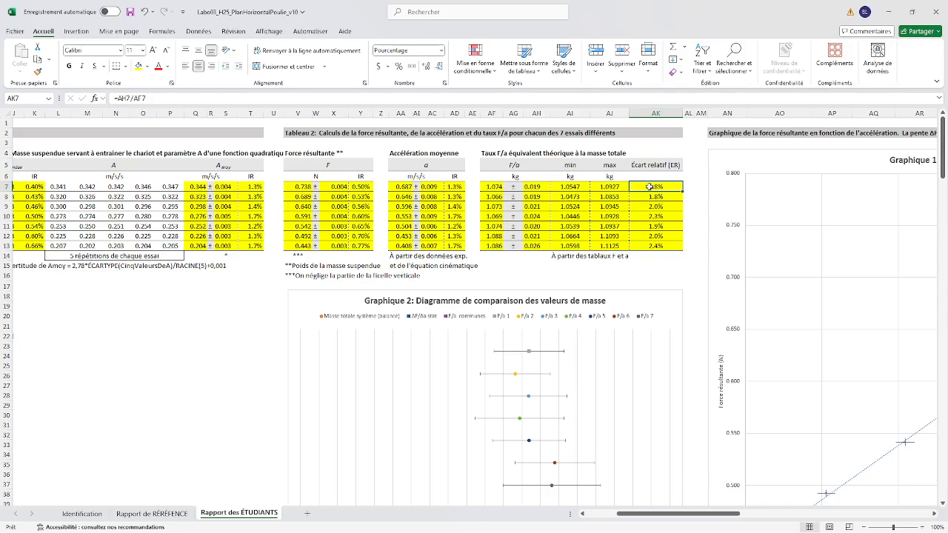
drag(148, 99, 113, 98)
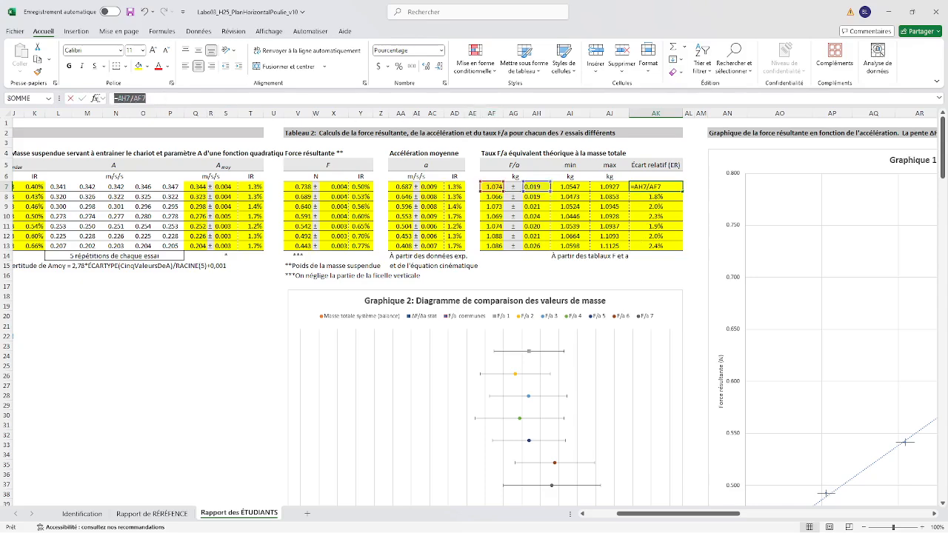
key(BackSpace)
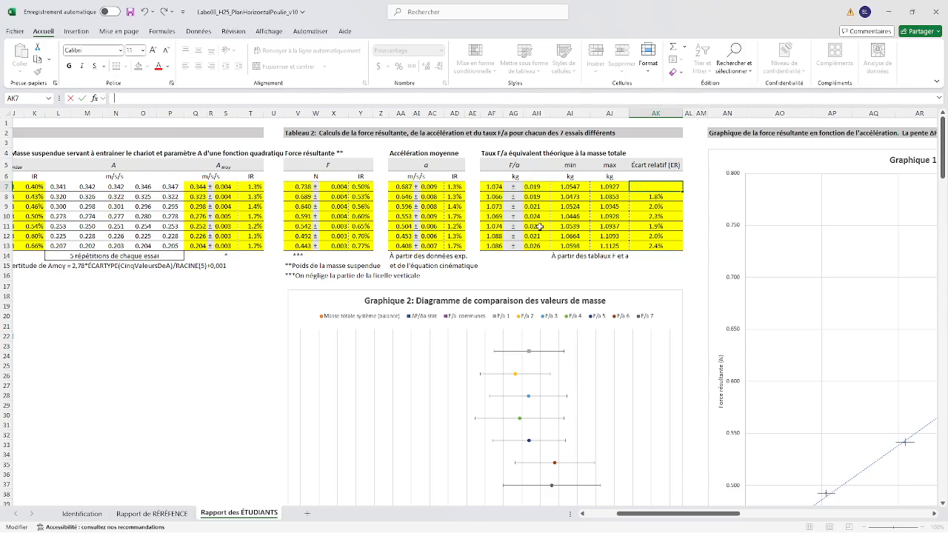
click(634, 277)
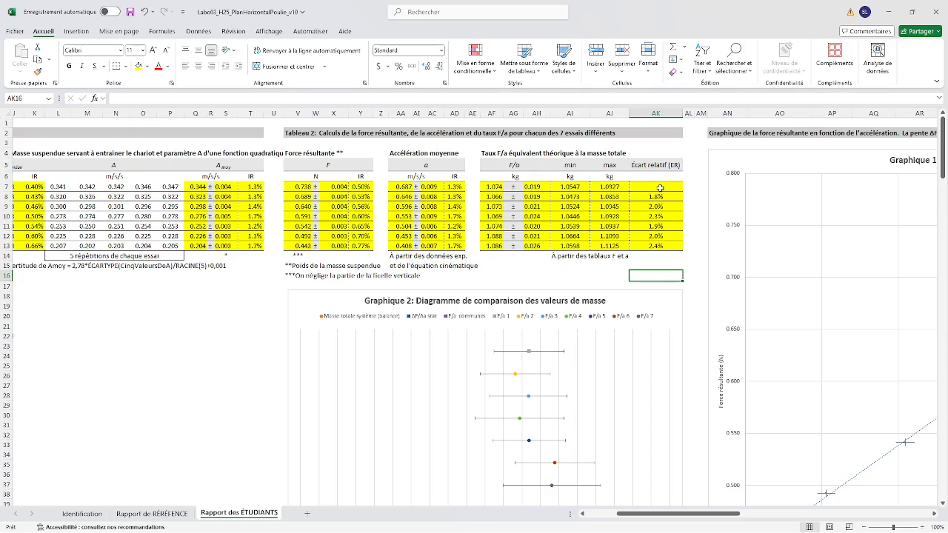
Inspect the formulas of trial 1's F/a value in AF7, minimum in AI7 and maximum in AJ7.
click(493, 187)
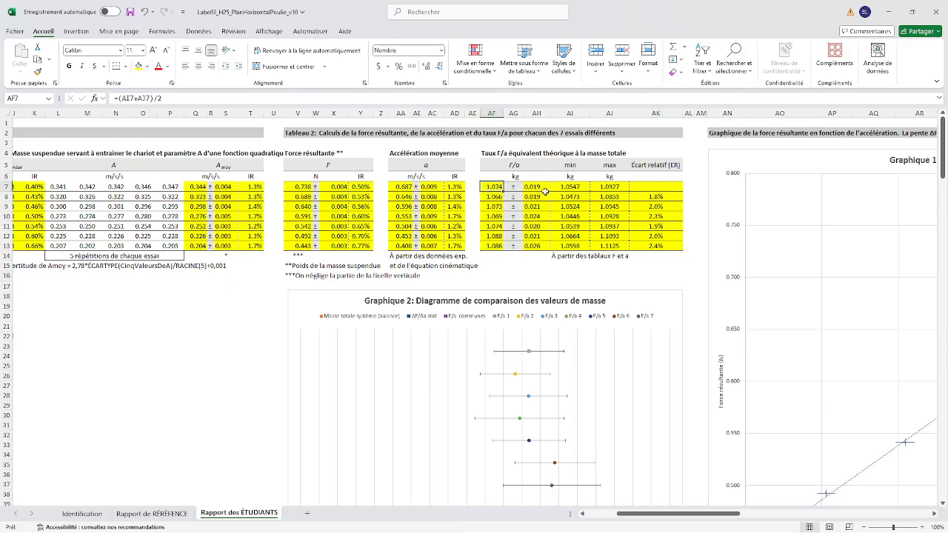
click(607, 188)
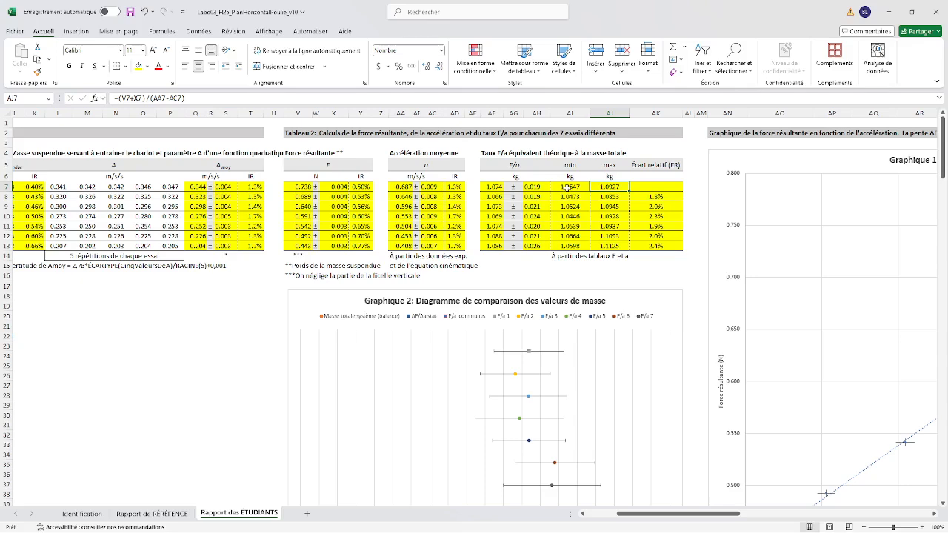
click(568, 188)
click(602, 188)
scroll(669, 297, down, 4)
scroll(670, 297, up, 4)
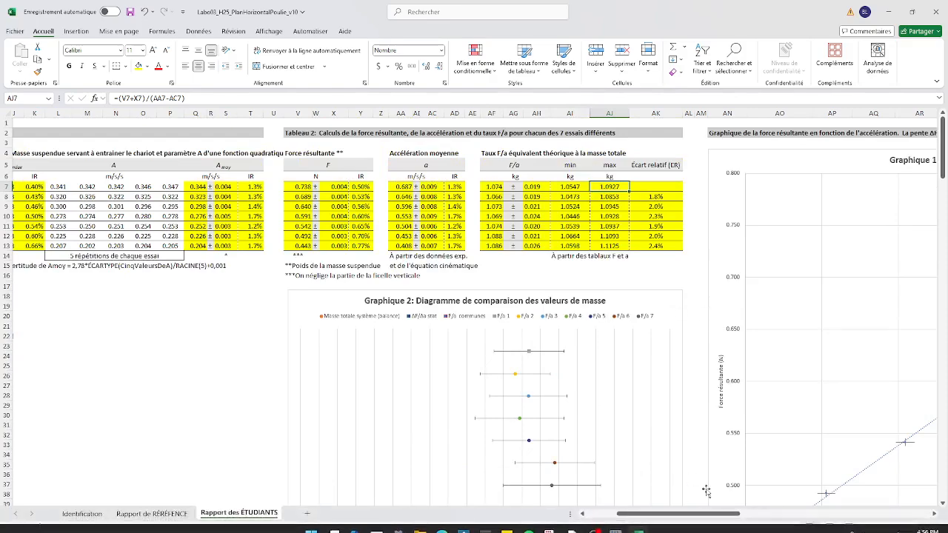
Examine trial 1's F/a point and its error bar in Graphique 2, and select the F/a 1 series to see its source cell.
drag(707, 519, 778, 519)
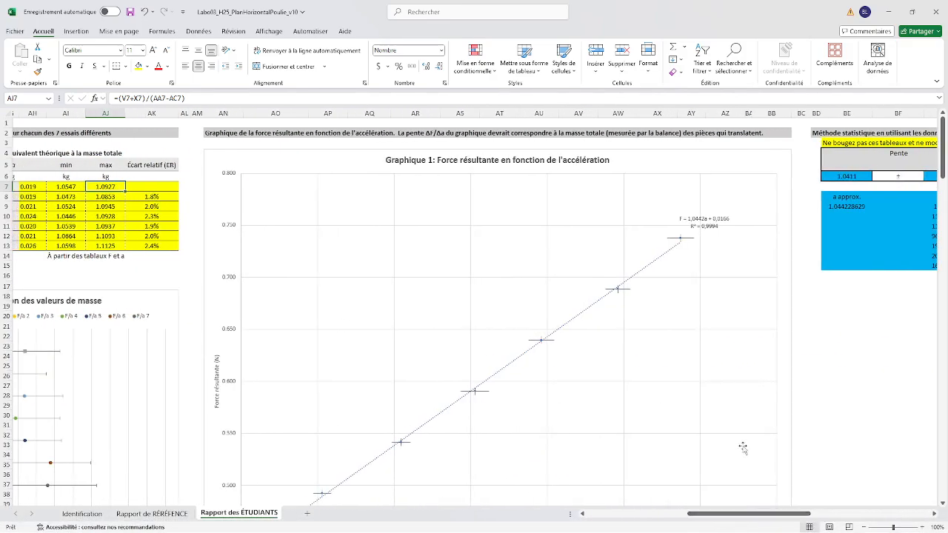
drag(715, 514, 624, 415)
scroll(624, 416, down, 3)
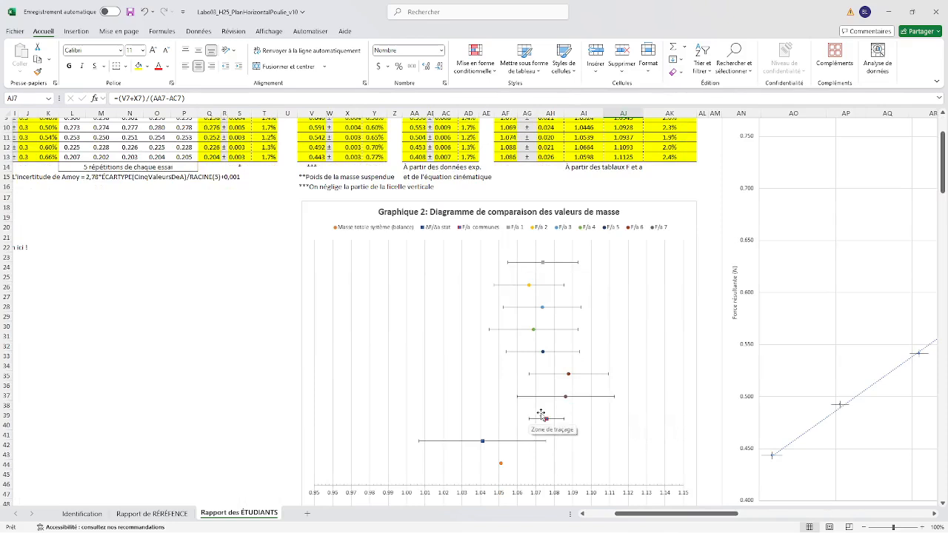
scroll(584, 361, up, 3)
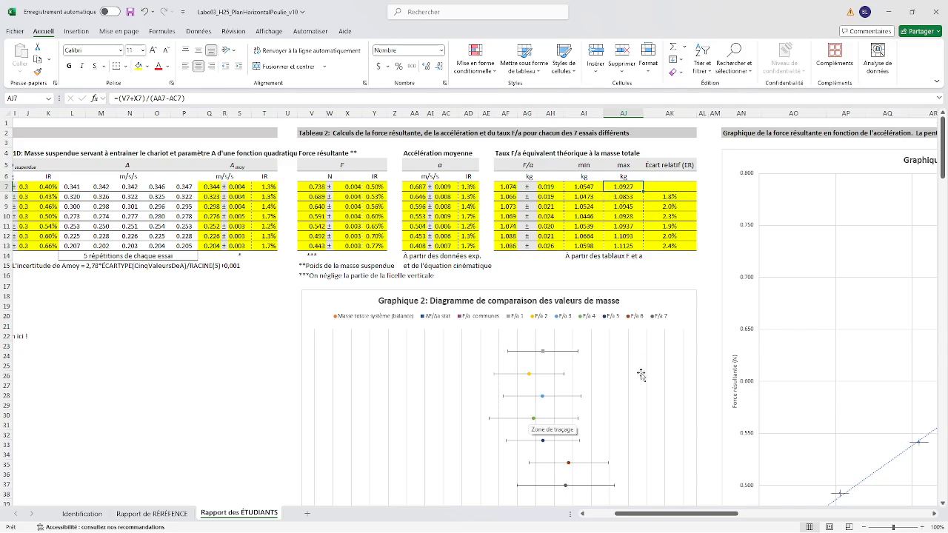
scroll(642, 375, down, 4)
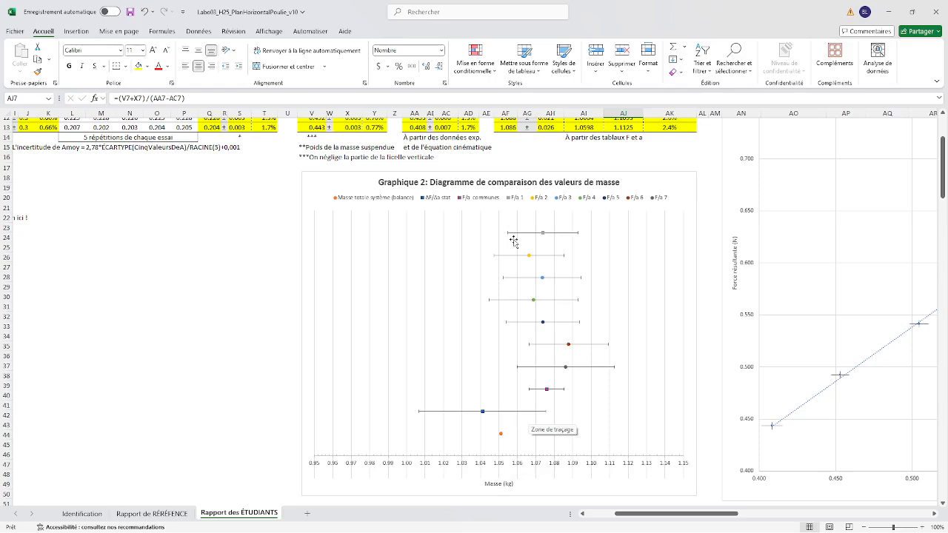
mouse_move(542, 236)
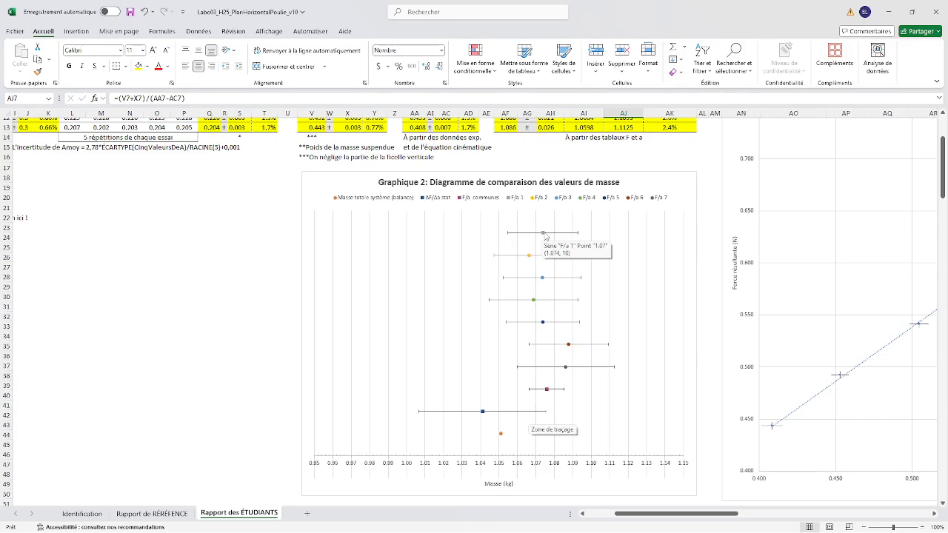
click(542, 236)
scroll(635, 269, down, 2)
scroll(634, 269, up, 5)
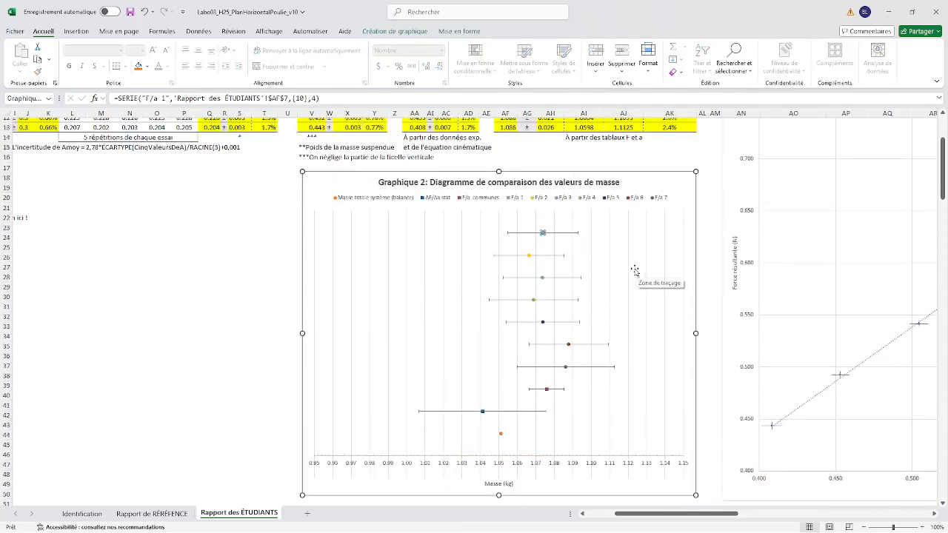
Compare the lower end of the F/a 1 error bar with the Masse totale système (balance) point in Graphique 2.
scroll(544, 326, down, 1)
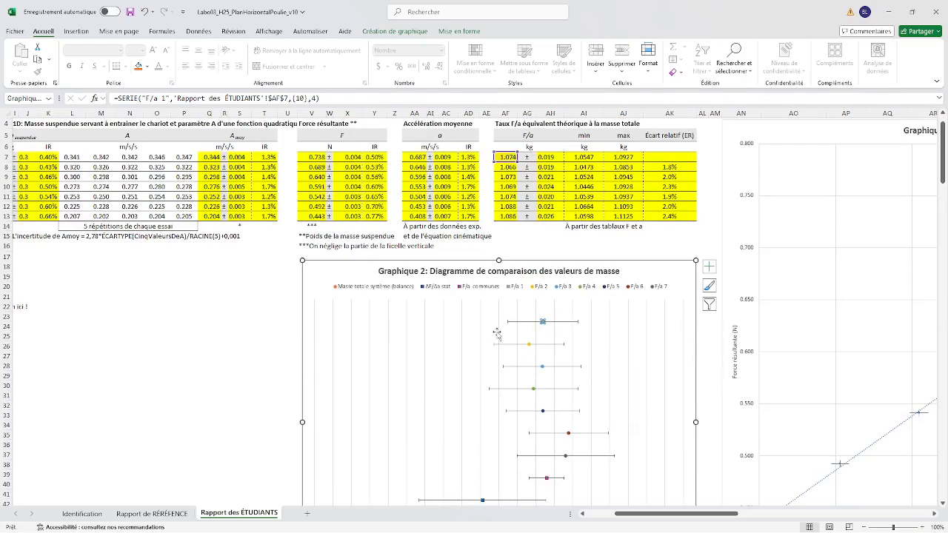
scroll(596, 339, down, 3)
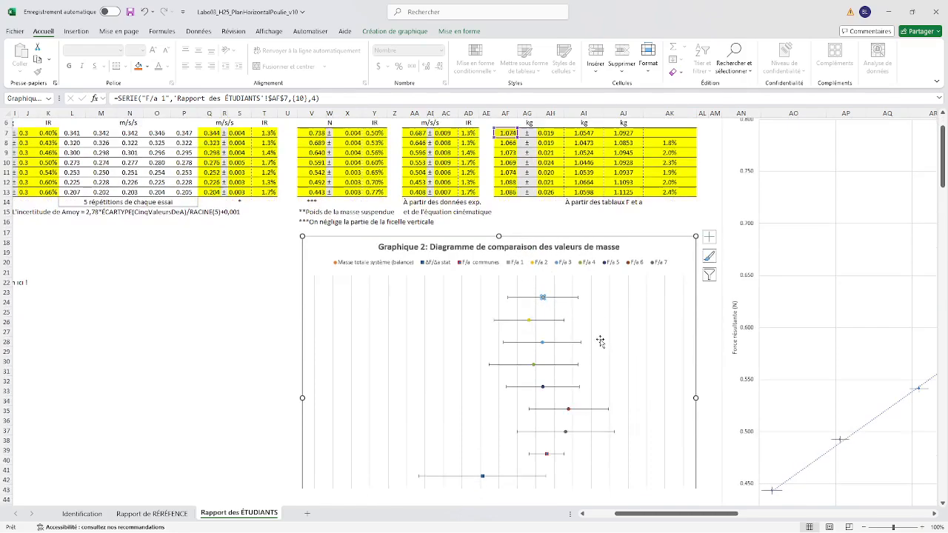
scroll(601, 343, down, 1)
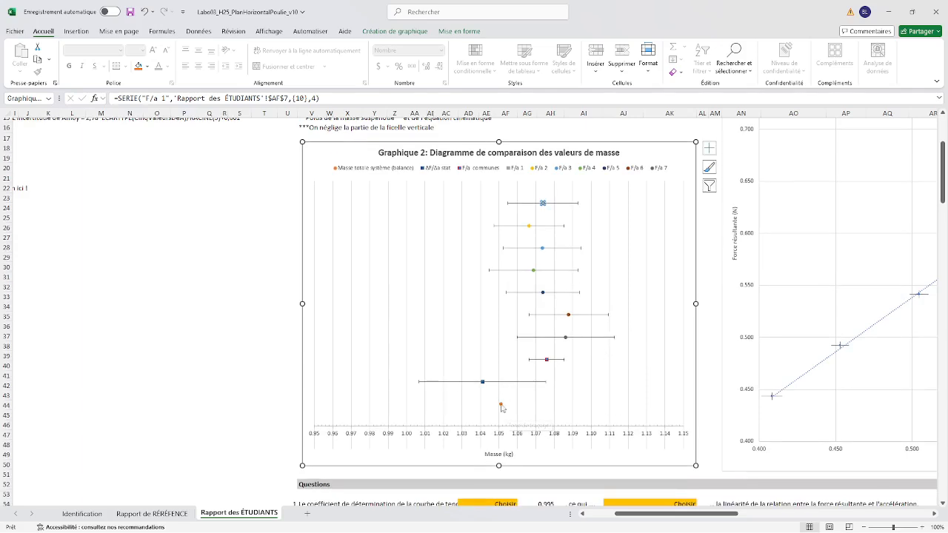
mouse_move(502, 407)
scroll(638, 311, down, 6)
scroll(637, 311, up, 11)
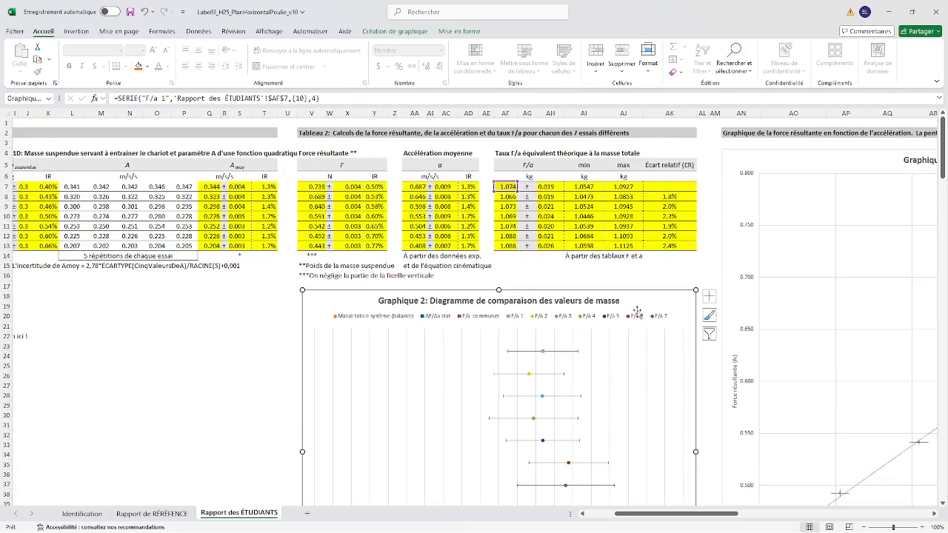
Enter the formula =(AI7-B18)/B18 in AK7 for trial 1's relative deviation between the F/a minimum and the total mass.
click(675, 185)
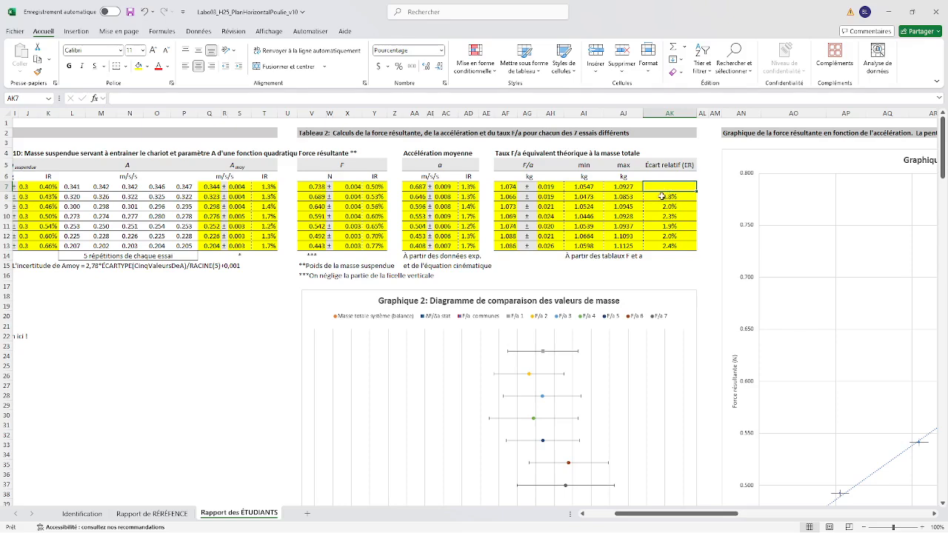
text(=)
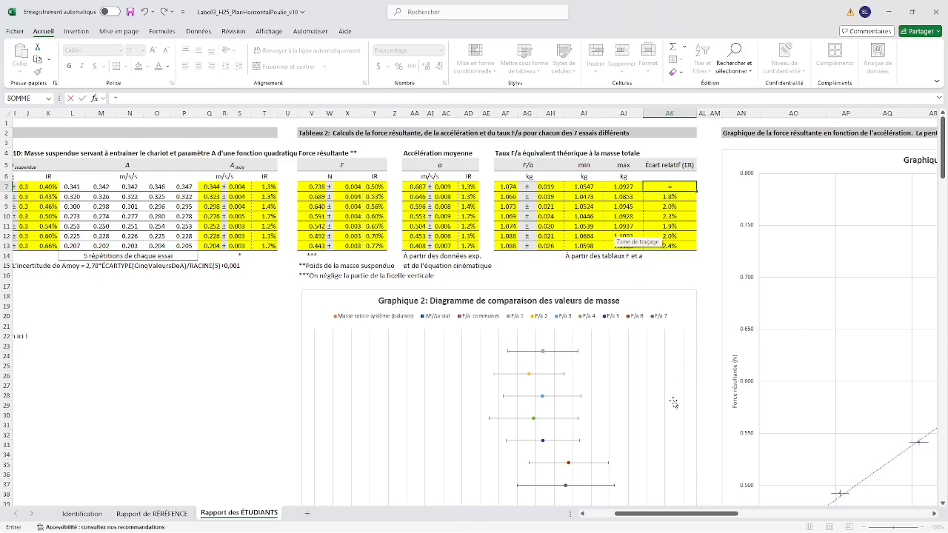
drag(682, 513, 656, 518)
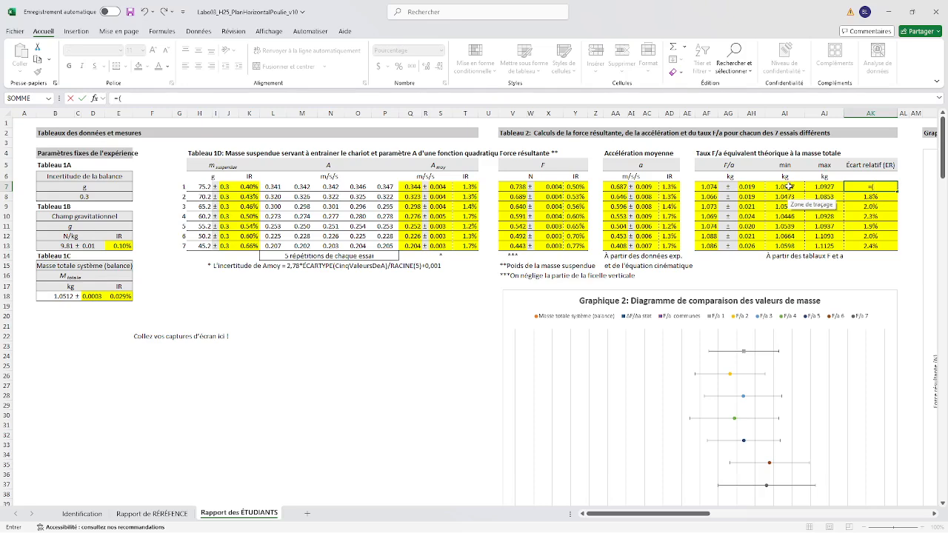
click(791, 187)
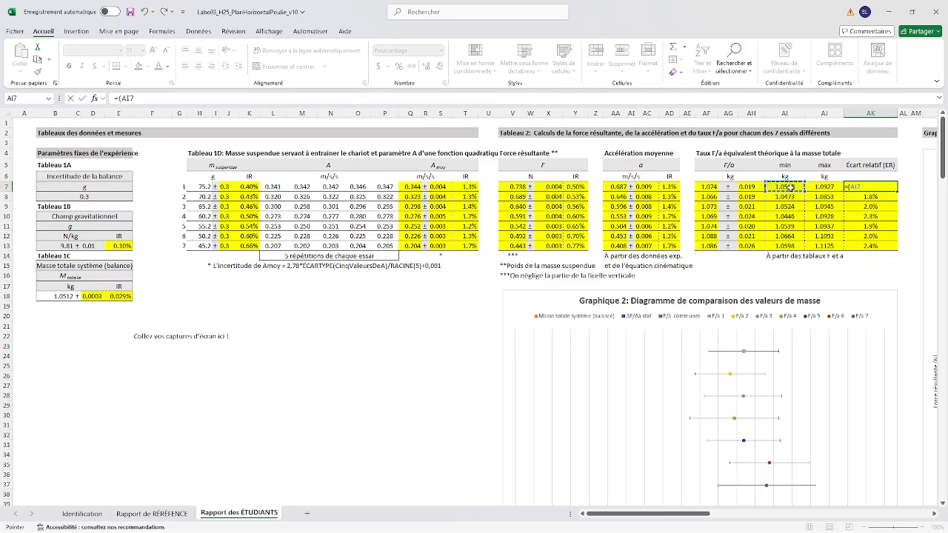
text(-)
click(66, 297)
text()/)
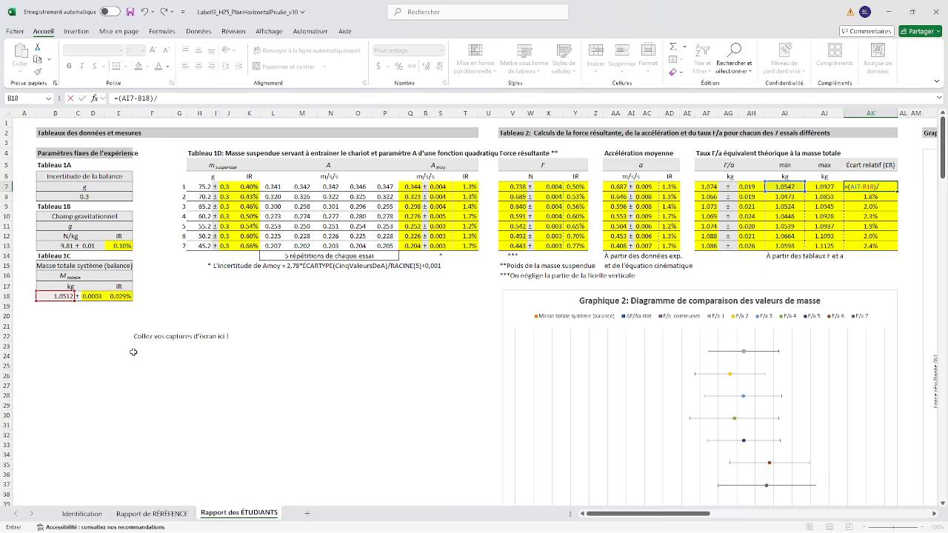
click(56, 294)
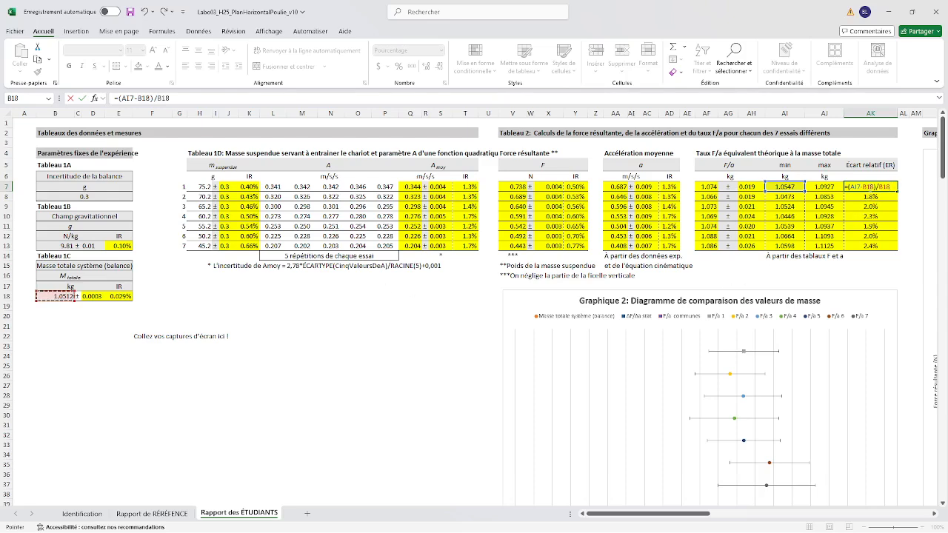
Lock the row of both total mass references as B$18 in AK7's formula, and fill it down to AK13.
click(866, 187)
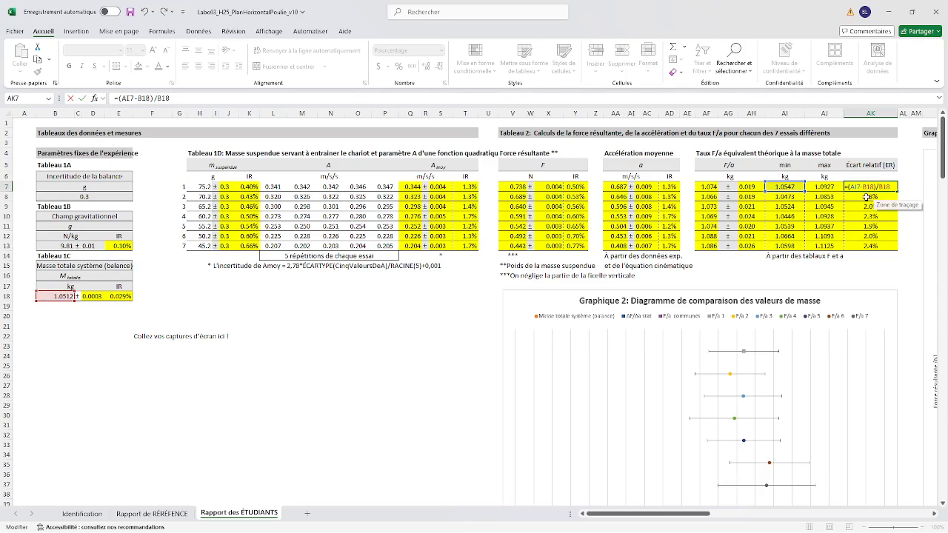
text($)
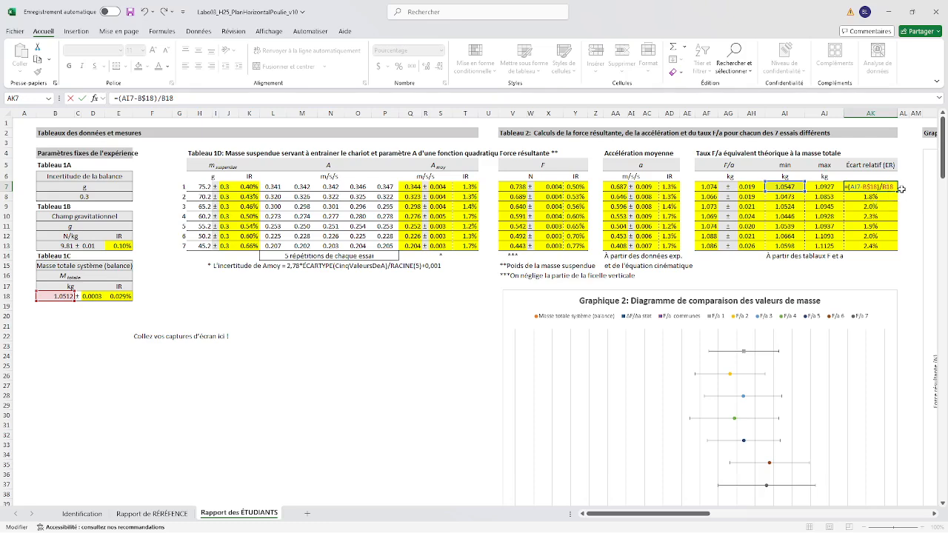
text($)
drag(896, 192, 896, 250)
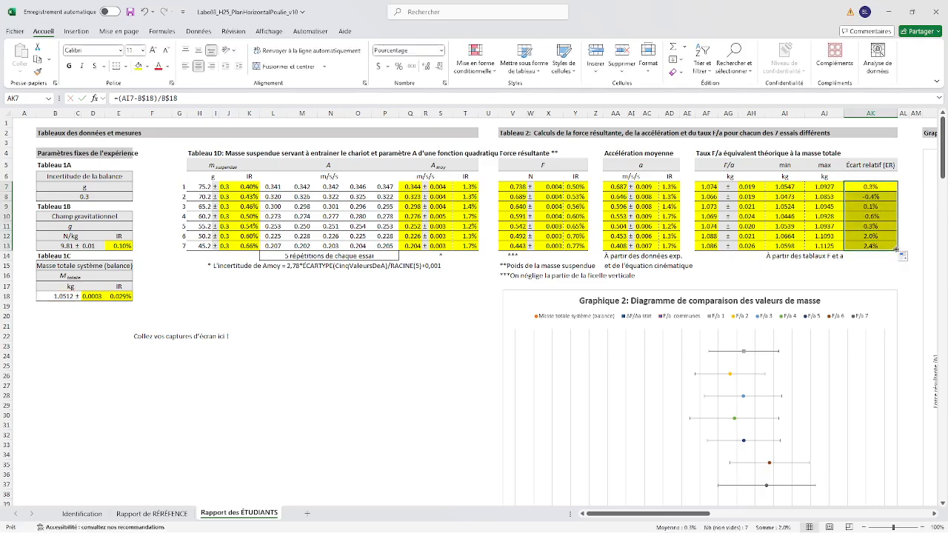
click(884, 264)
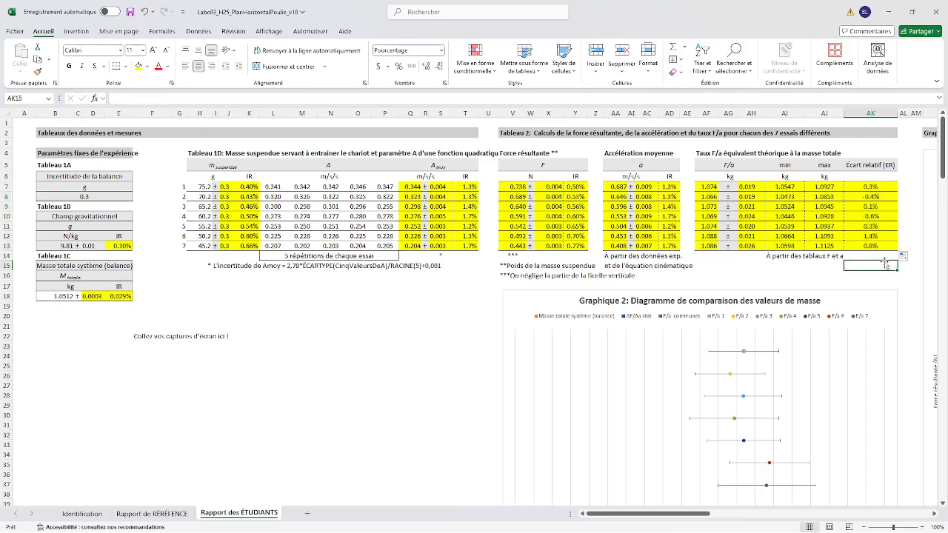
Clear the negative relative deviations of trials 2 and 4 in AK8 and AK10.
click(877, 197)
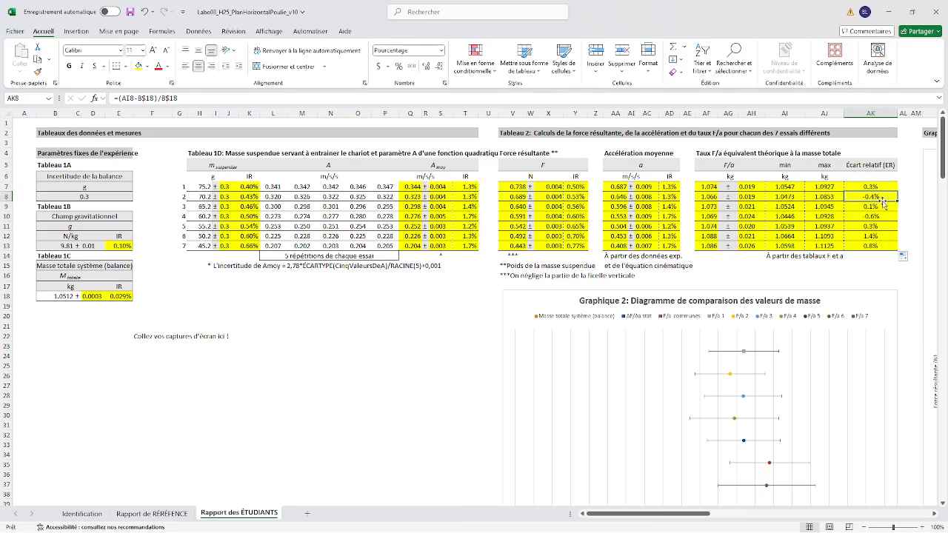
double_click(883, 201)
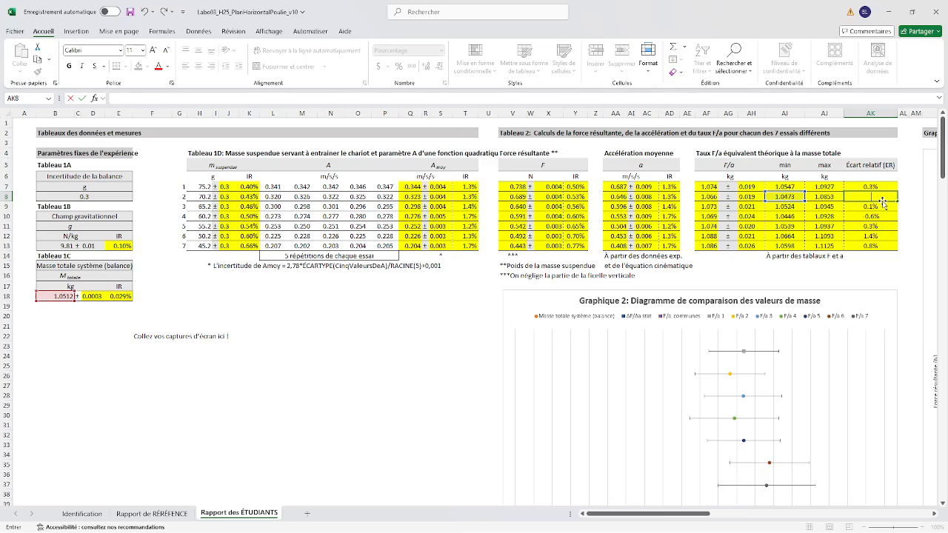
click(879, 217)
double_click(880, 217)
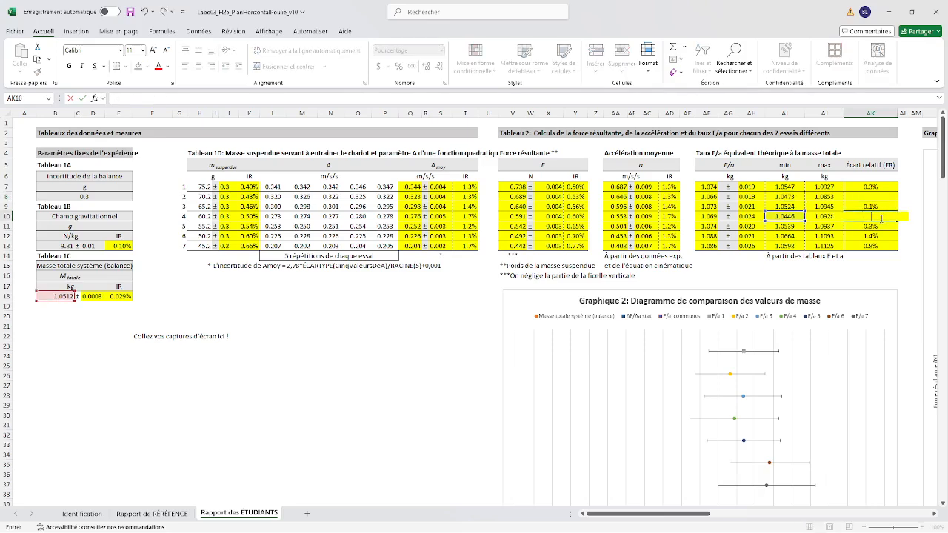
Enter "non significatif" as trial 2's relative deviation in AK8.
click(880, 197)
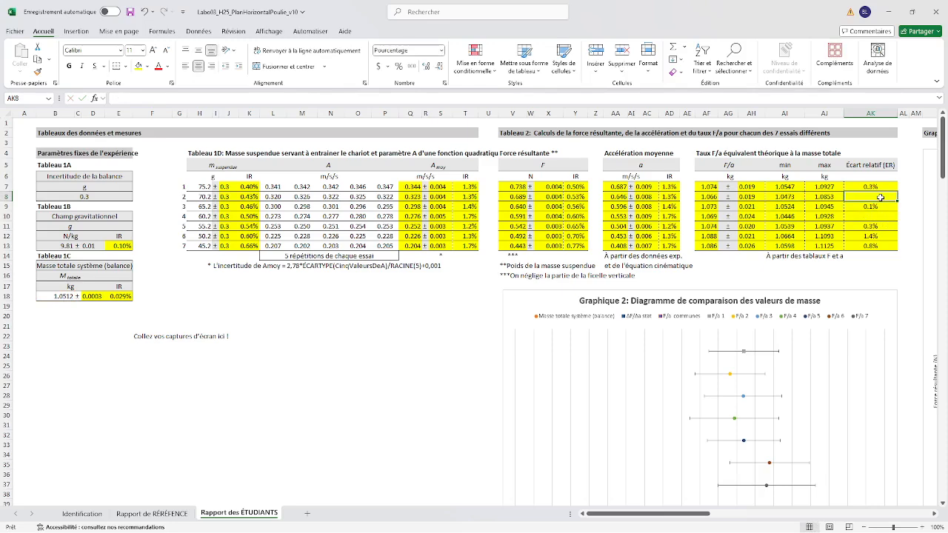
text(non significatif)
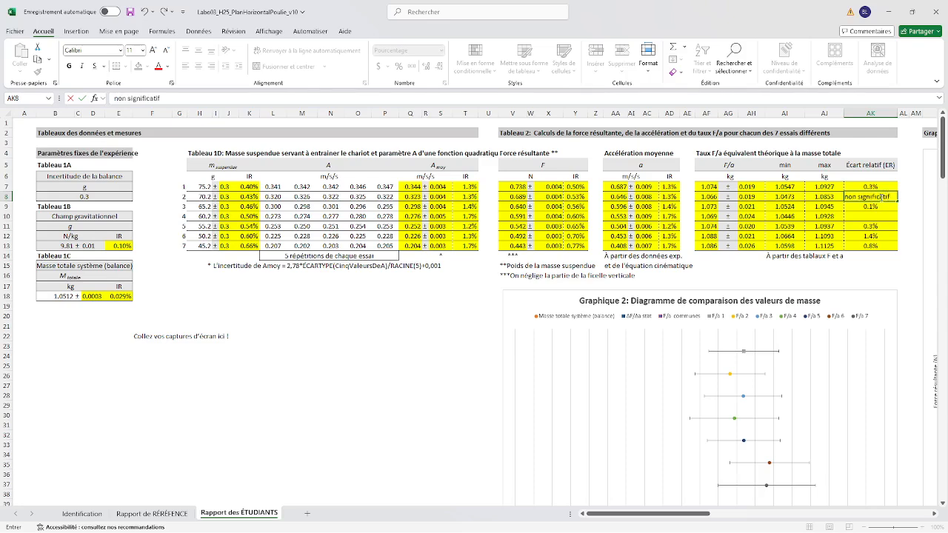
key(Return)
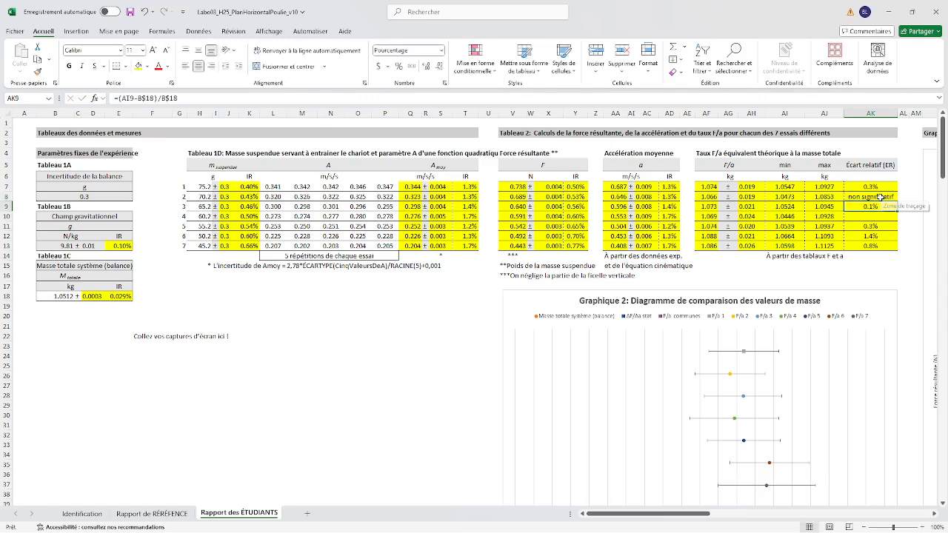
Compare the F/a intervals of trials 2 and 4 with the balance-measured total mass, in the table and on Graphique 2.
click(784, 200)
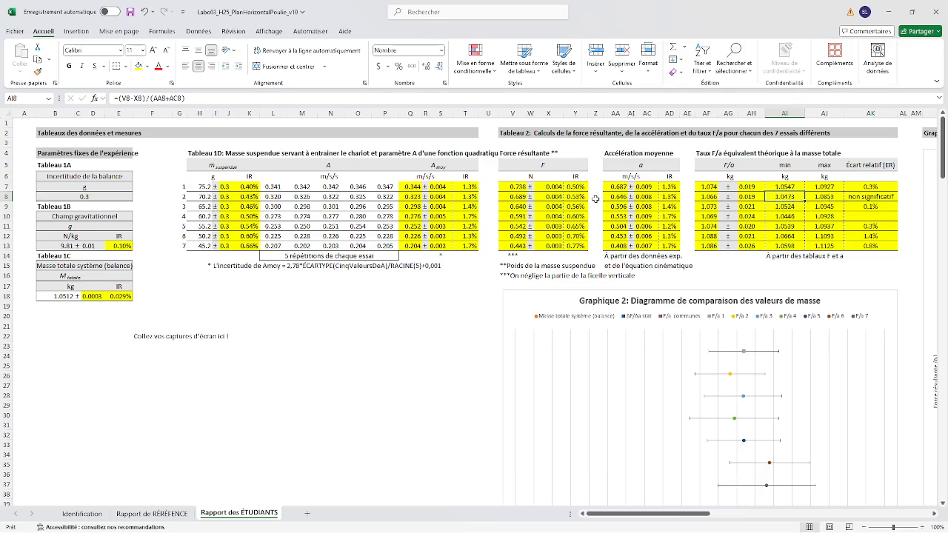
click(64, 300)
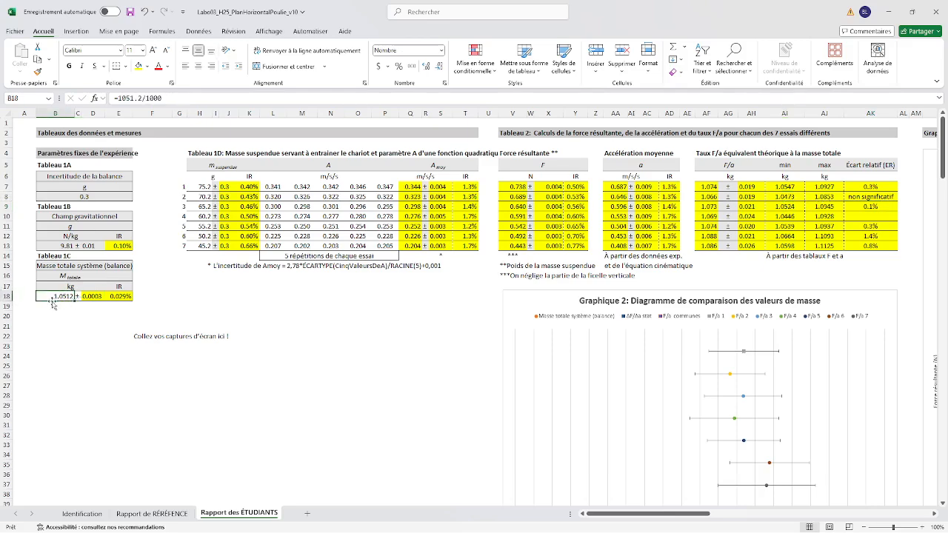
scroll(719, 385, down, 4)
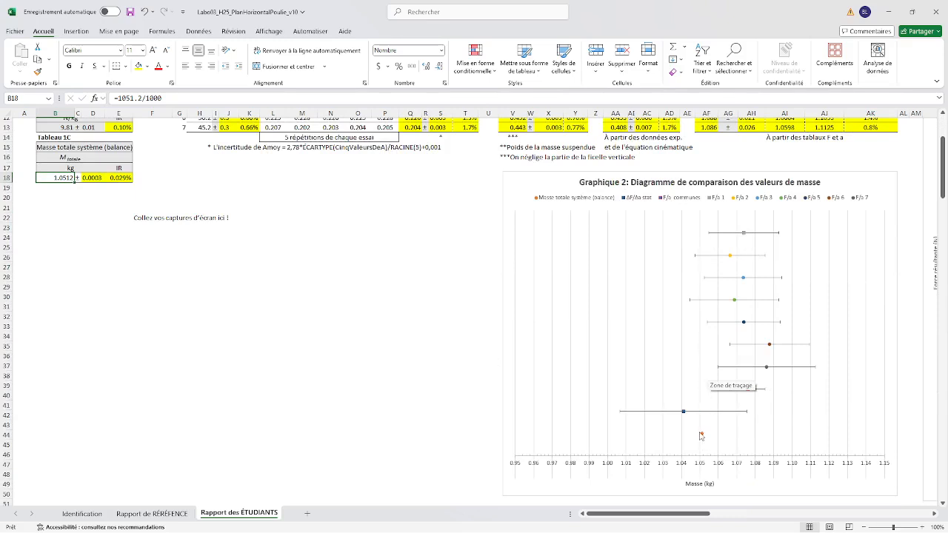
mouse_move(702, 437)
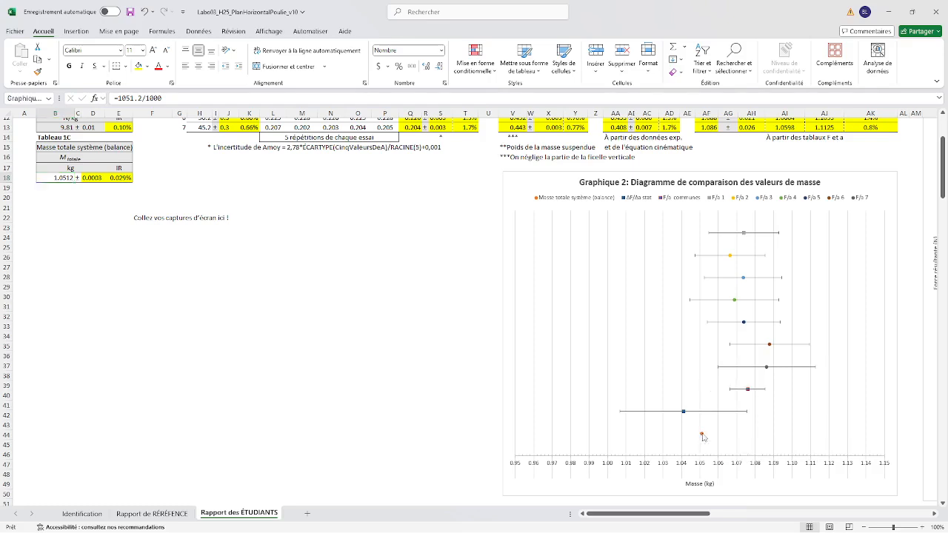
click(701, 435)
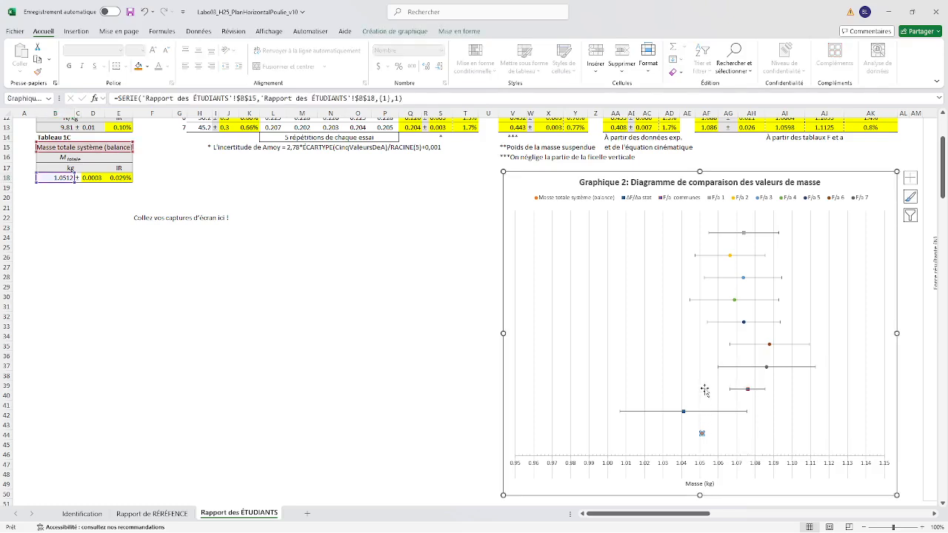
click(731, 256)
click(735, 300)
click(702, 435)
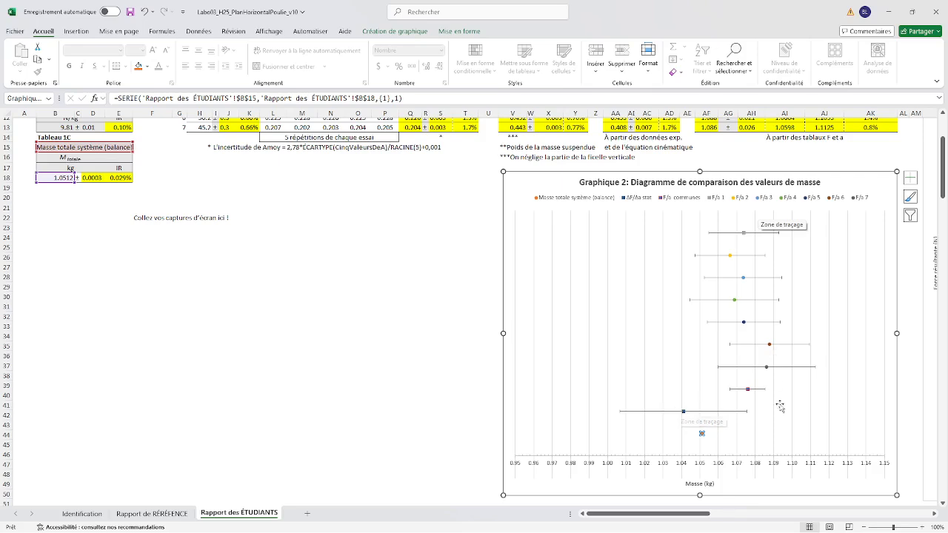
drag(680, 517, 680, 517)
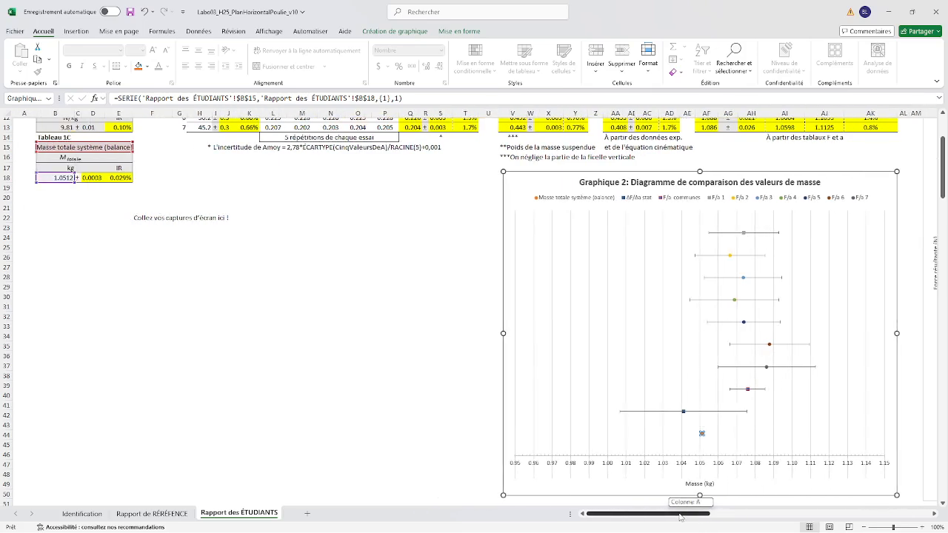
scroll(413, 311, down, 3)
Enter "non significatif" as trial 4's relative deviation in AK10.
scroll(412, 311, up, 6)
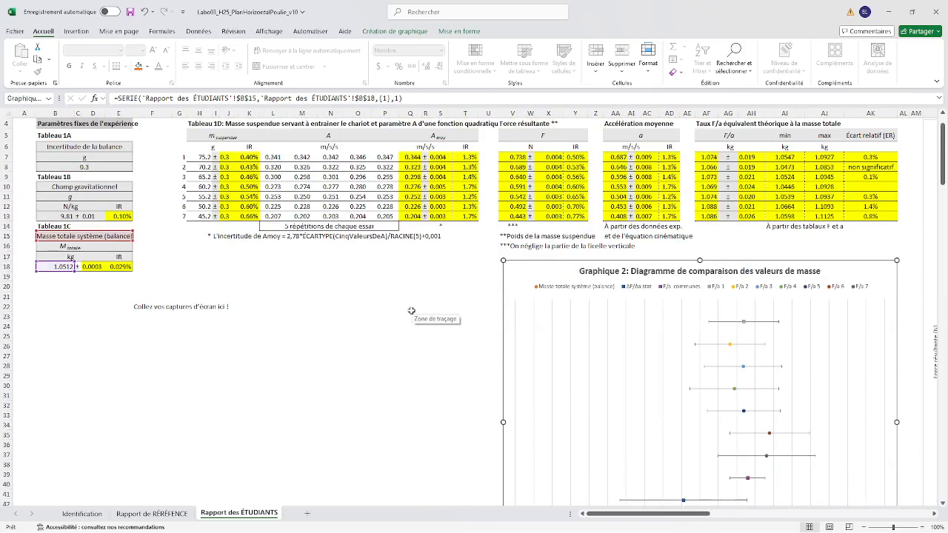
scroll(413, 311, up, 1)
click(857, 215)
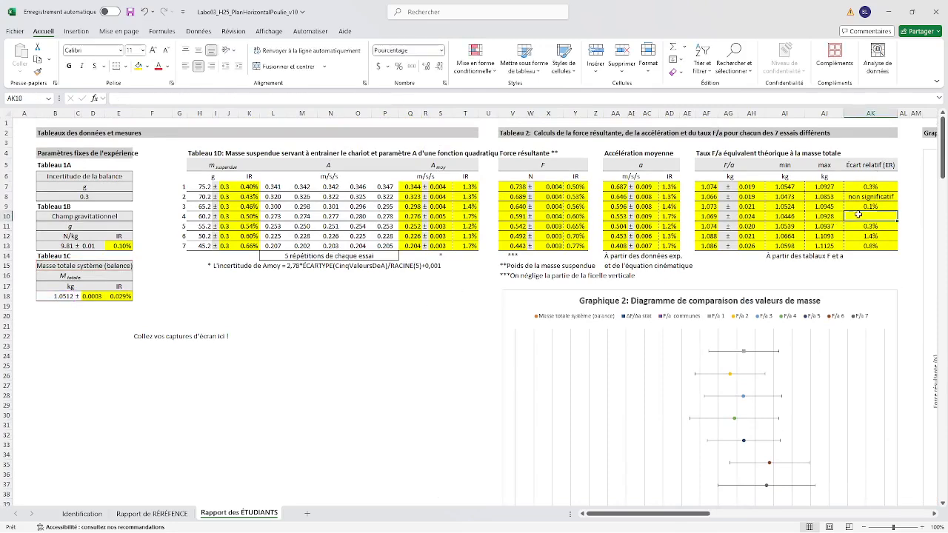
text(nopn significatif)
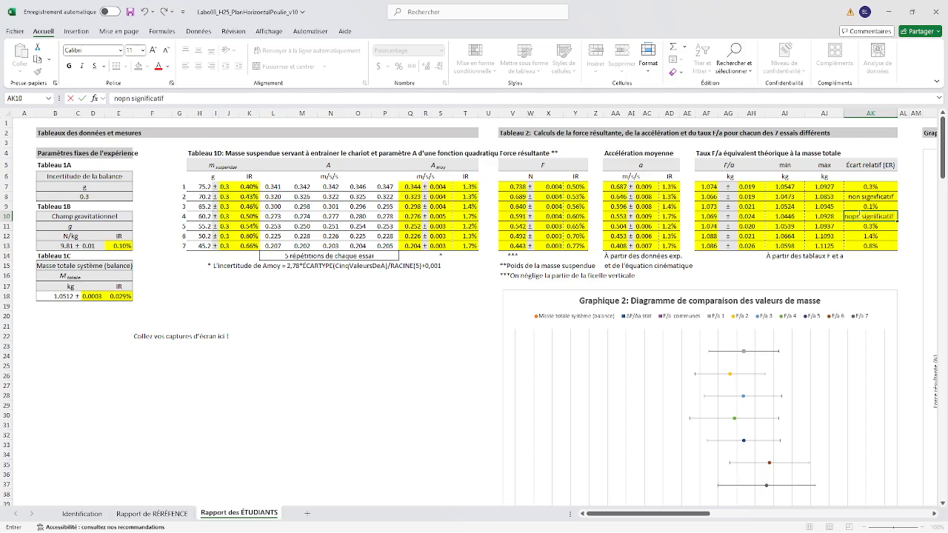
key(Return)
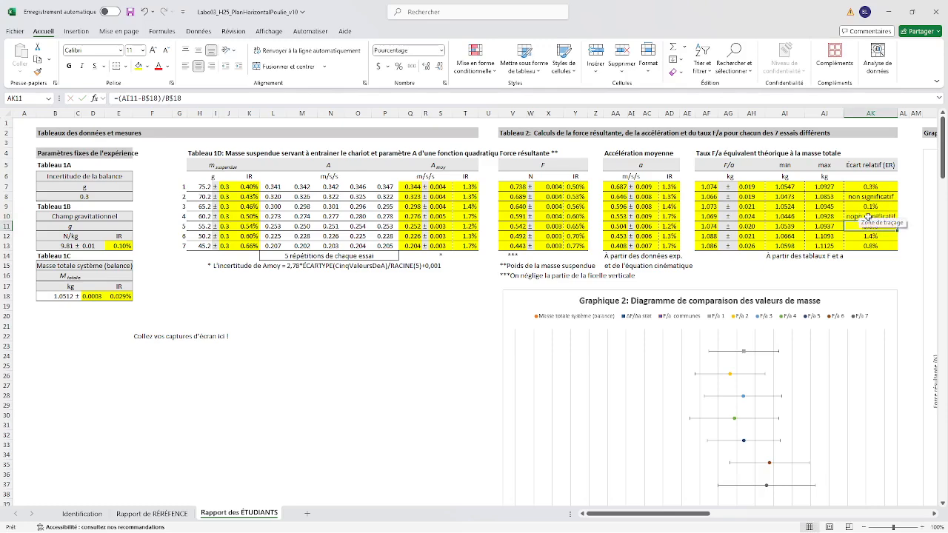
click(851, 217)
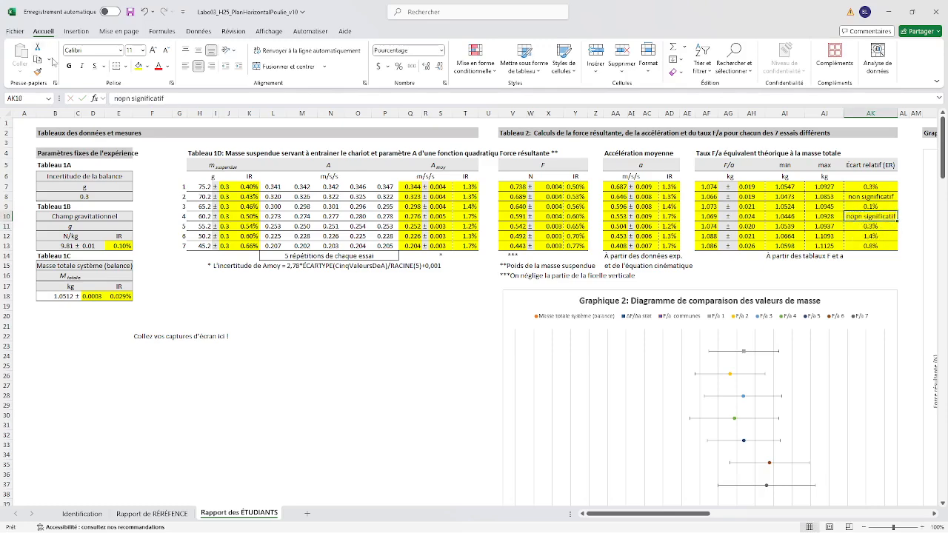
click(132, 99)
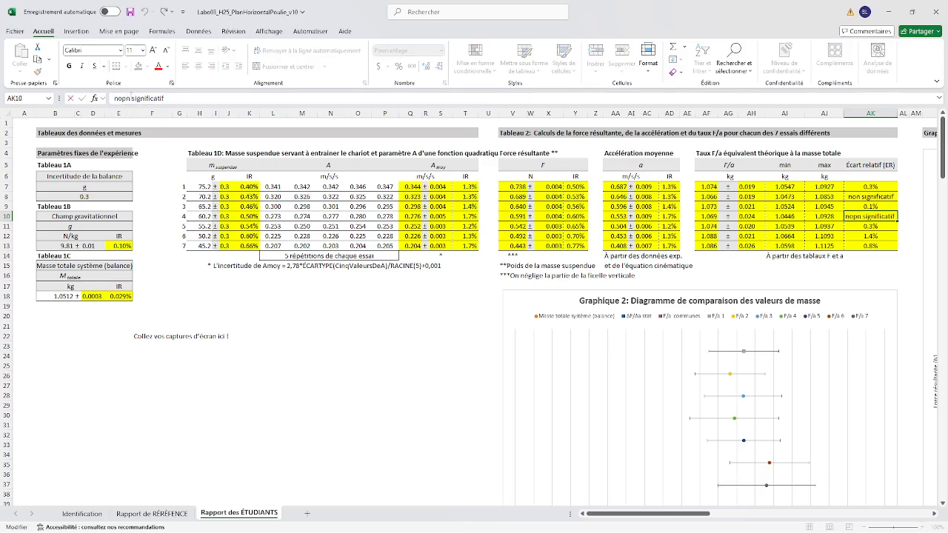
key(BackSpace)
key(Return)
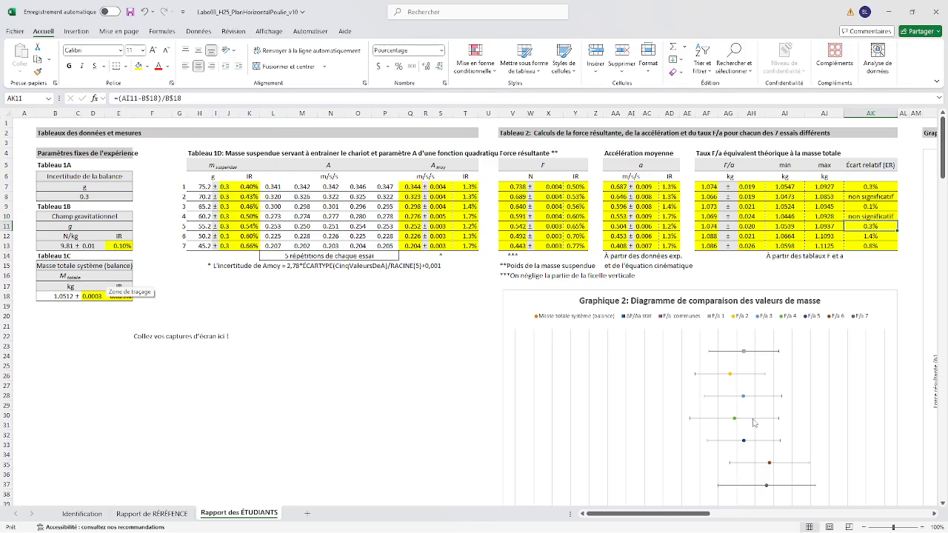
Review the Graphique 2 mass comparison and the questions below it, and locate the screenshot placeholder in F22.
scroll(754, 423, down, 3)
scroll(754, 423, up, 3)
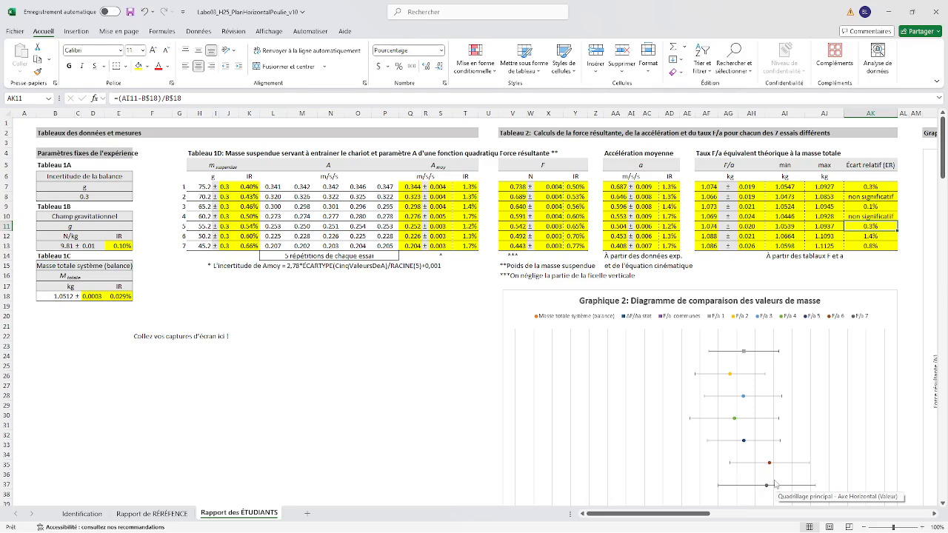
scroll(776, 483, down, 12)
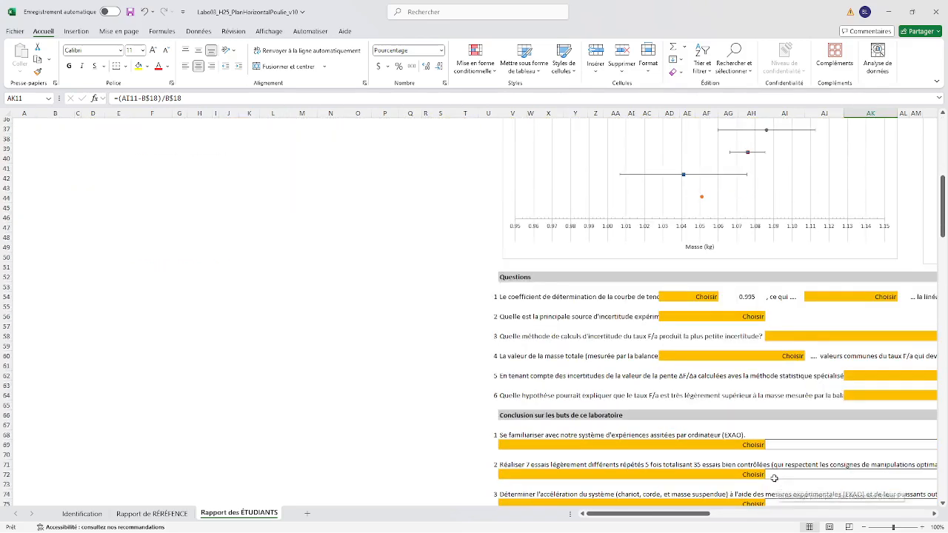
scroll(775, 481, up, 12)
scroll(775, 483, down, 3)
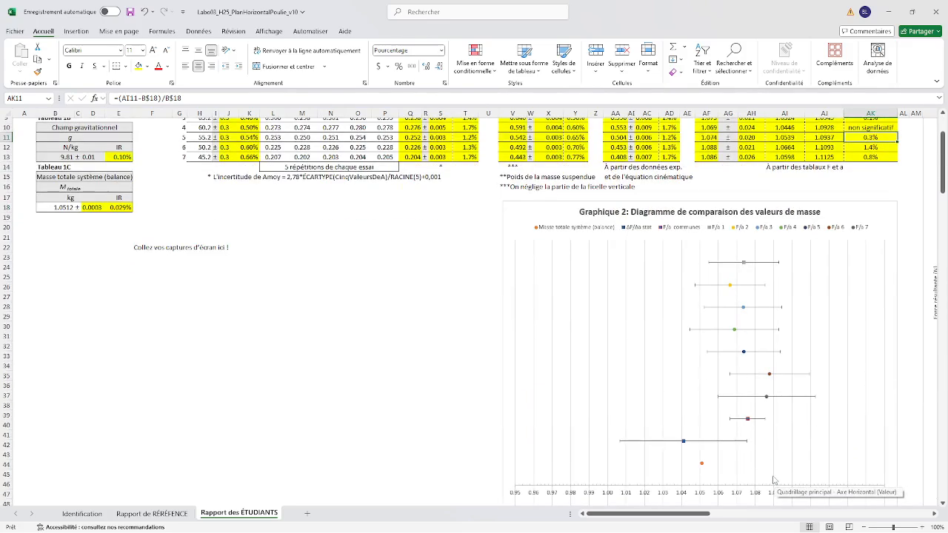
scroll(773, 479, up, 3)
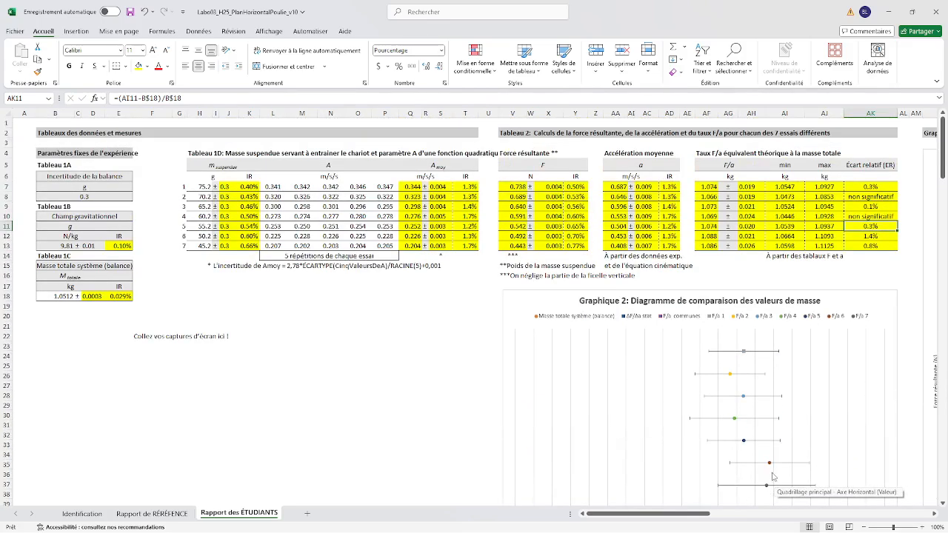
click(168, 337)
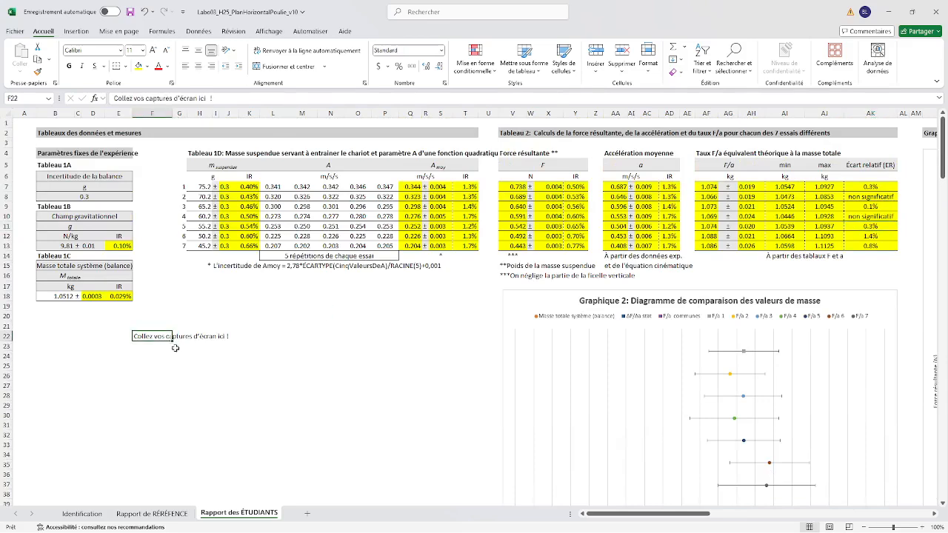